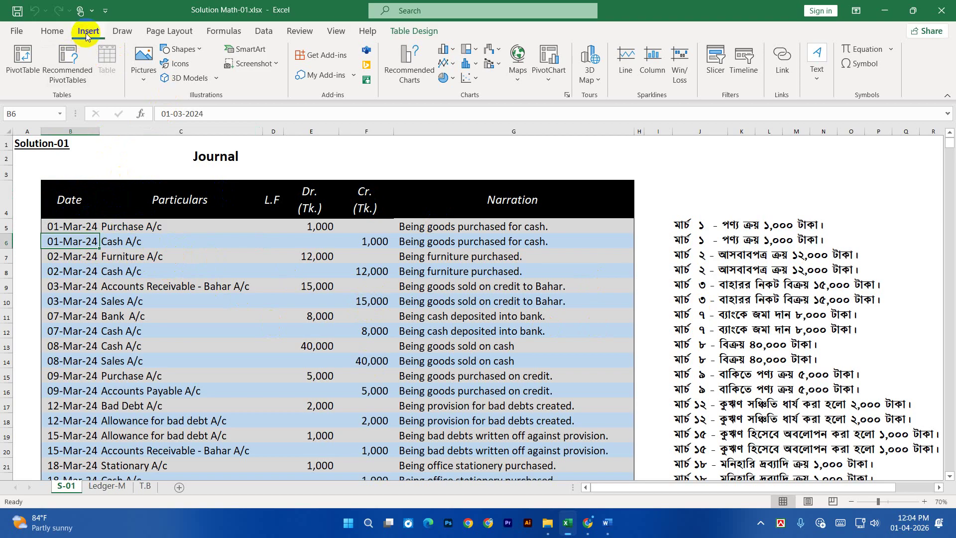
Step: Create a PivotTable from Table_1 on a new worksheet and rename that sheet Ledger
click(23, 57)
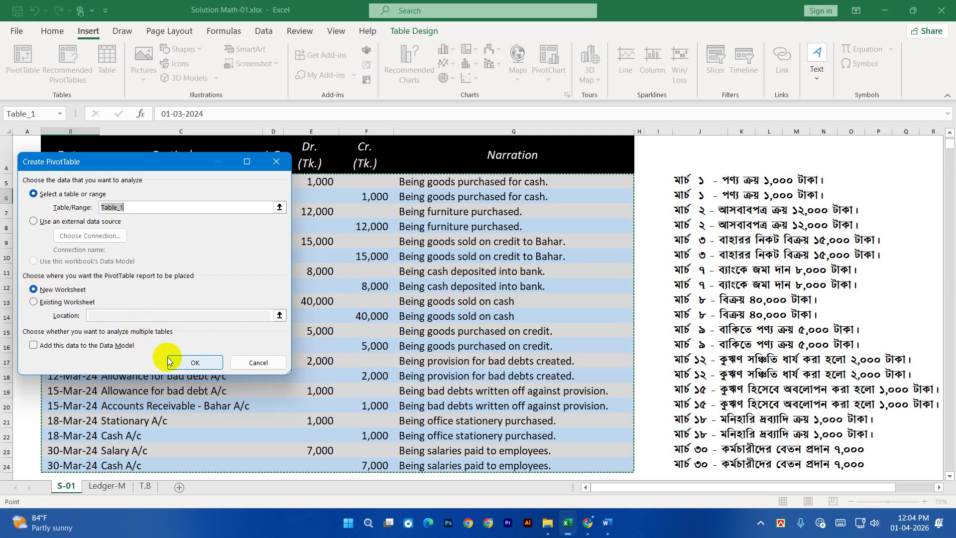
click(184, 365)
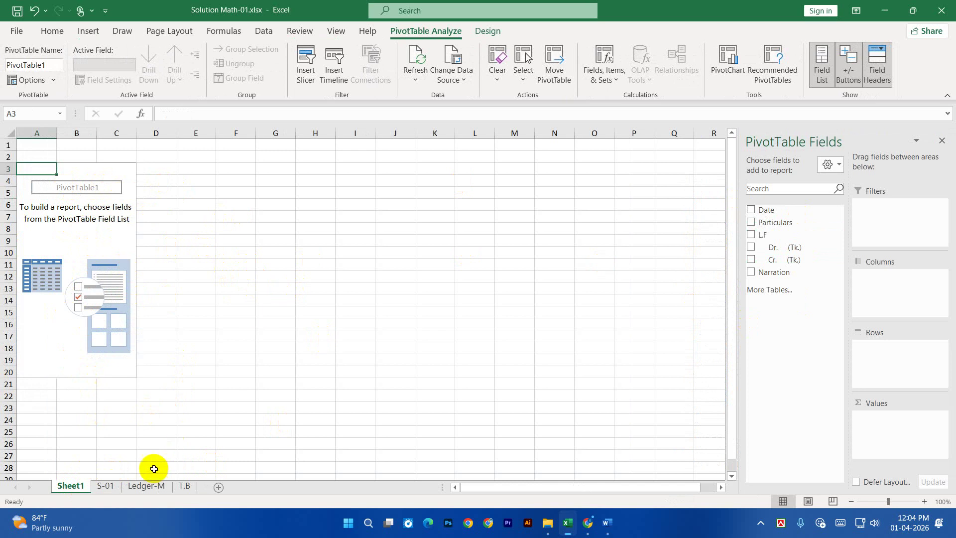
double_click(77, 490)
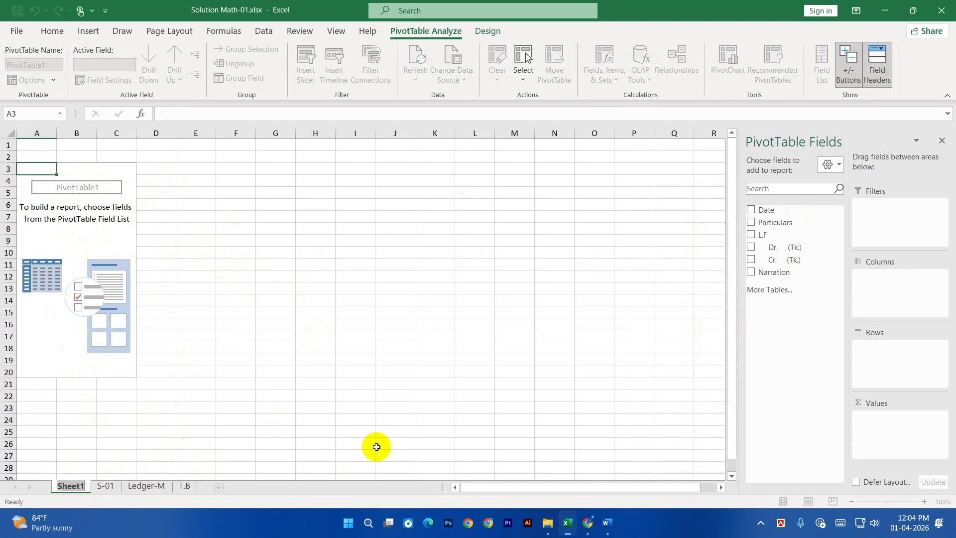
text(Ledger)
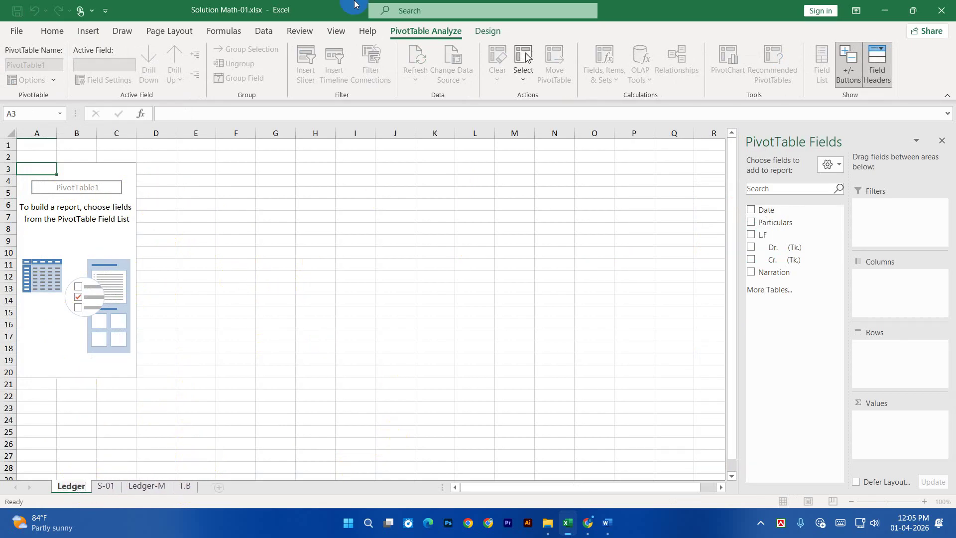
click(116, 241)
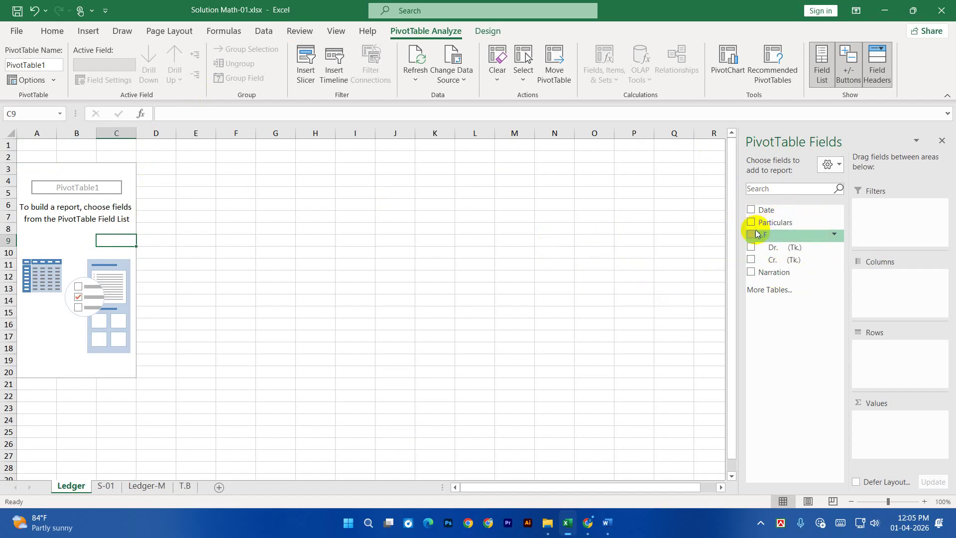
Step: Add Date, Particulars and Narration as PivotTable rows, and sum the Dr. (Tk.) and Cr. (Tk.) fields as values
click(751, 210)
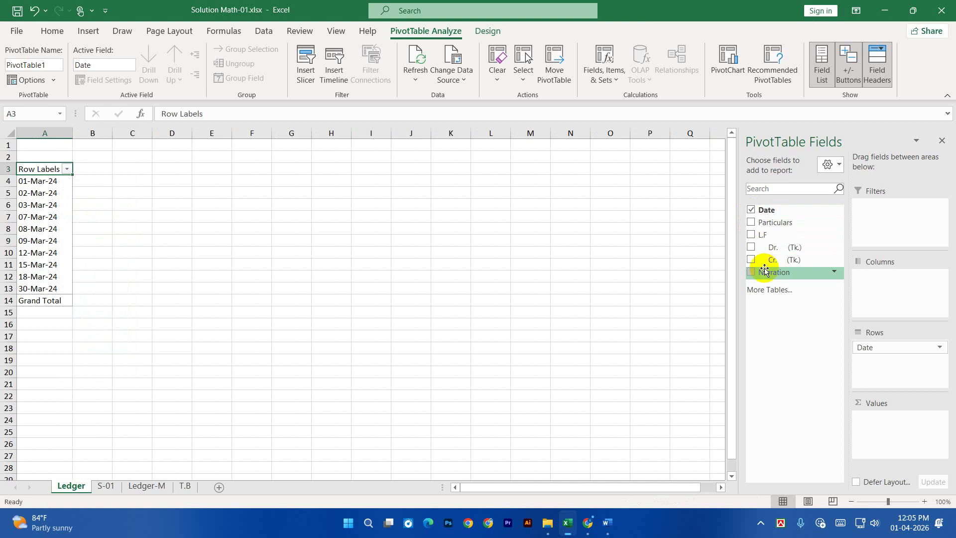
click(752, 222)
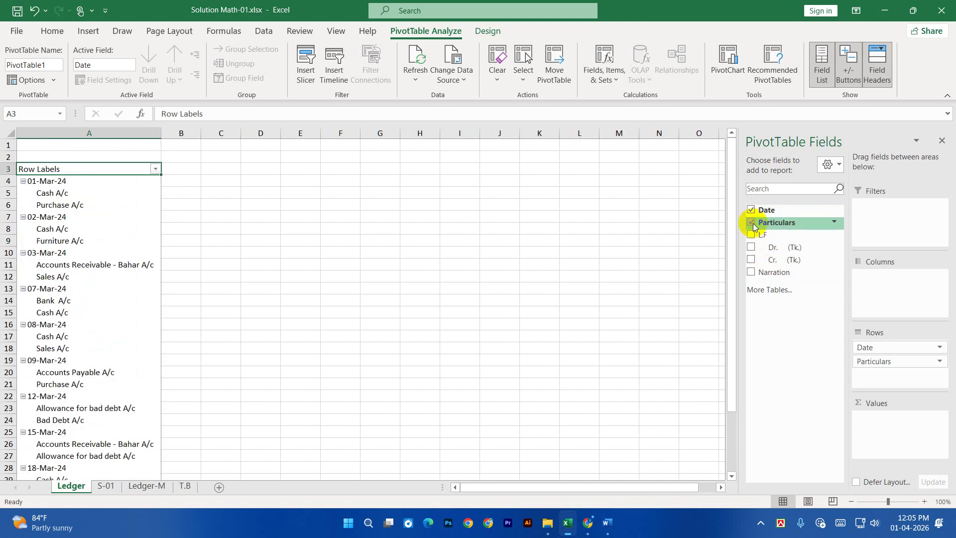
click(752, 273)
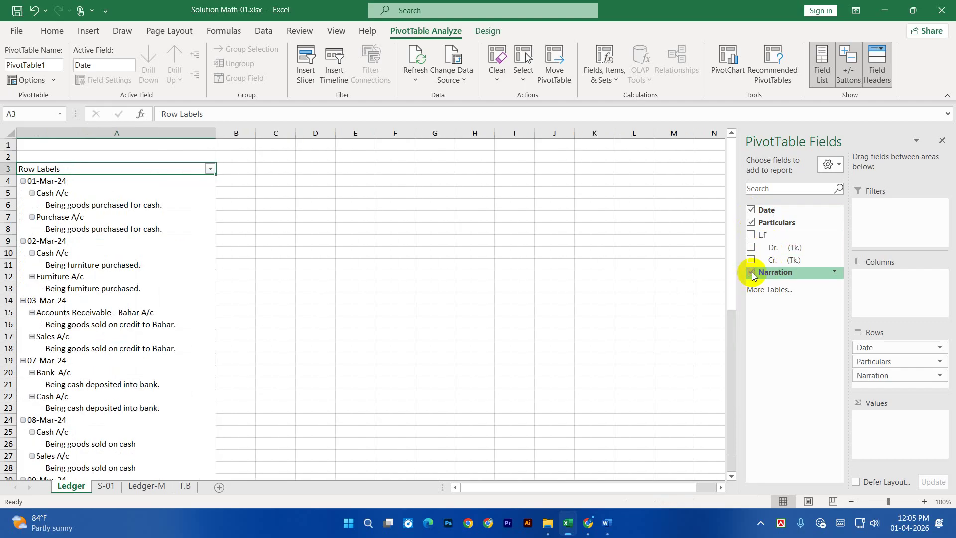
click(752, 248)
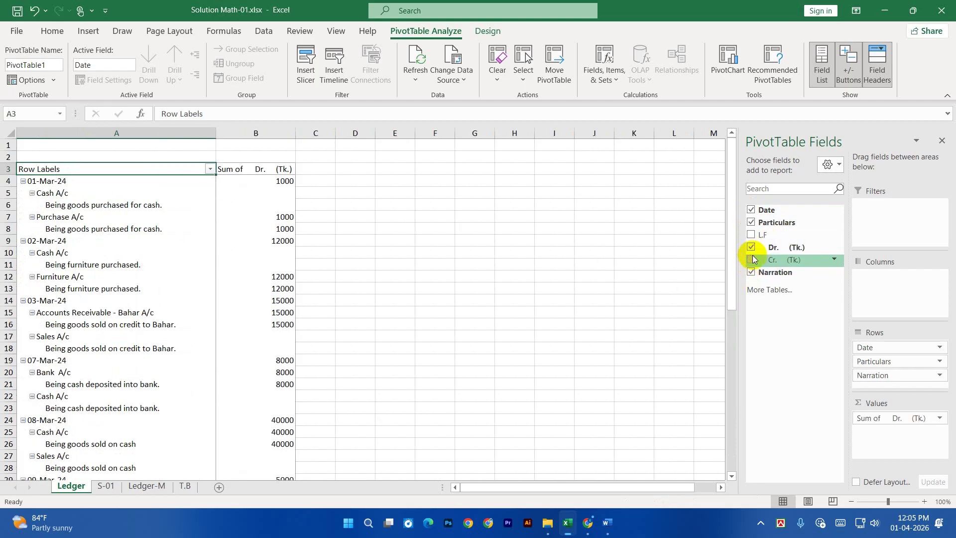
click(752, 259)
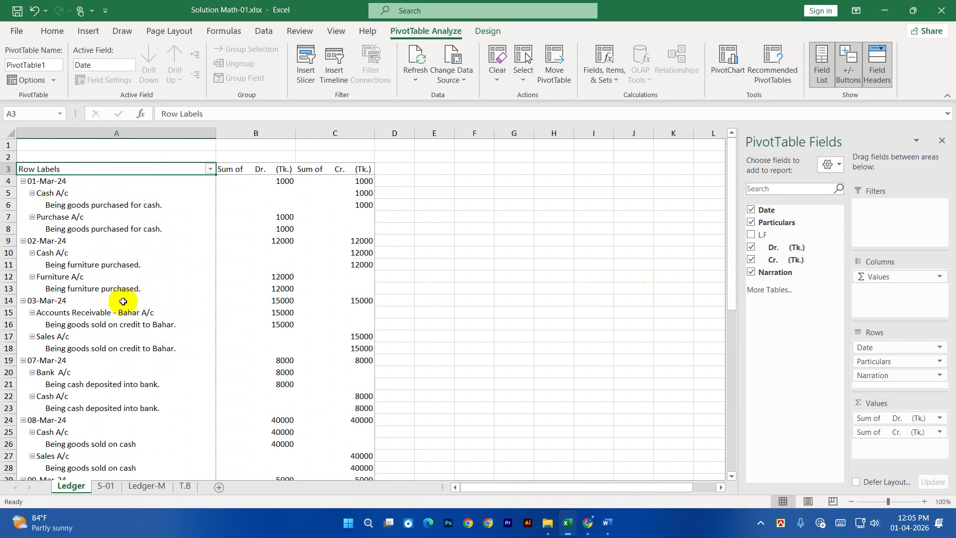
Step: Set the PivotTable to show no subtotals
click(113, 242)
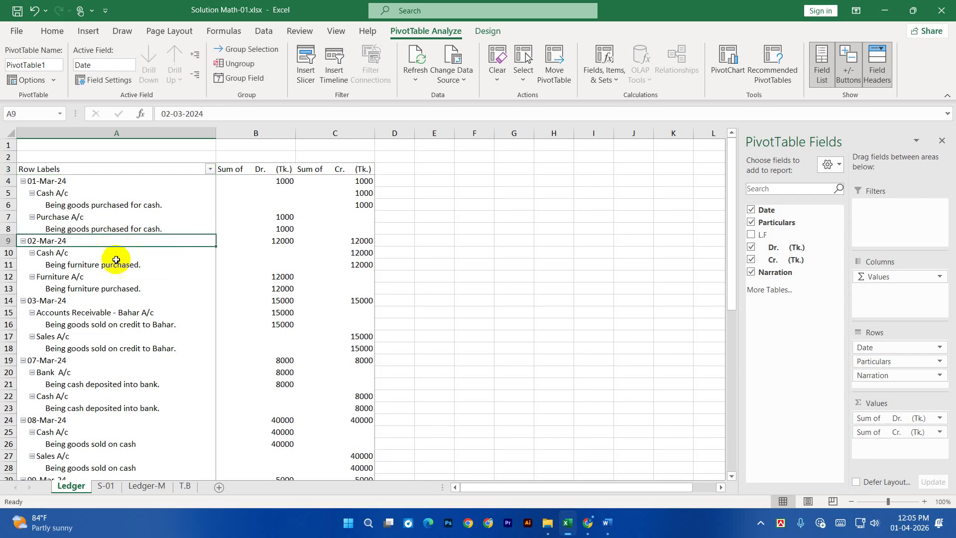
click(496, 34)
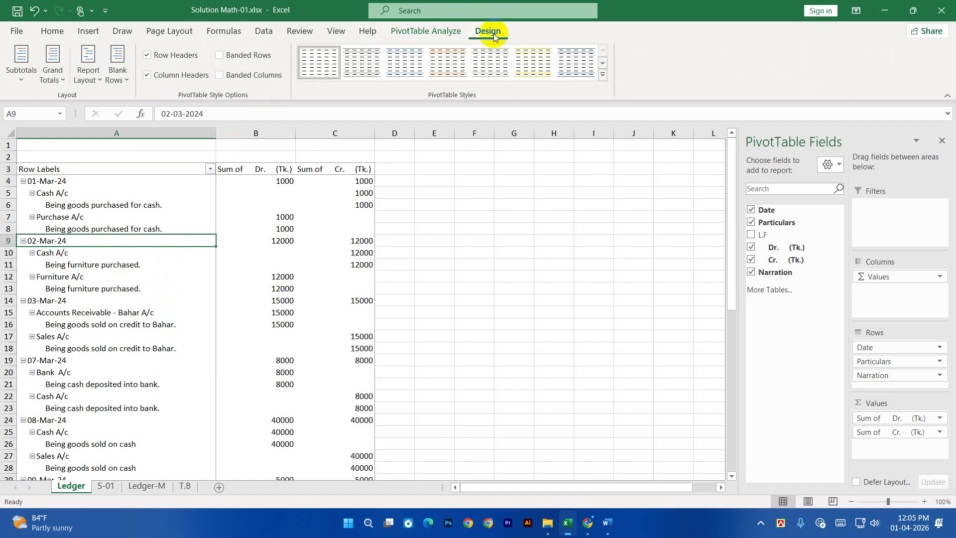
click(22, 78)
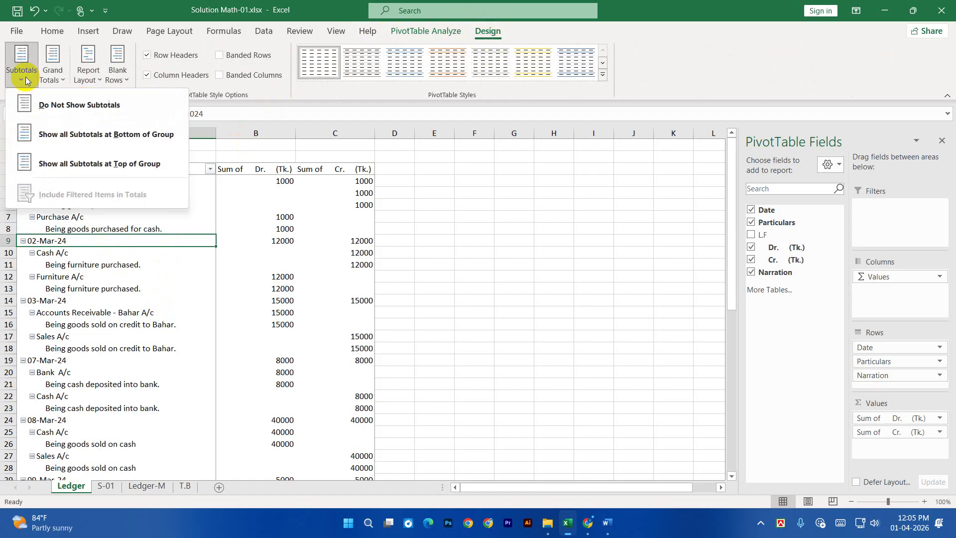
click(85, 112)
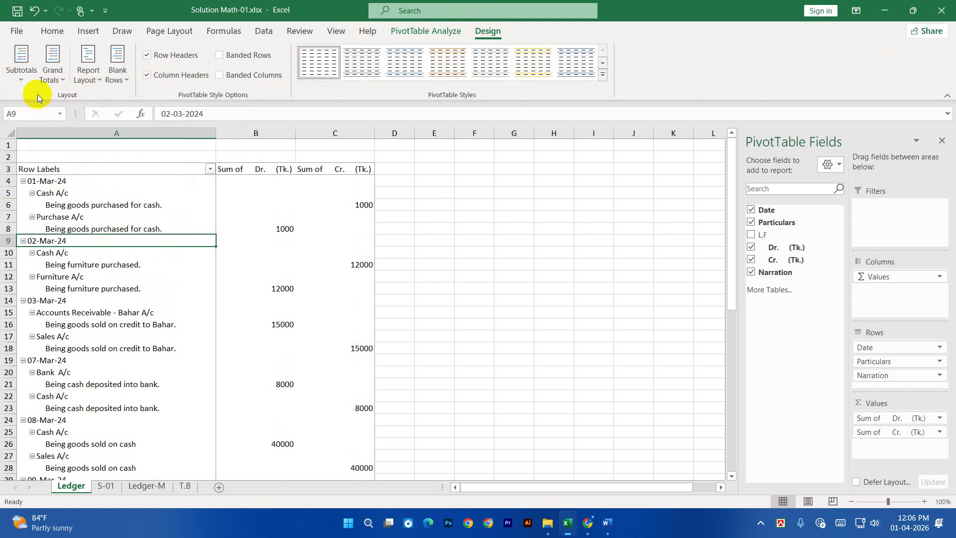
Step: Try showing all subtotals at the bottom of each group, and turn the subtotals off again
click(22, 75)
click(62, 107)
click(21, 67)
click(64, 133)
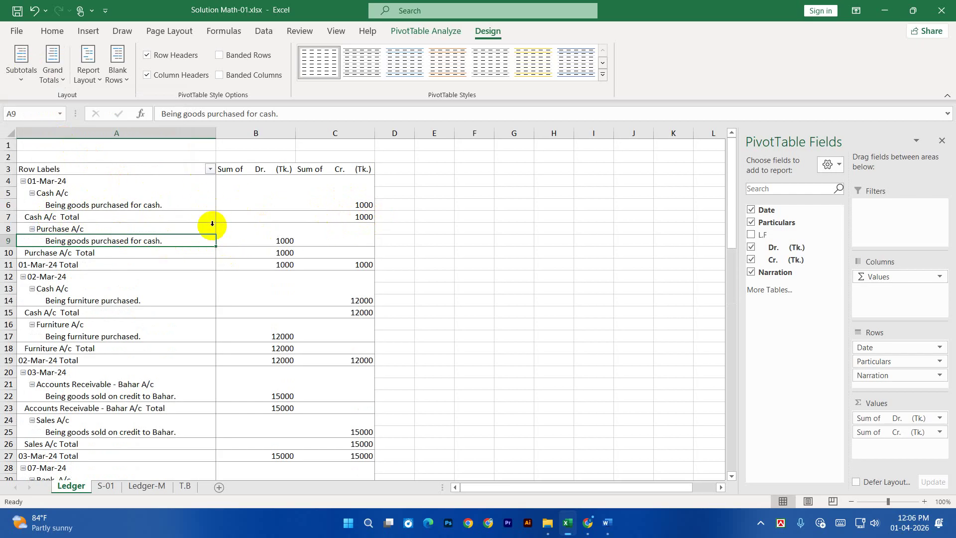
click(26, 73)
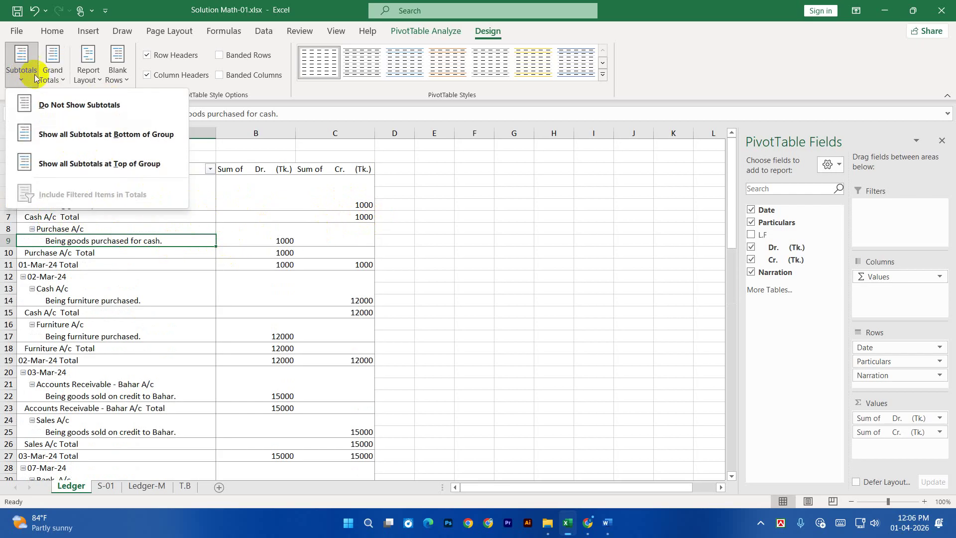
click(87, 107)
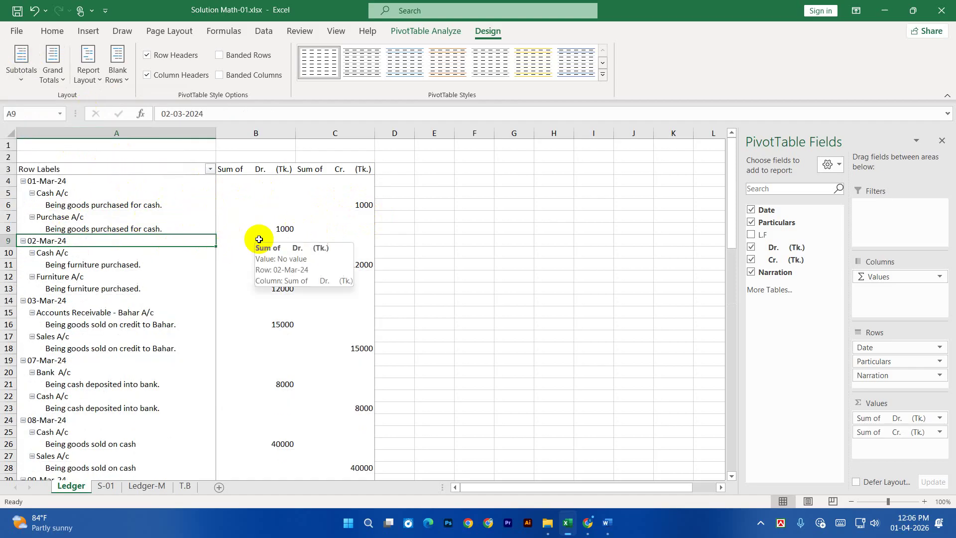
Step: Show the PivotTable in tabular form and repeat all item labels so every row carries its date
click(90, 62)
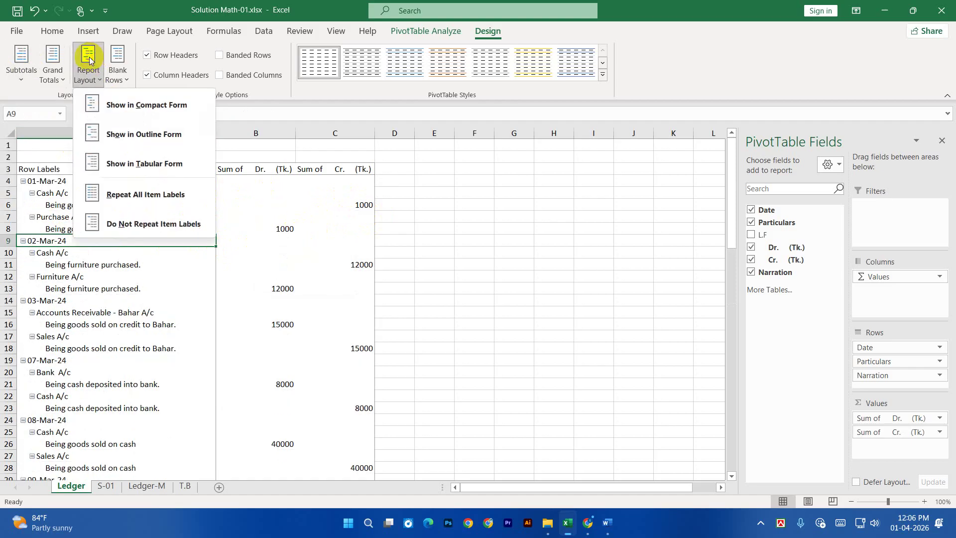
click(121, 161)
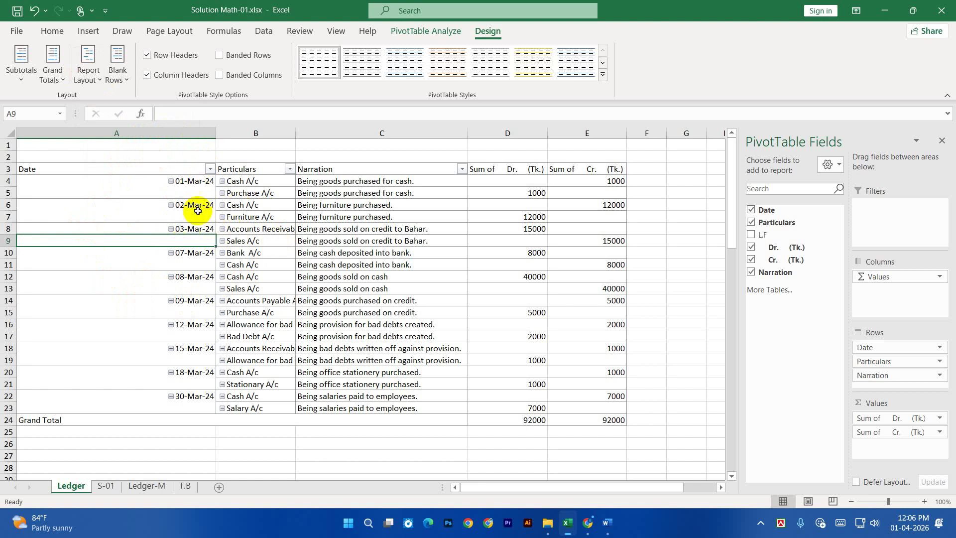
click(192, 194)
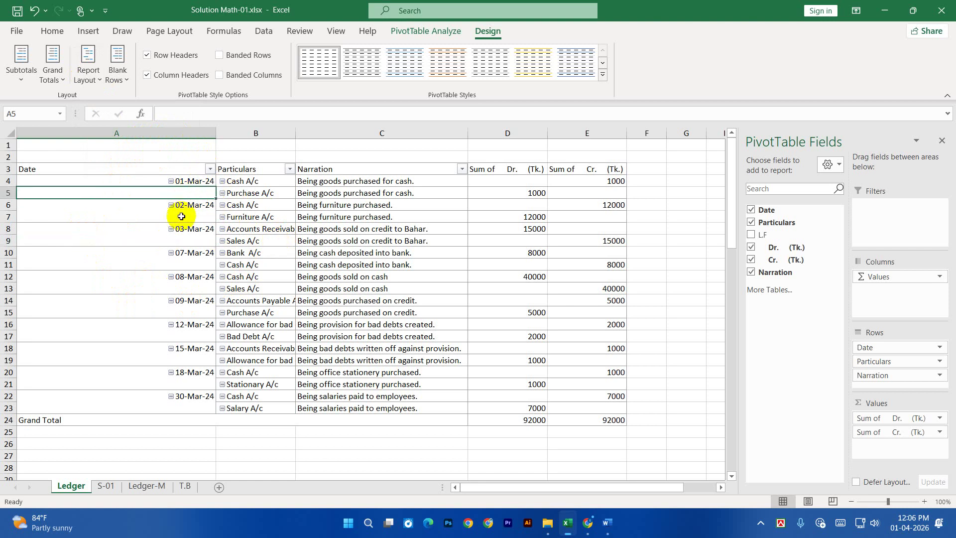
click(180, 218)
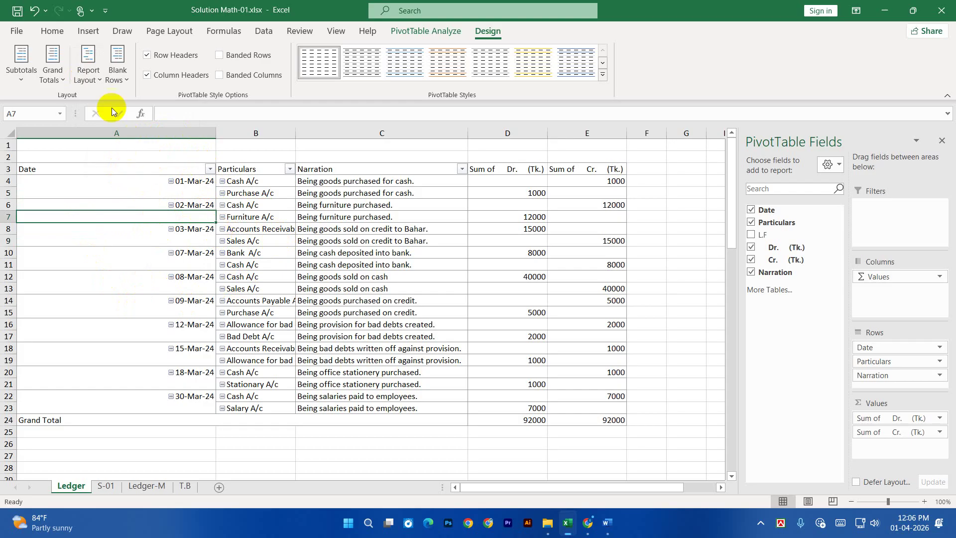
click(90, 78)
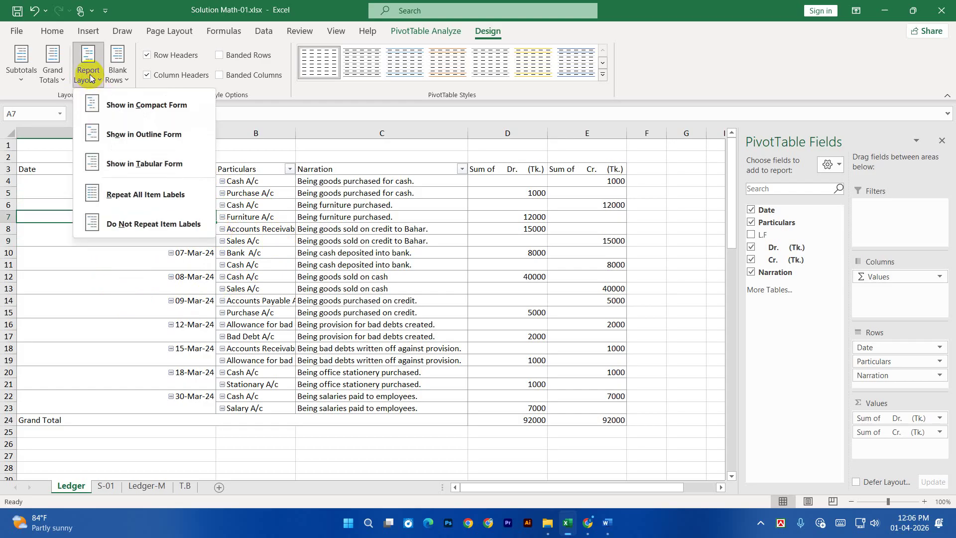
click(150, 197)
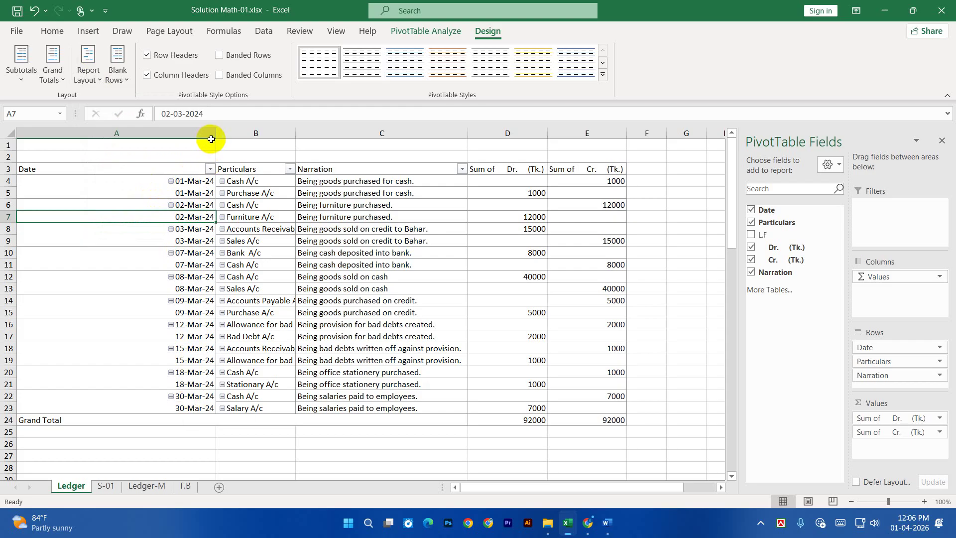
Step: Fit the width of the PivotTable's Date column to its contents
drag(47, 171, 612, 429)
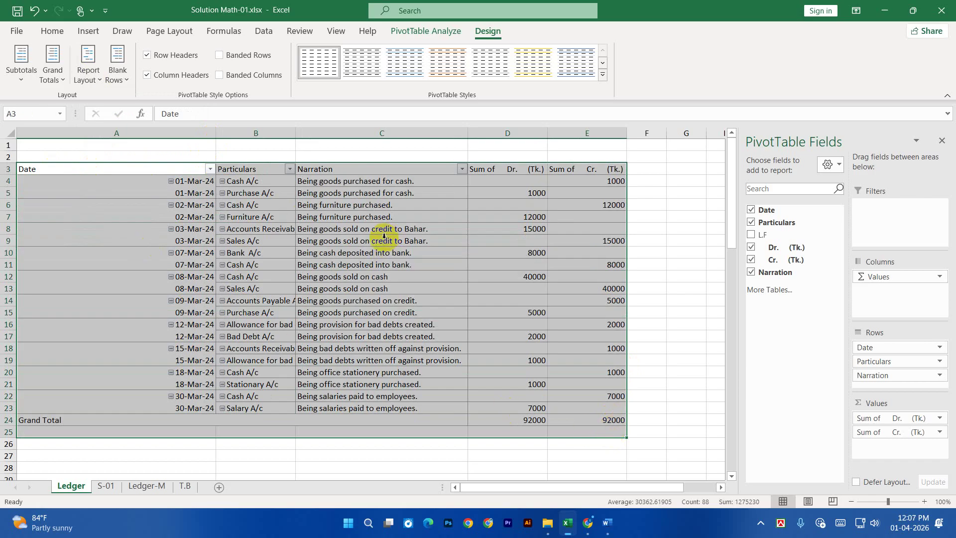
click(676, 275)
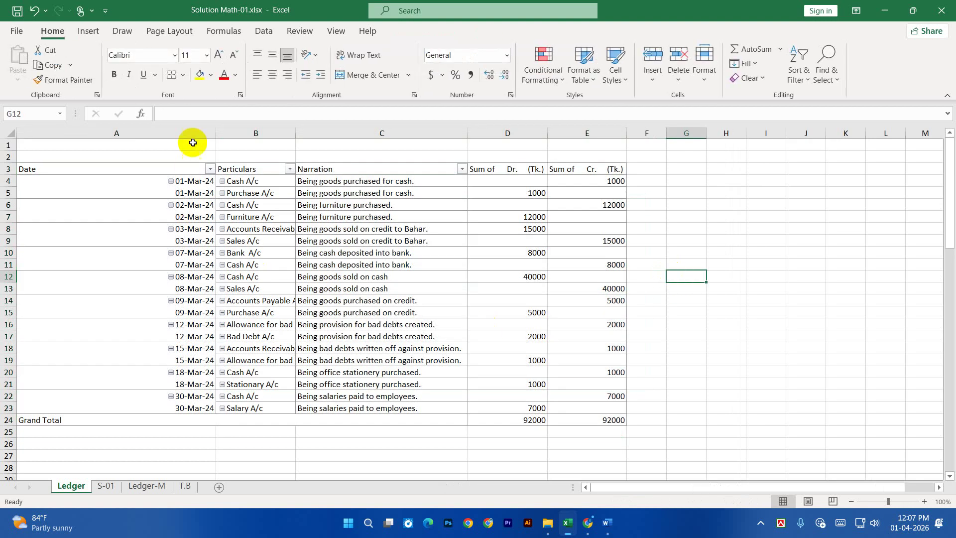
double_click(215, 133)
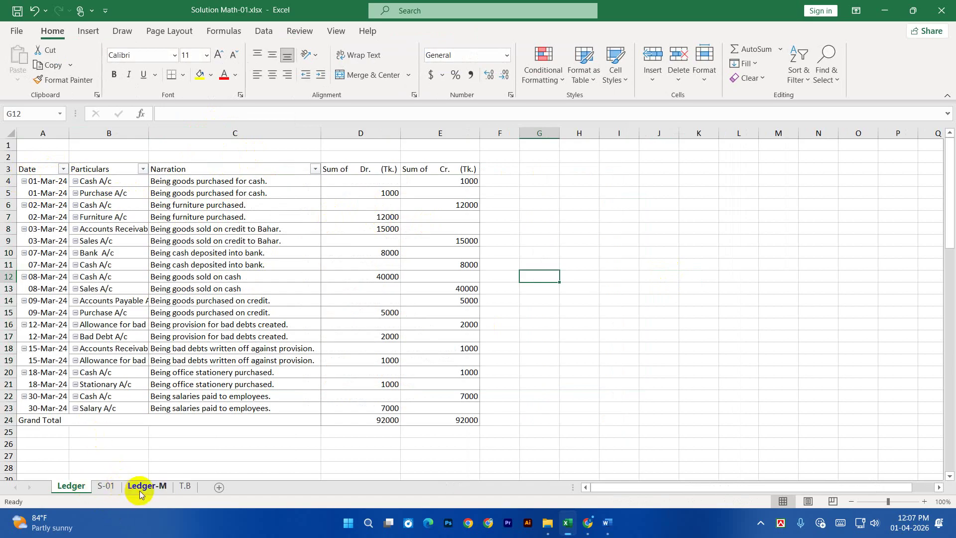
Step: Compare the S-01 journal with the Ledger PivotTable, examining its column headers and the first row's debit and credit cells
click(106, 487)
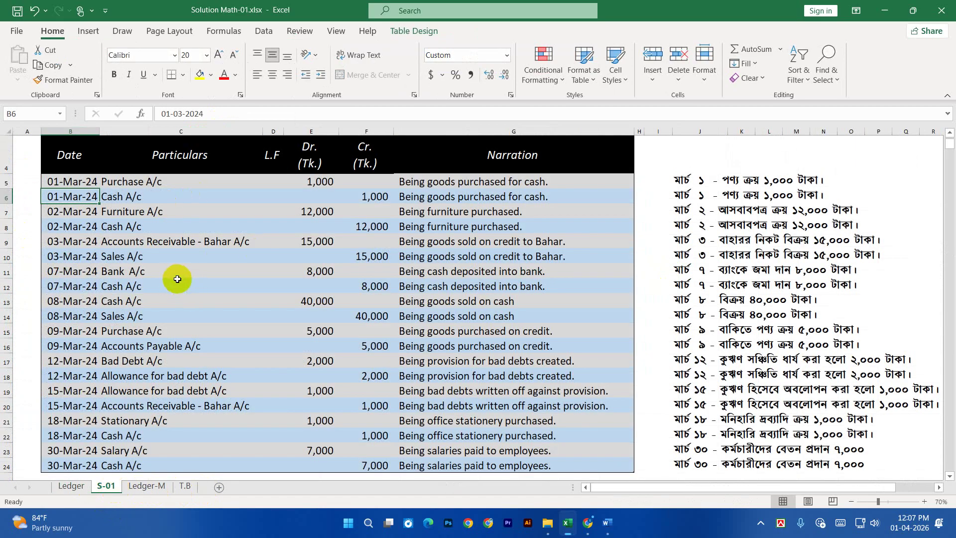
click(70, 487)
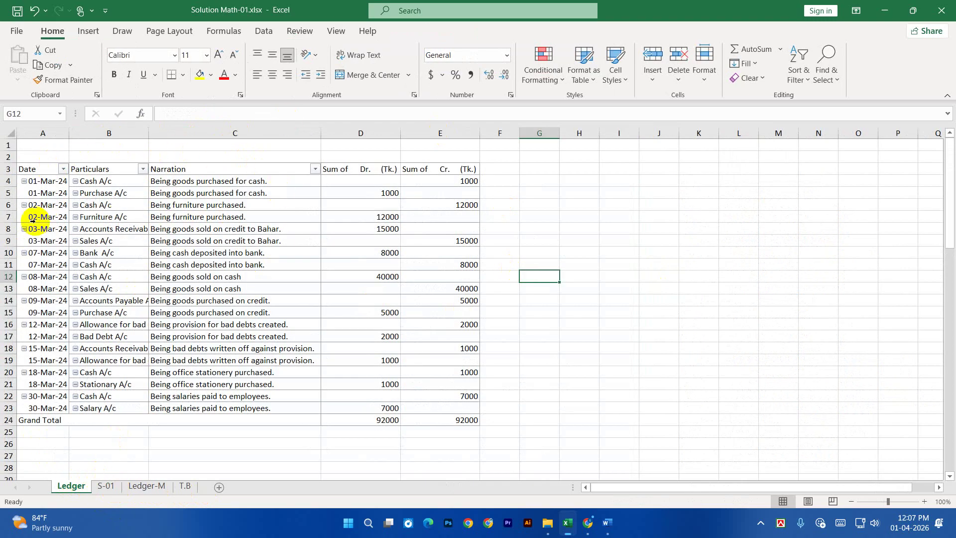
click(87, 169)
click(168, 170)
click(349, 167)
click(448, 170)
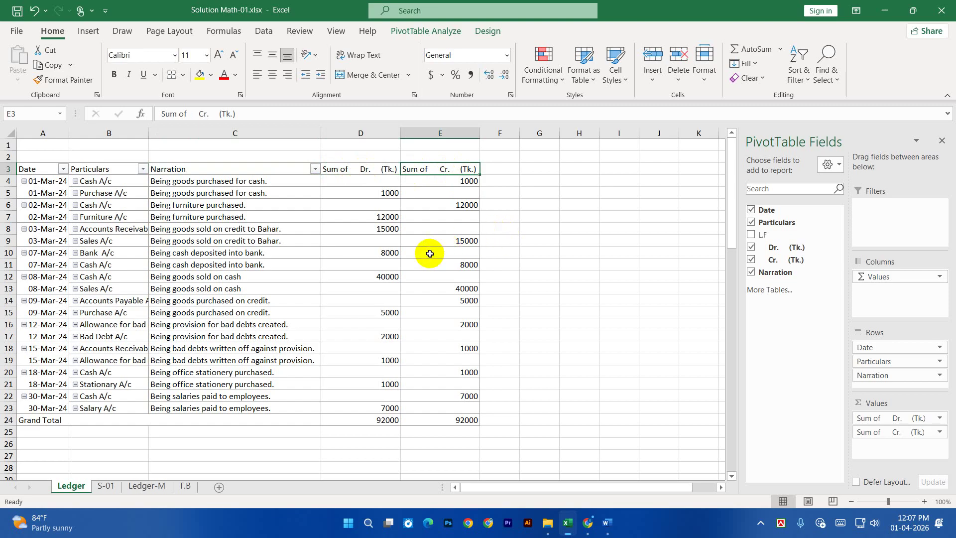
mouse_move(430, 254)
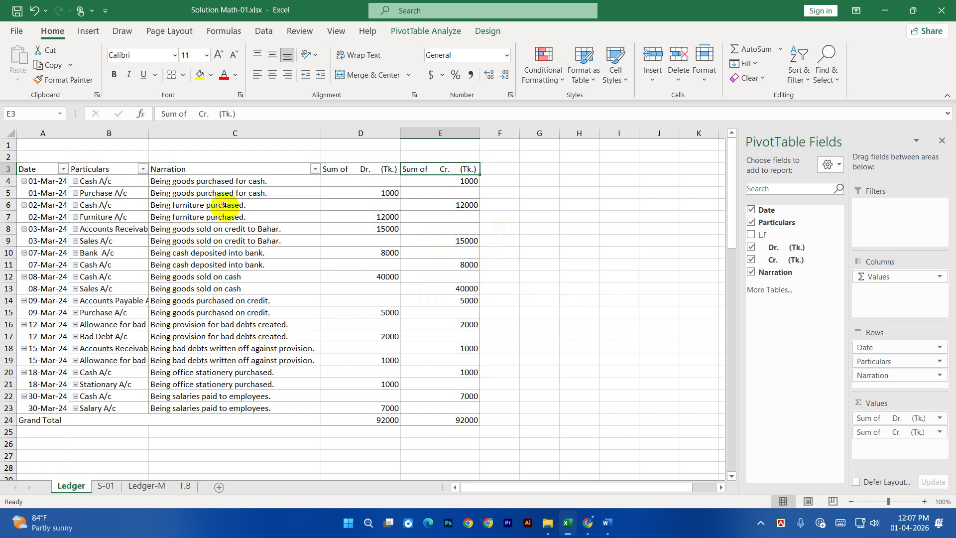
click(375, 181)
click(463, 184)
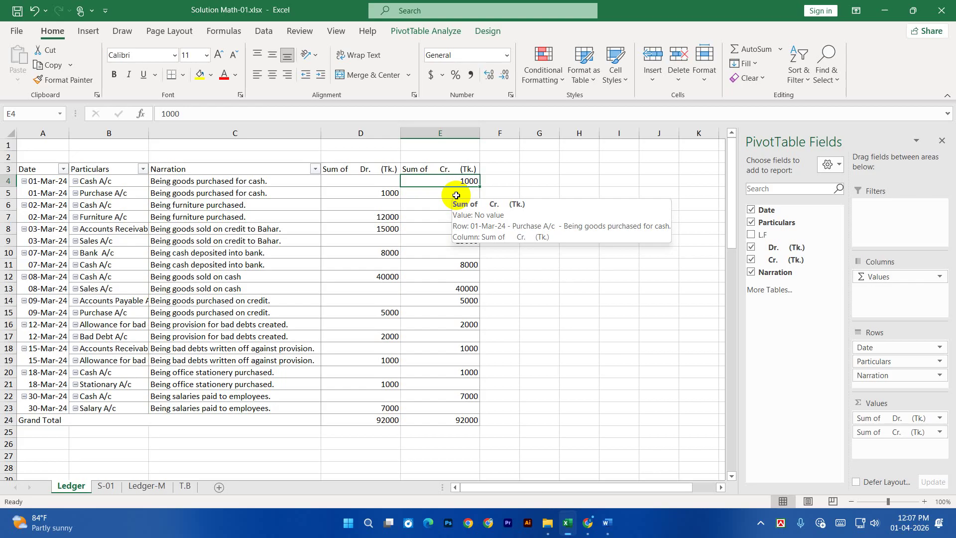
Step: Start a new calculated field for the Ledger PivotTable and name it Balance
click(493, 32)
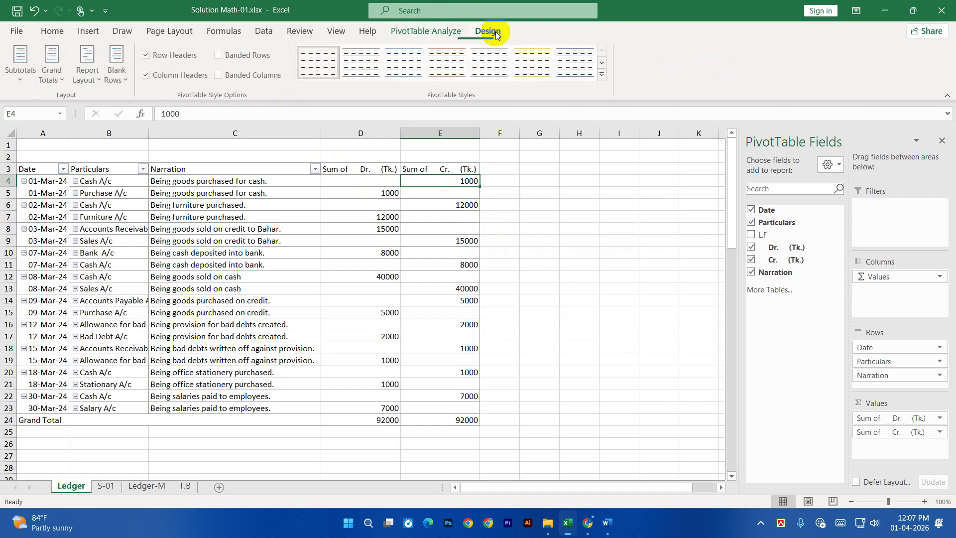
click(424, 35)
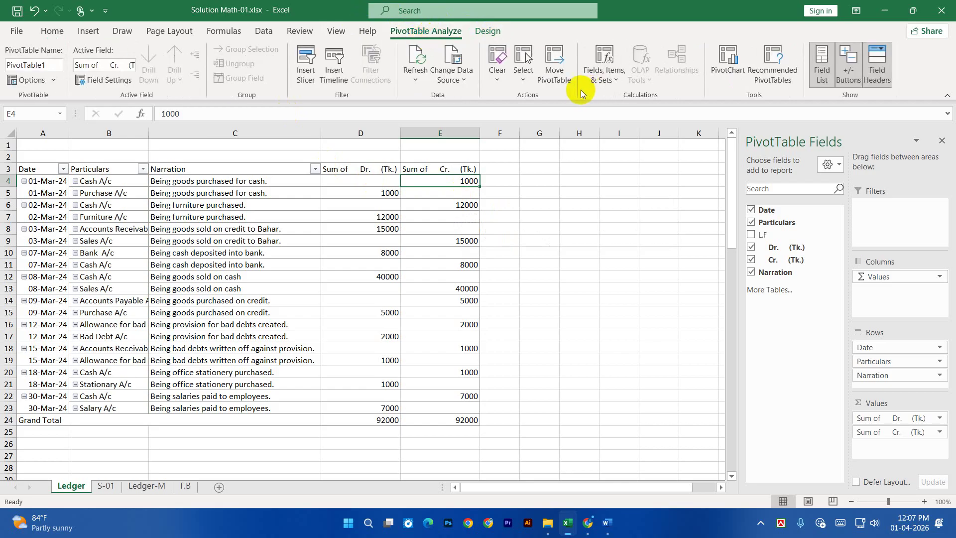
click(606, 61)
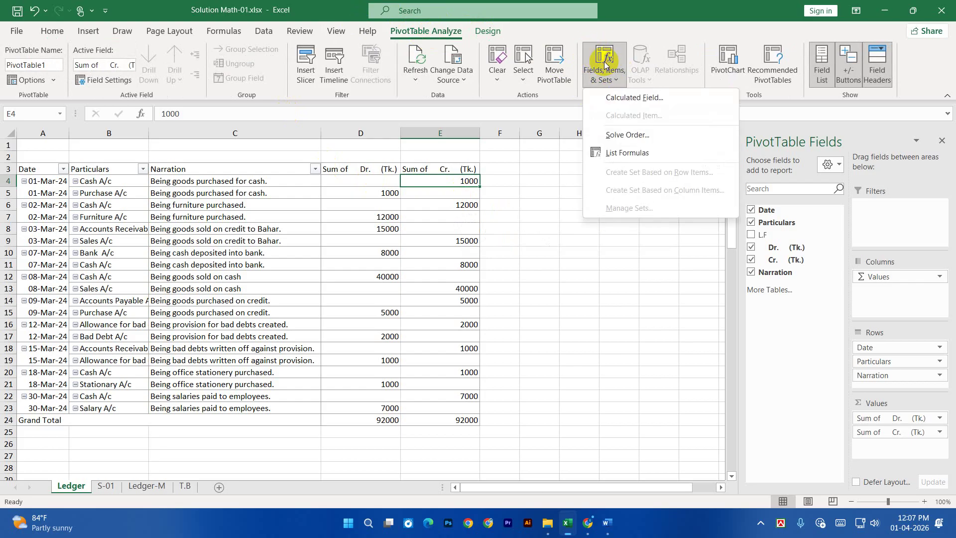
click(630, 98)
drag(168, 178, 558, 170)
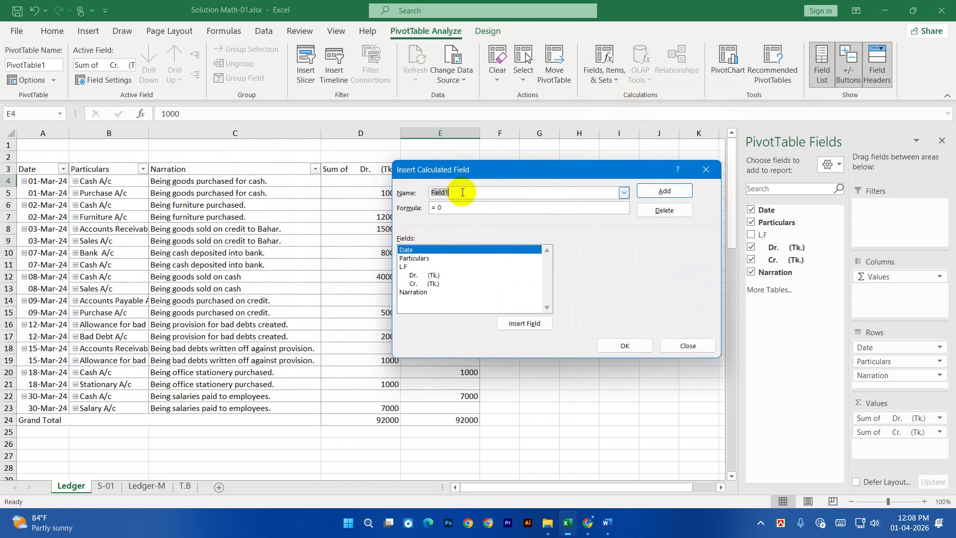
drag(511, 173, 518, 264)
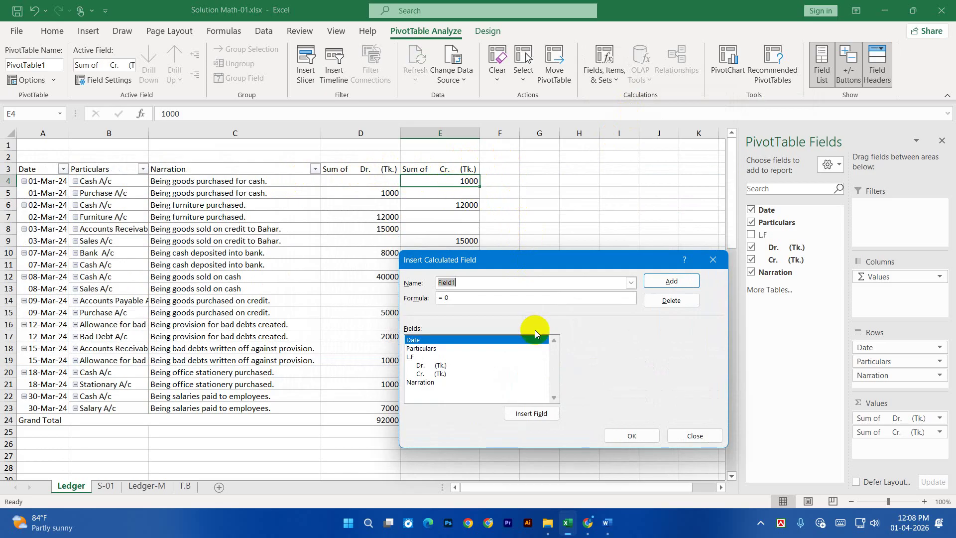
drag(472, 282, 426, 284)
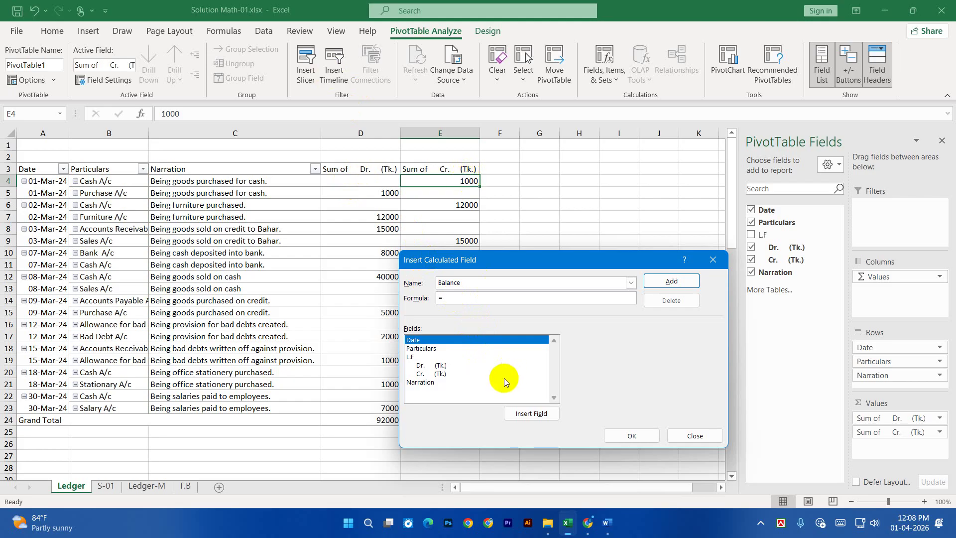
Step: Define the Balance formula as the Dr. (Tk.) field minus the Cr. (Tk.) field and add it to the PivotTable
double_click(437, 366)
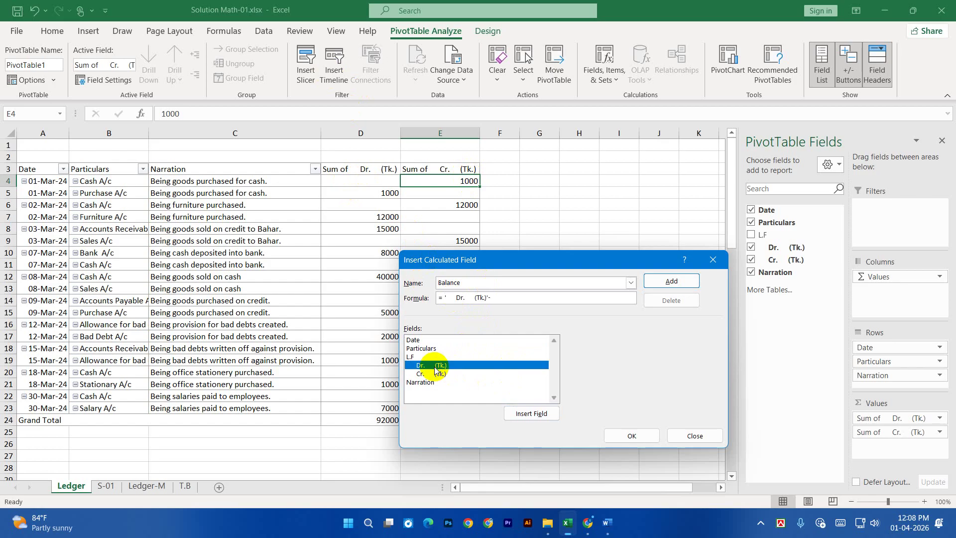
text(-)
double_click(437, 374)
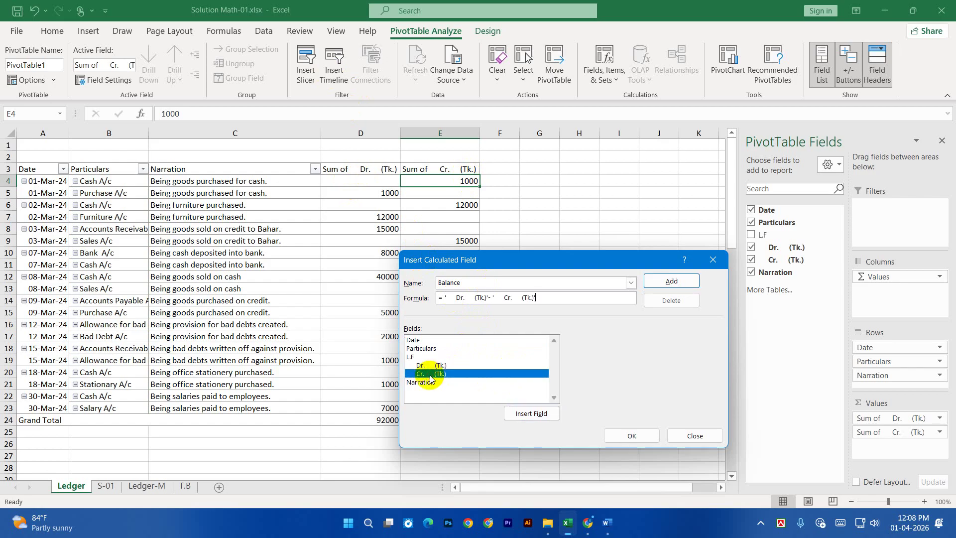
click(633, 435)
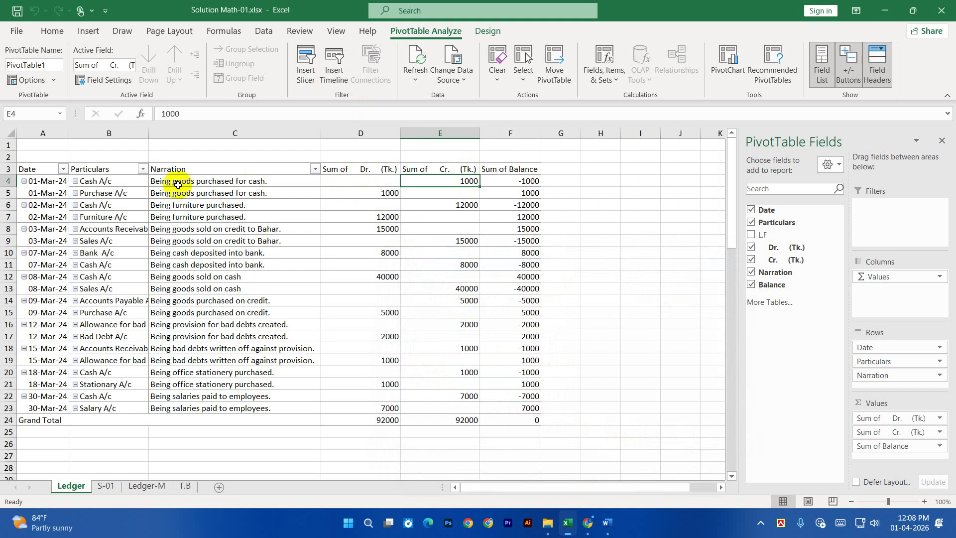
Step: Examine how each row's debit and credit amounts relate to its Sum of Balance value
click(367, 181)
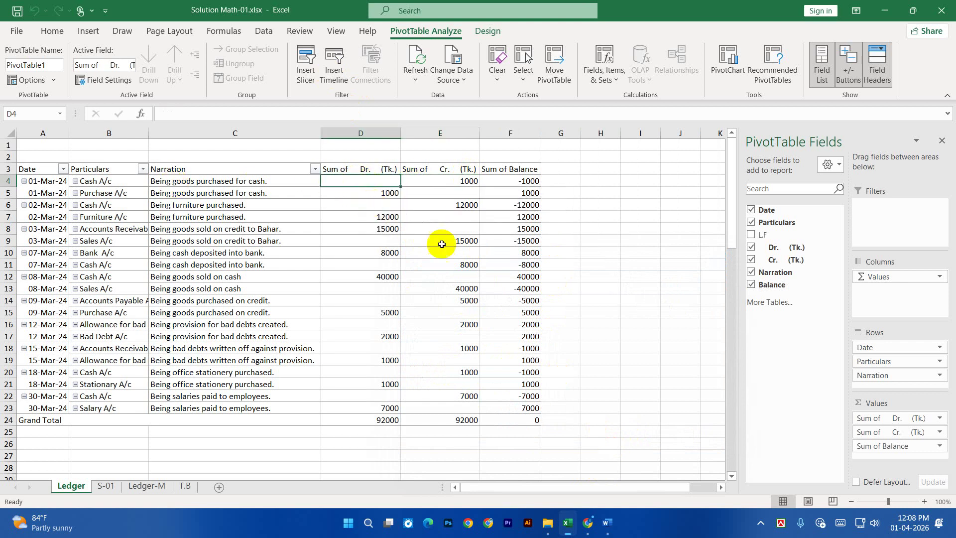
scroll(563, 358, up, 2)
scroll(562, 358, down, 1)
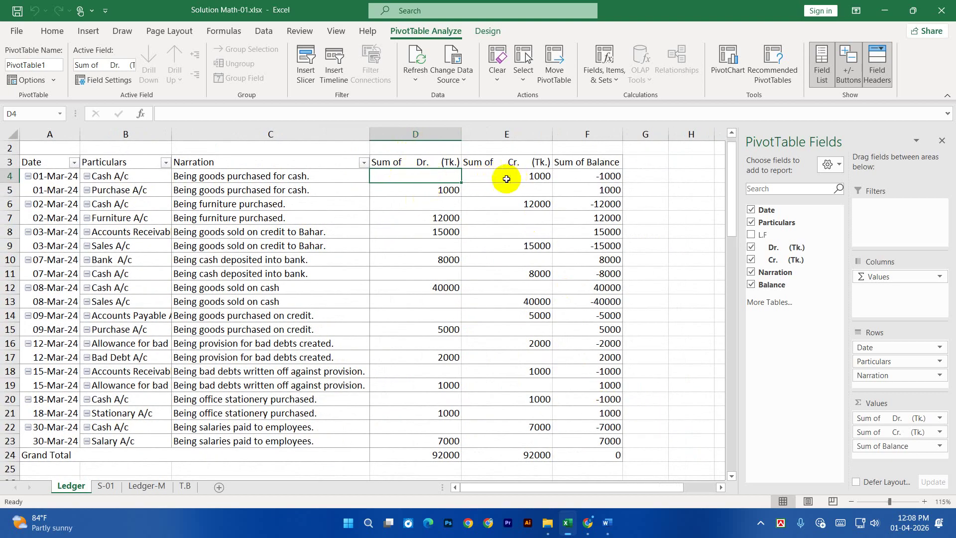
mouse_move(513, 176)
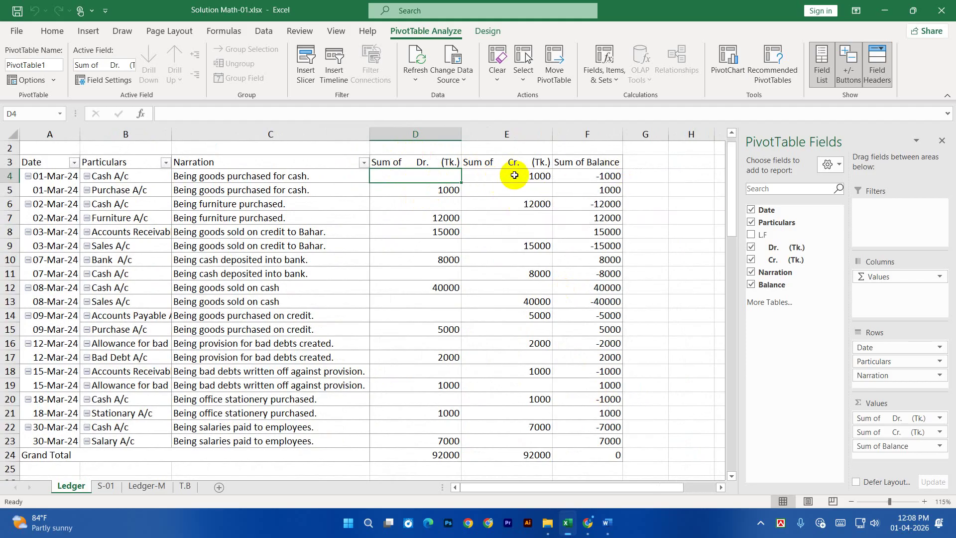
mouse_move(593, 172)
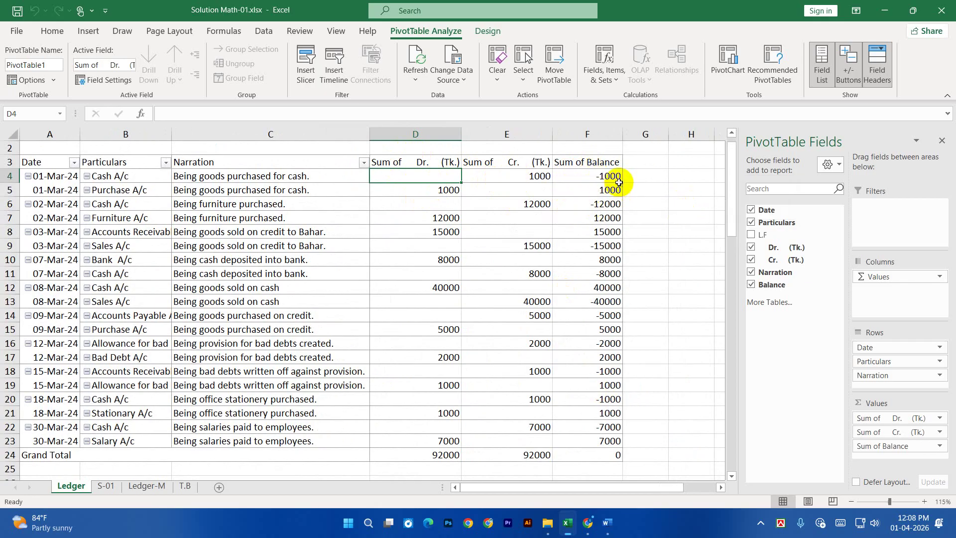
drag(456, 205, 508, 454)
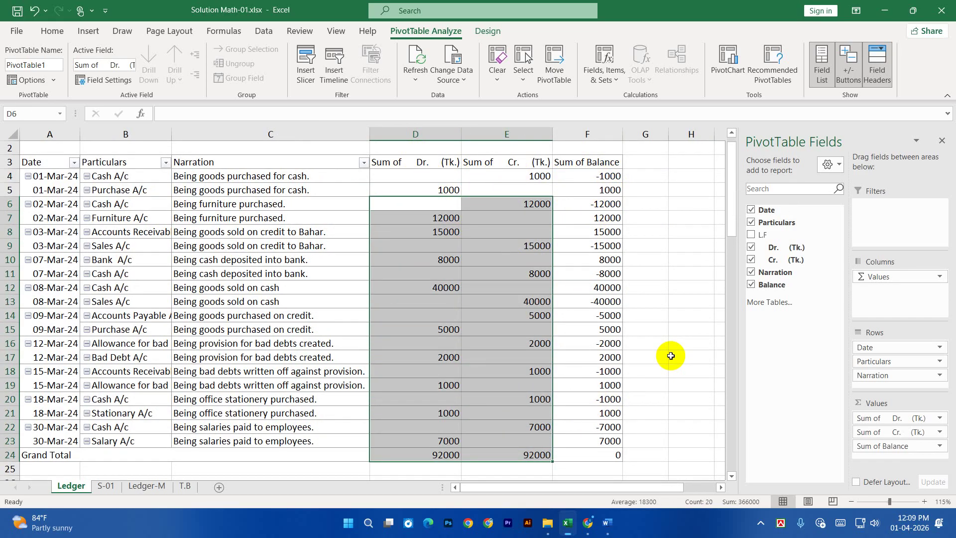
click(680, 315)
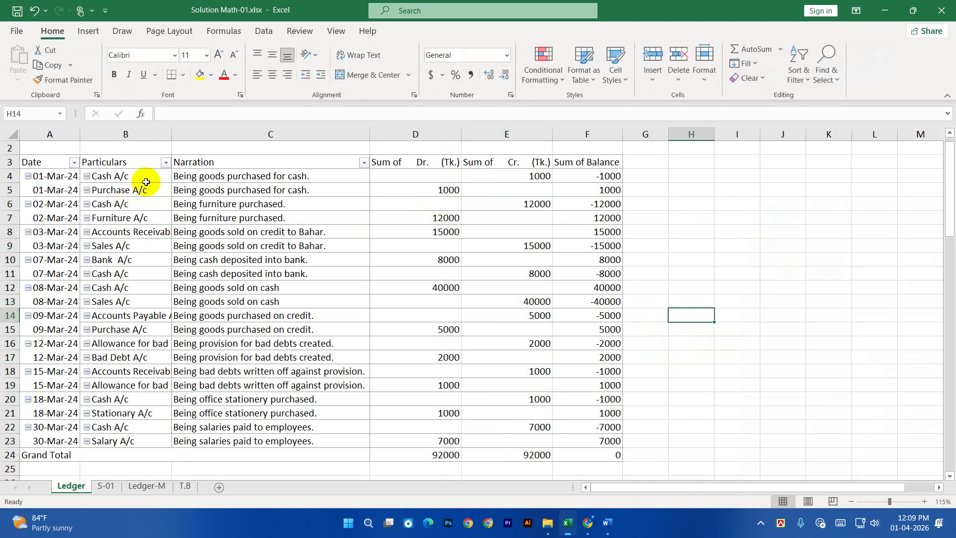
Step: Review the Grand Total row's debit, credit and balance cells and the individual accounts listed under Particulars
scroll(604, 438, down, 1)
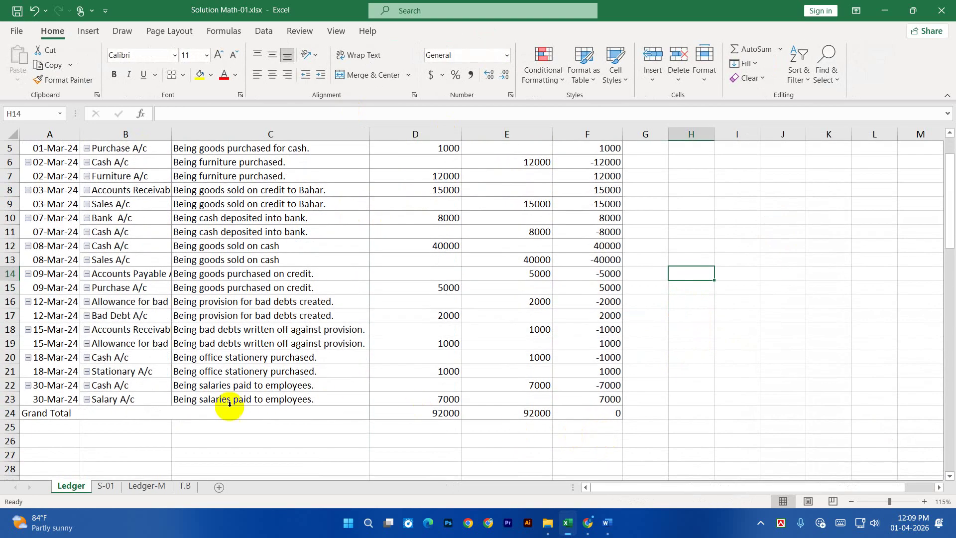
drag(58, 418, 611, 413)
click(477, 446)
click(451, 413)
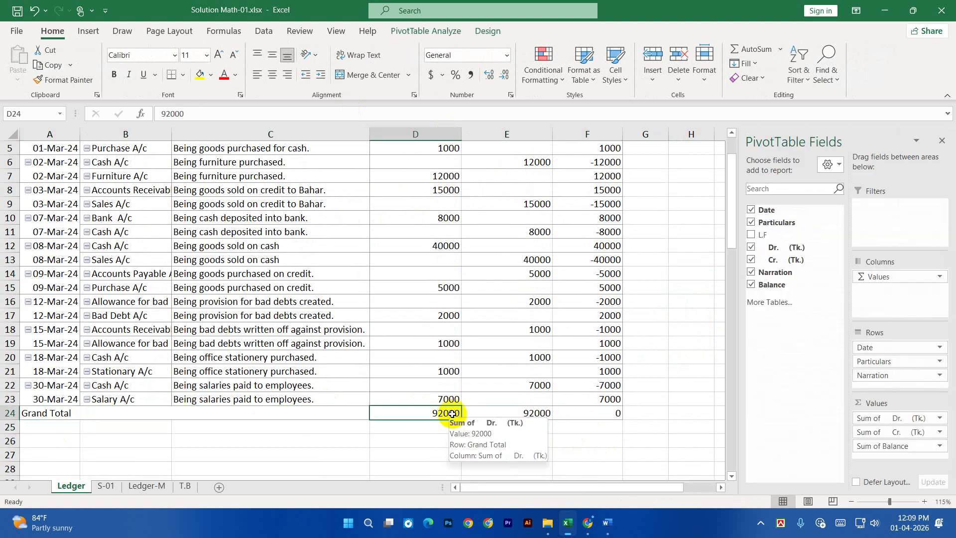
click(527, 413)
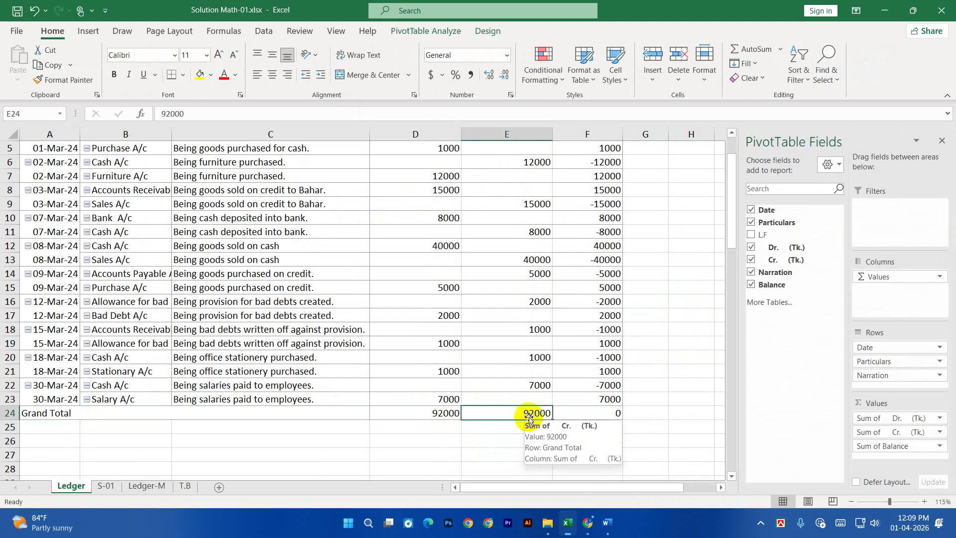
scroll(455, 323, up, 2)
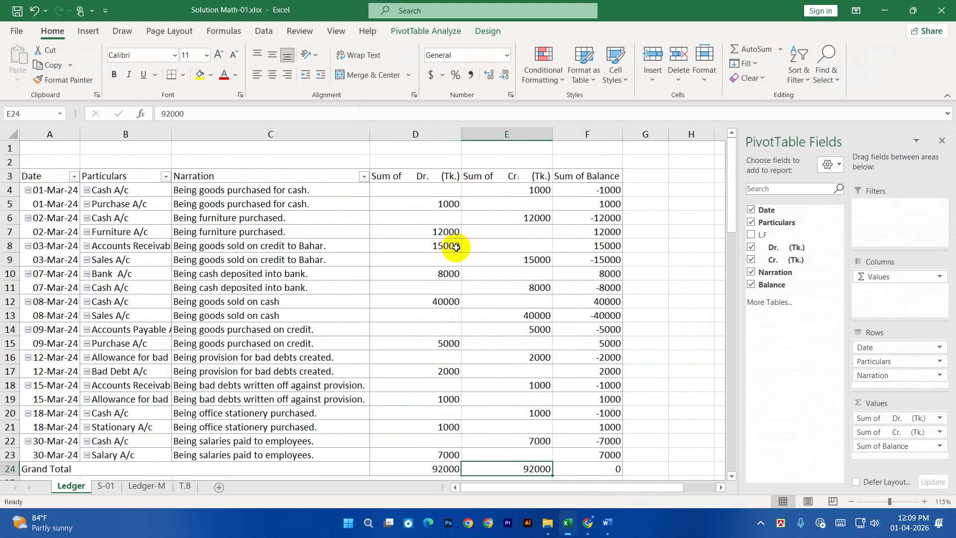
scroll(451, 298, down, 1)
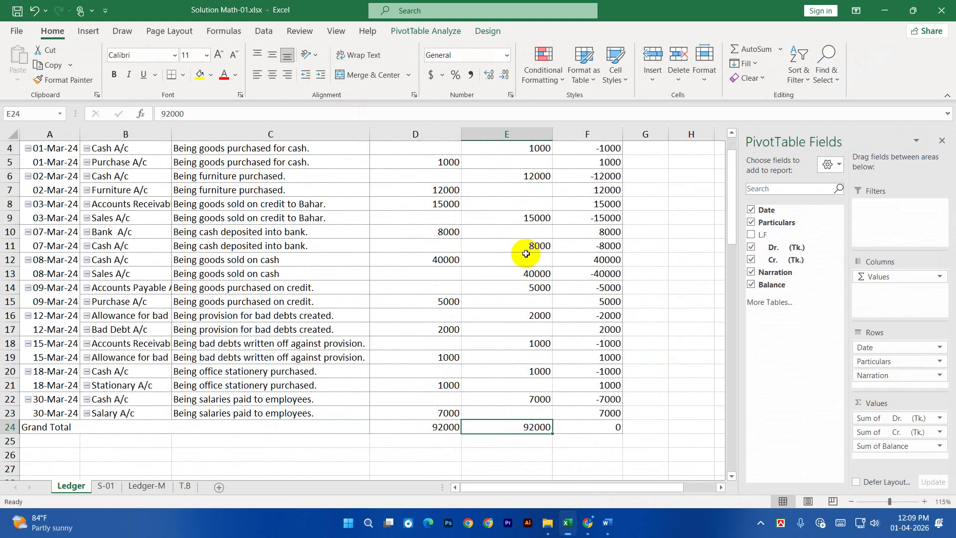
click(592, 429)
scroll(592, 430, up, 1)
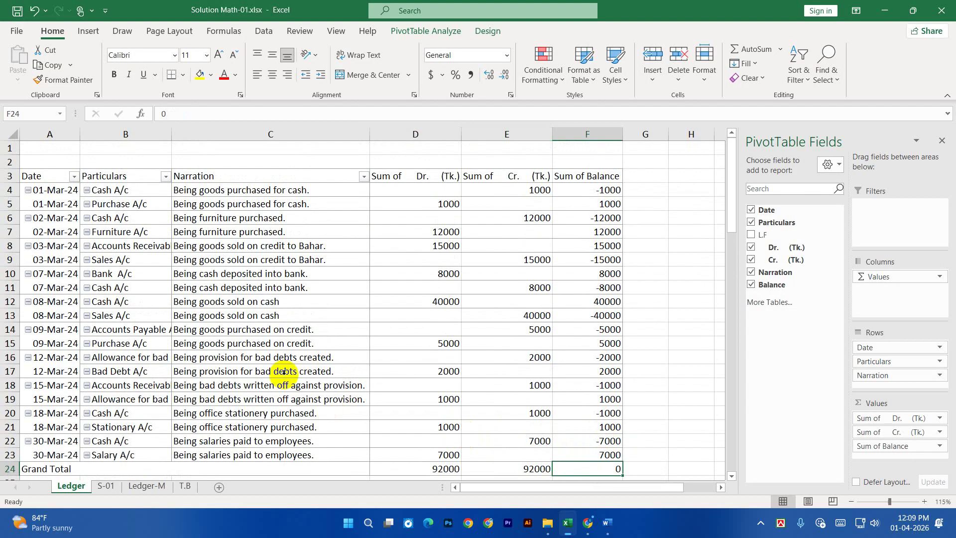
click(122, 205)
click(118, 220)
click(109, 261)
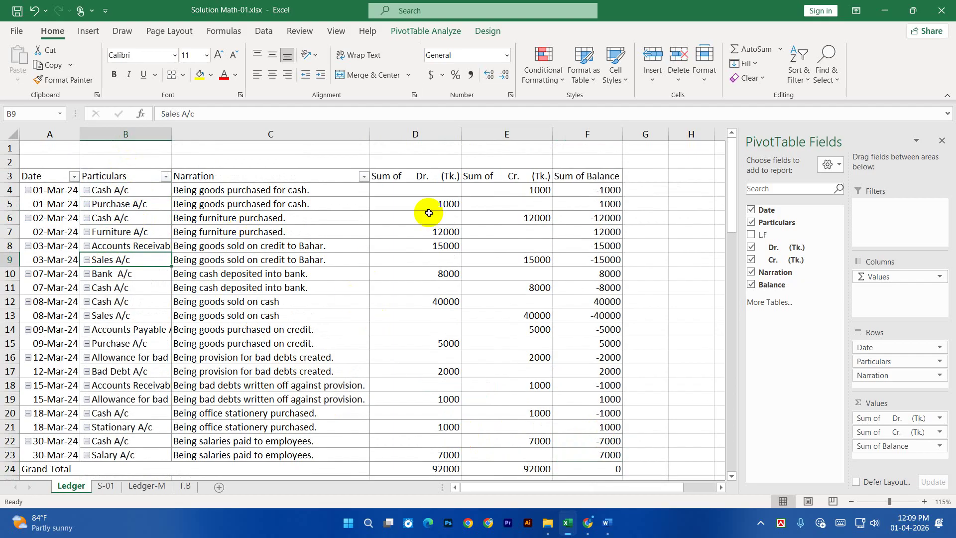
Step: Format the debit, credit and balance values in D4:F24 in comma style without decimal places
drag(397, 190, 580, 471)
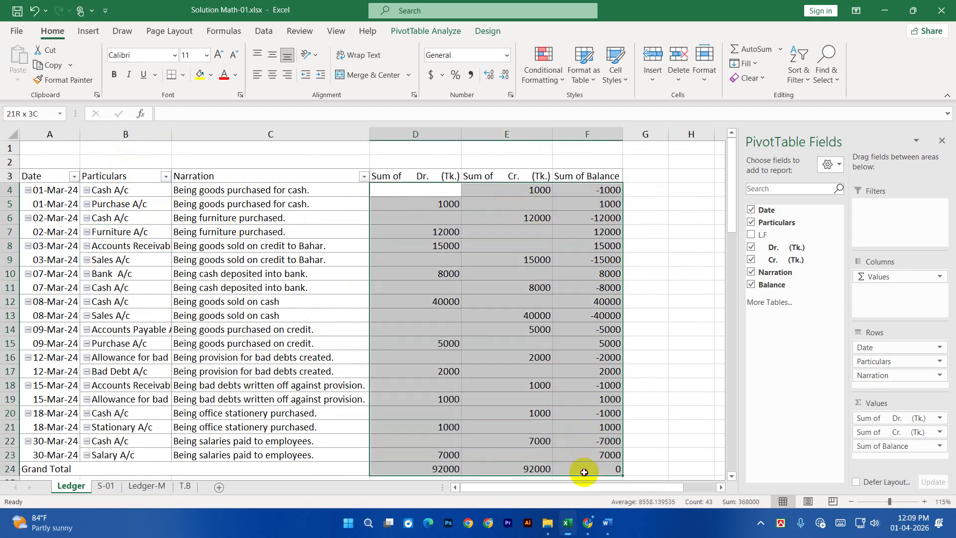
click(471, 75)
click(504, 74)
click(504, 75)
click(672, 239)
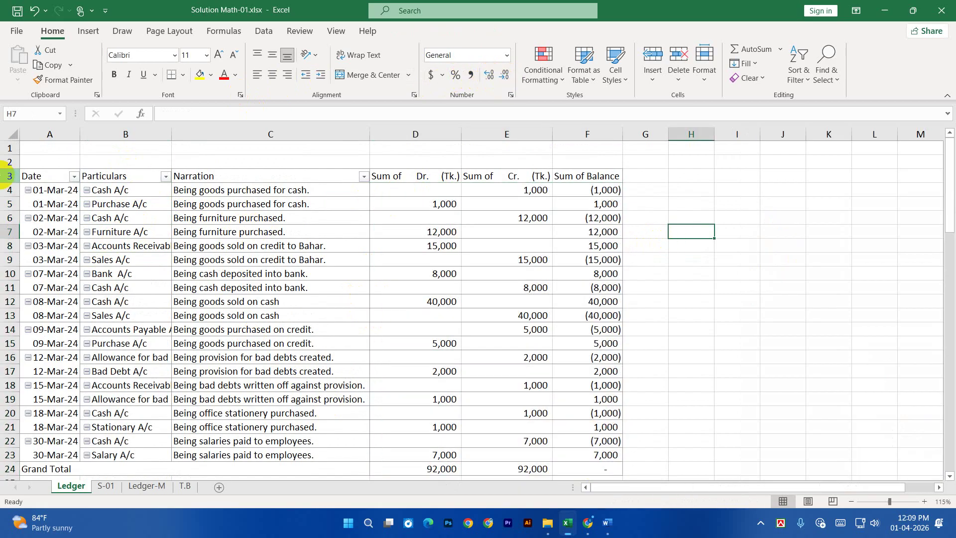
Step: Center the PivotTable's header row 3 both vertically and horizontally
click(10, 176)
click(273, 55)
click(273, 75)
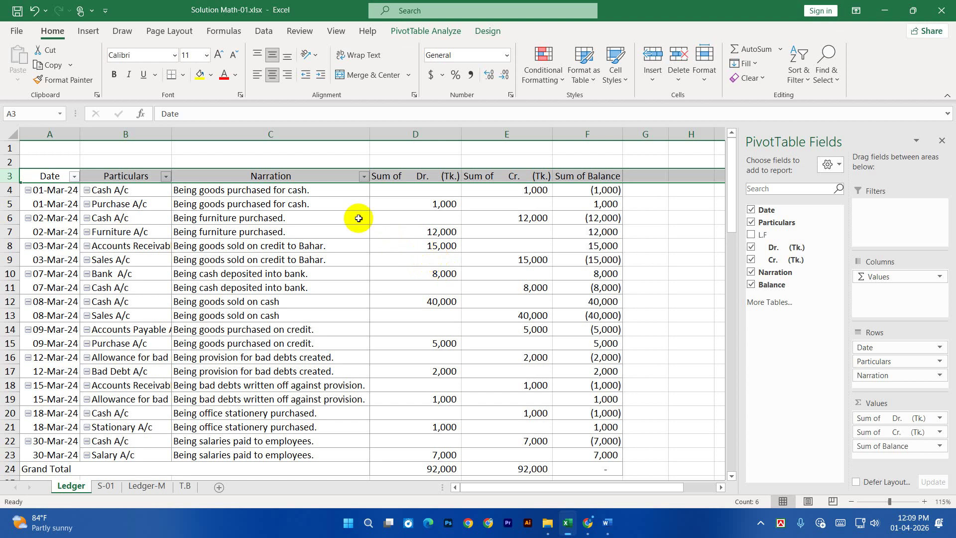
ctrl+scroll(358, 218, down, 1)
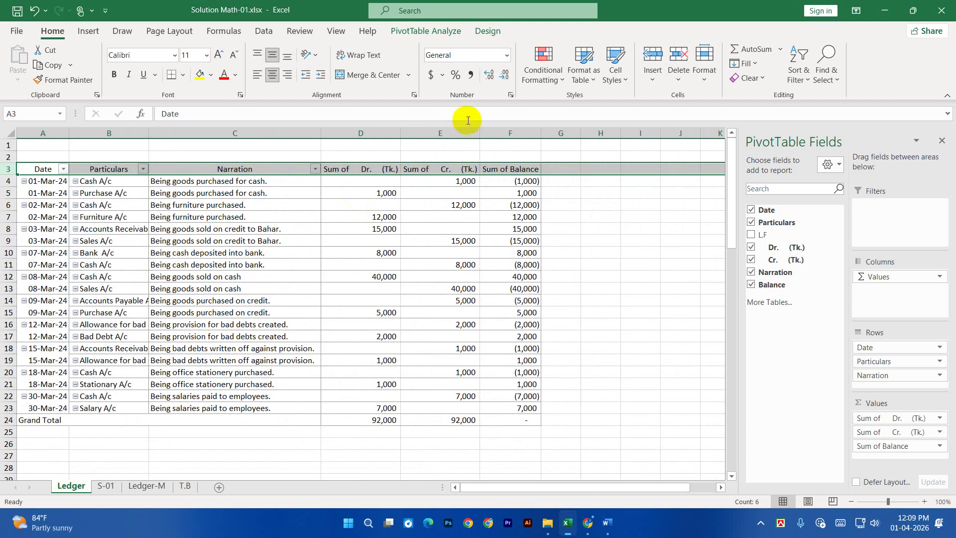
Step: Insert a slicer for the Particulars field and place it beside the PivotTable, over columns H to J
click(488, 30)
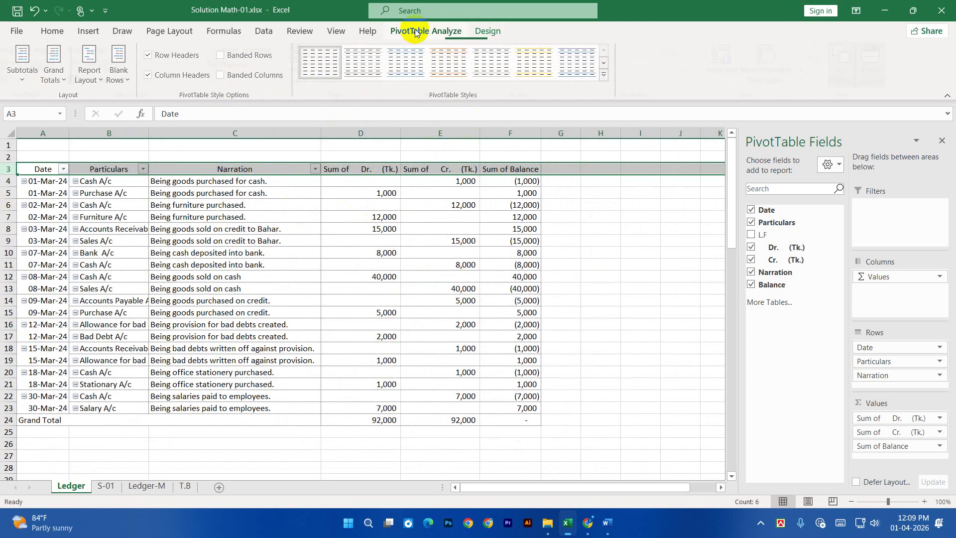
click(415, 31)
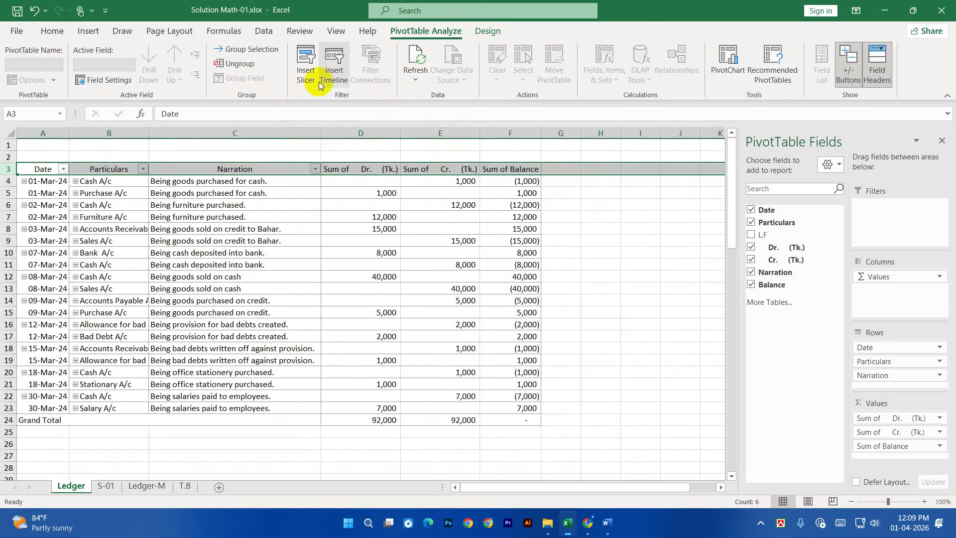
click(305, 63)
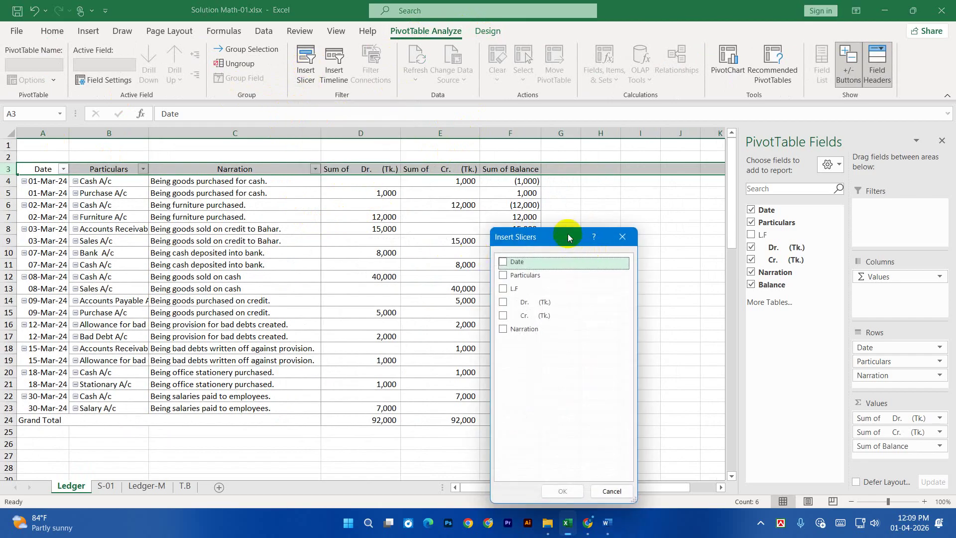
drag(564, 236, 635, 175)
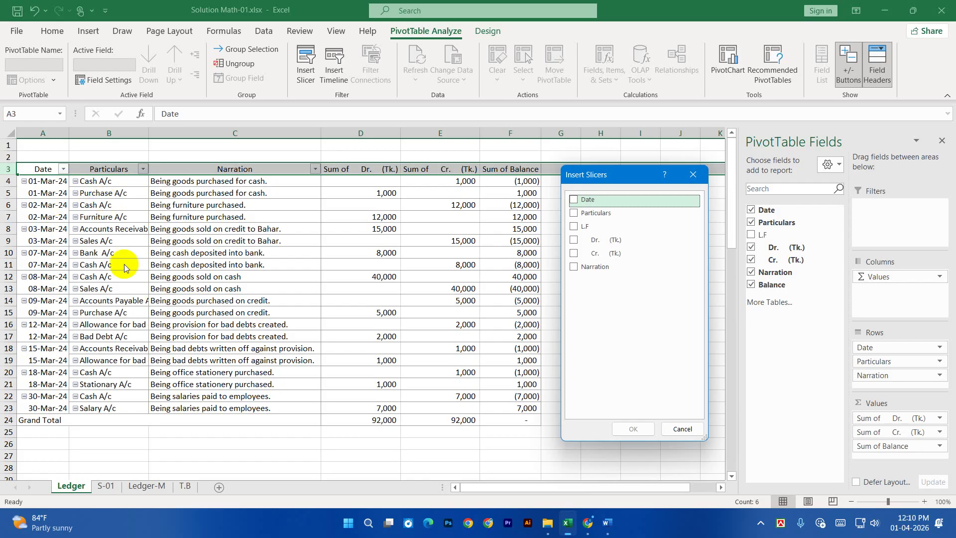
click(571, 214)
click(633, 429)
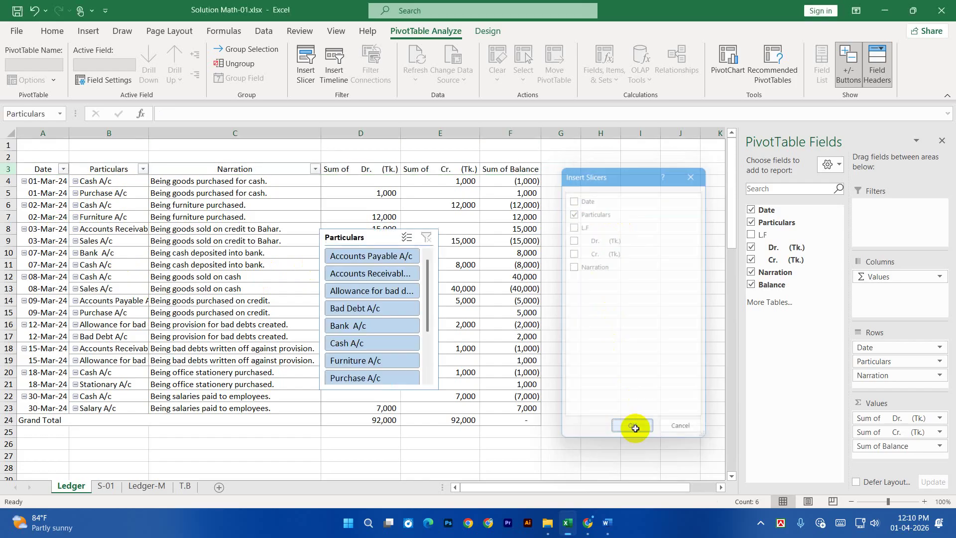
drag(385, 234, 644, 174)
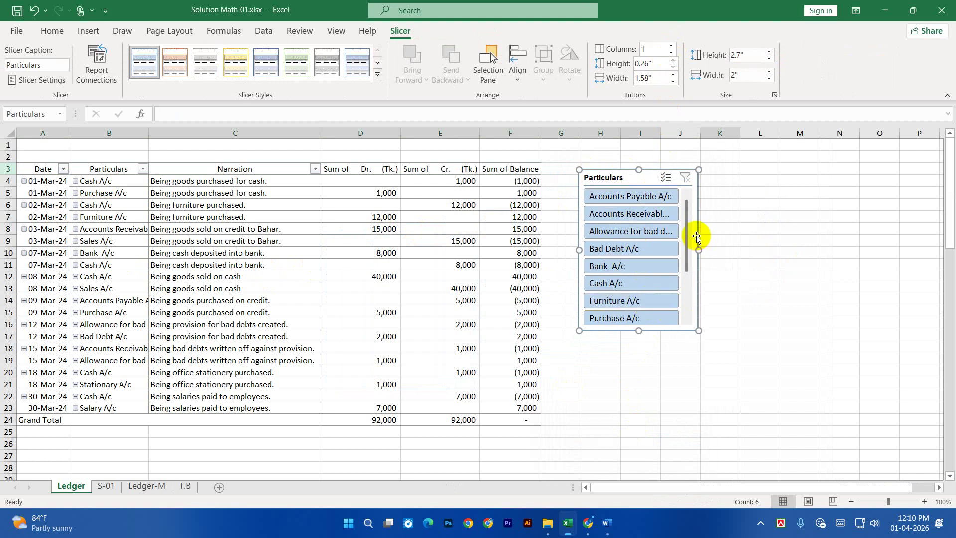
Step: Arrange the Particulars slicer's buttons in 4 columns
drag(683, 244, 688, 213)
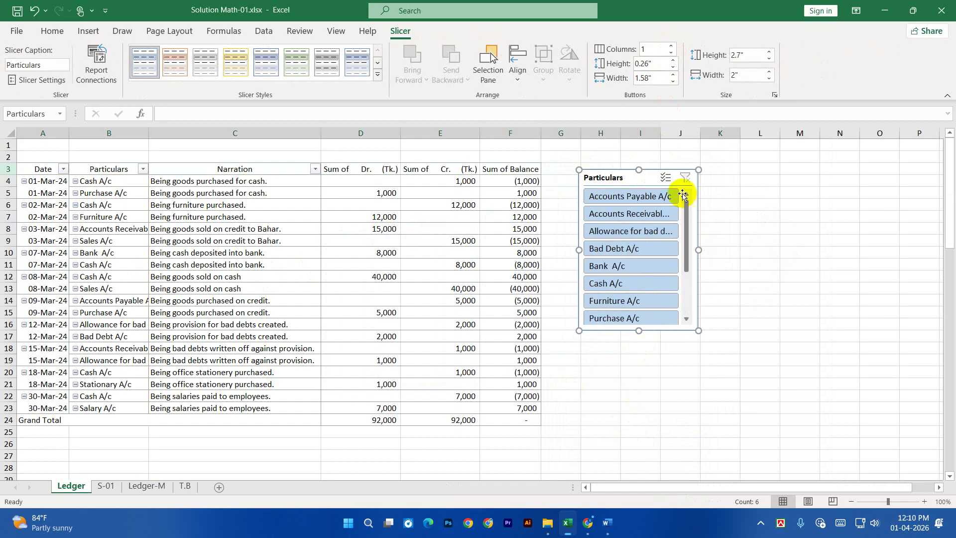
click(672, 46)
click(671, 46)
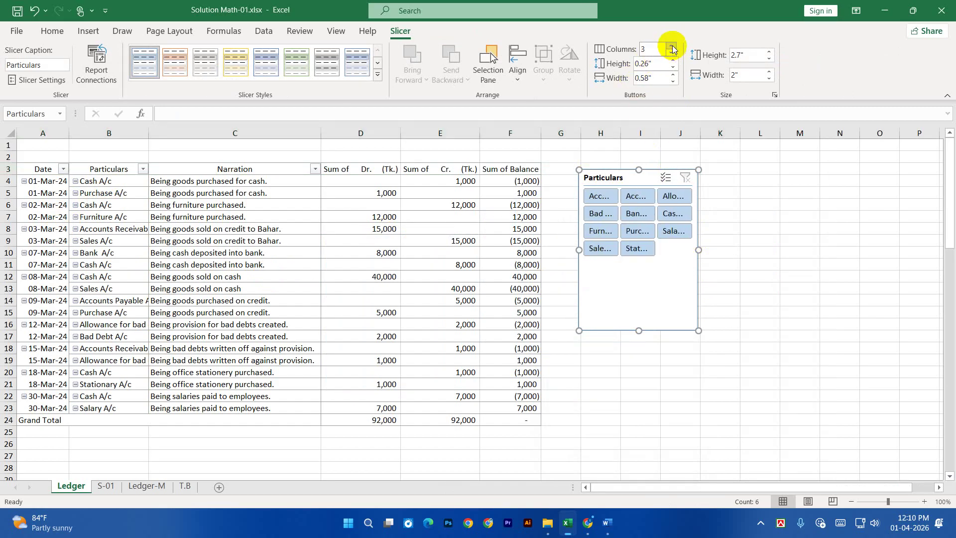
click(672, 46)
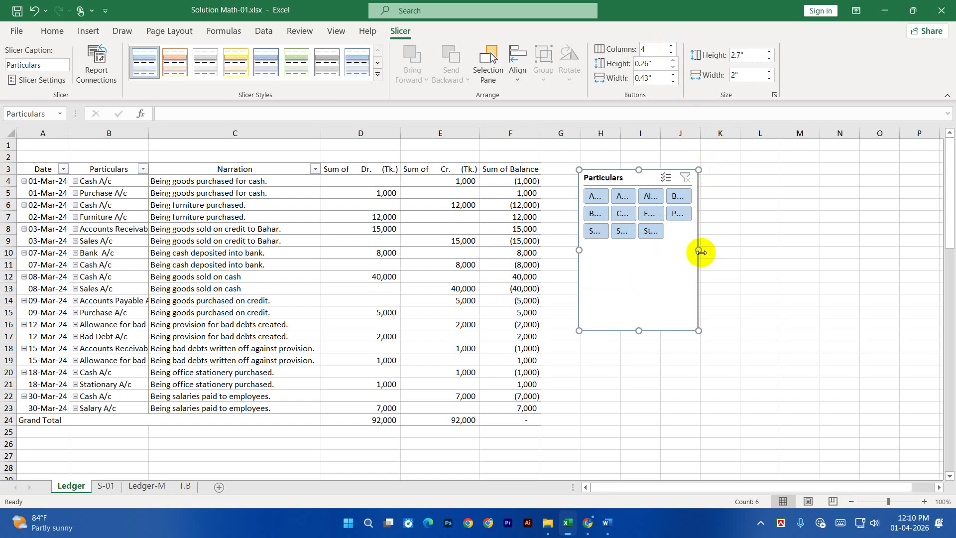
Step: Resize the Particulars slicer to about 5.38" wide and 1.23" high
drag(700, 249, 900, 239)
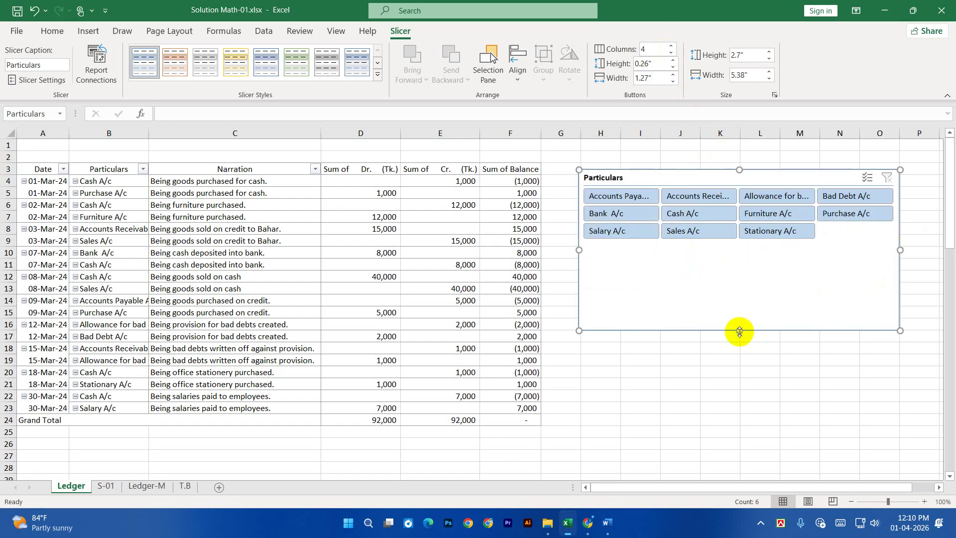
drag(742, 331, 742, 241)
click(673, 381)
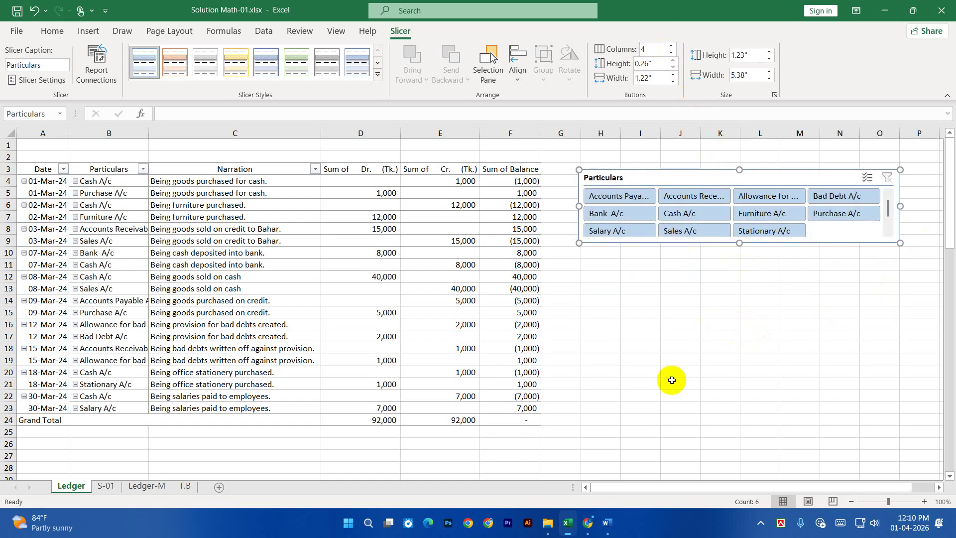
Step: Insert six blank rows above the PivotTable and move the Particulars slicer up to rows 3 to 8, over columns G to N
click(4, 146)
key(ctrl+shift+plus)
key(ctrl+shift+plus)
key(ctrl+shift+plus)
key(ctrl+shift+plus)
key(ctrl+shift+plus)
key(ctrl+shift+plus)
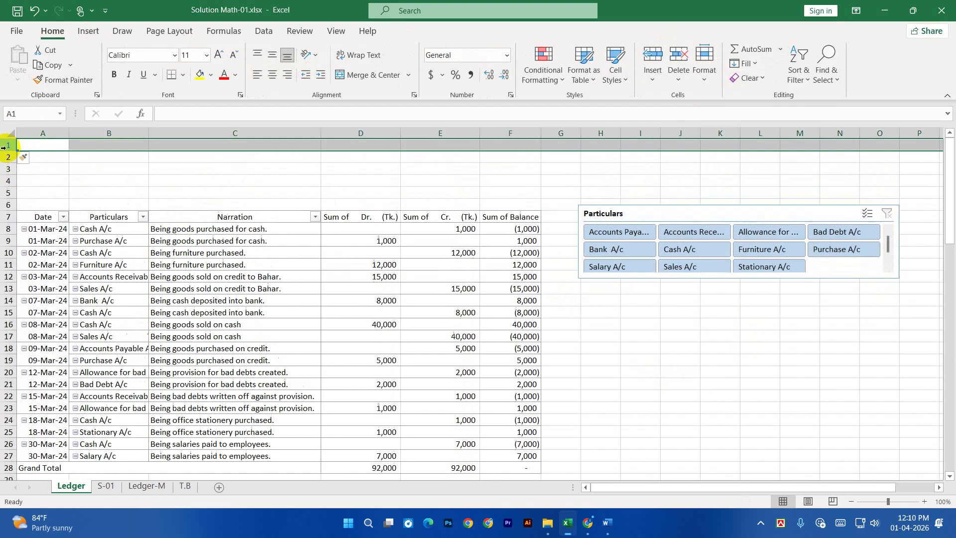
drag(694, 245, 670, 163)
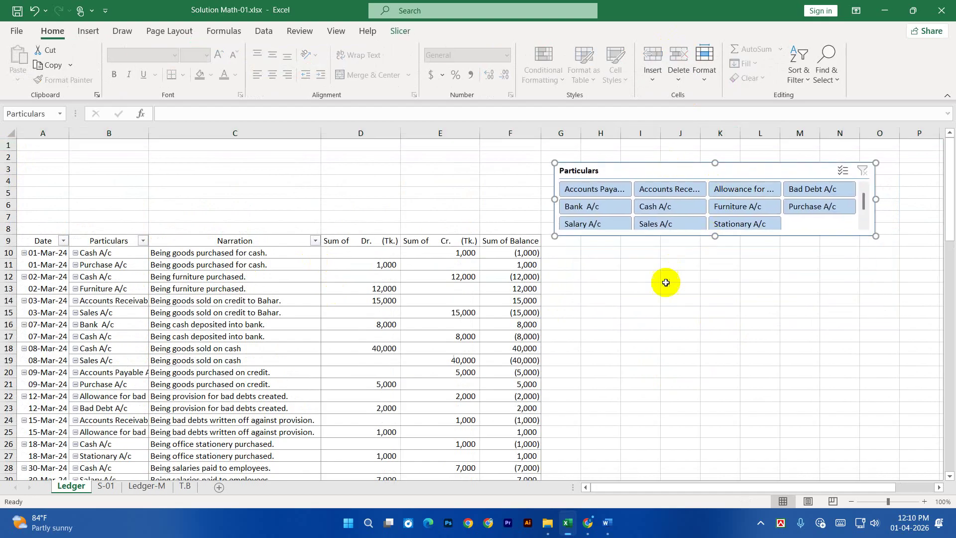
Step: Filter the PivotTable to Cash A/c with the Particulars slicer and check its entries and total balance
scroll(546, 308, down, 1)
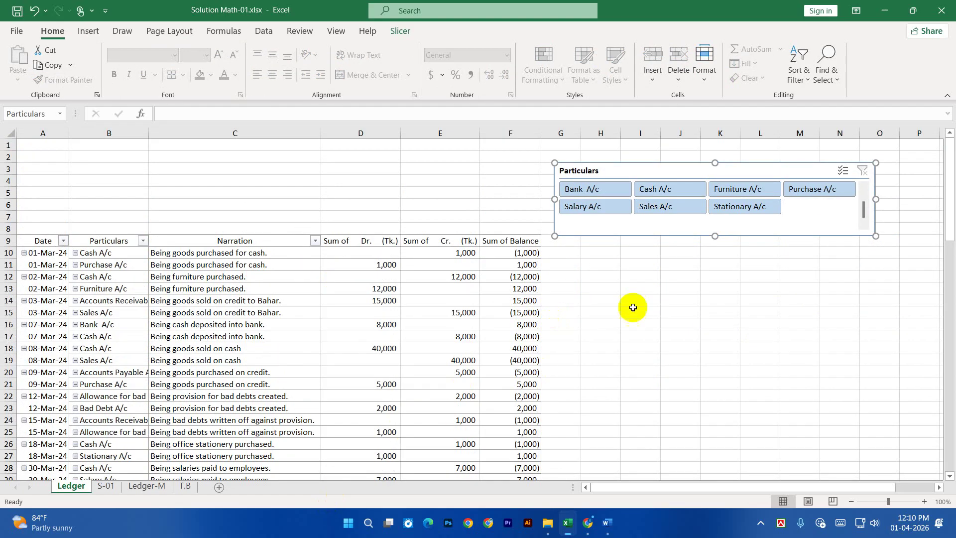
click(670, 192)
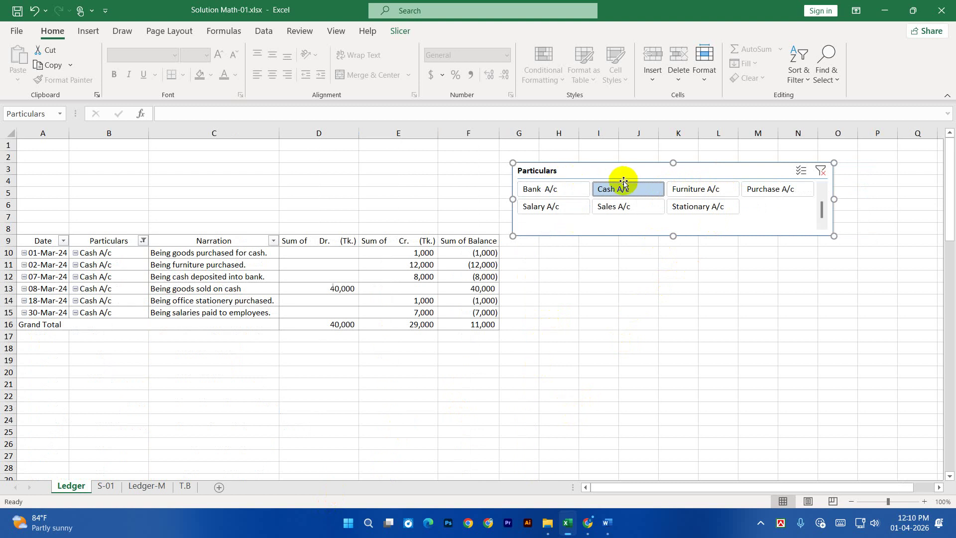
drag(101, 256, 102, 313)
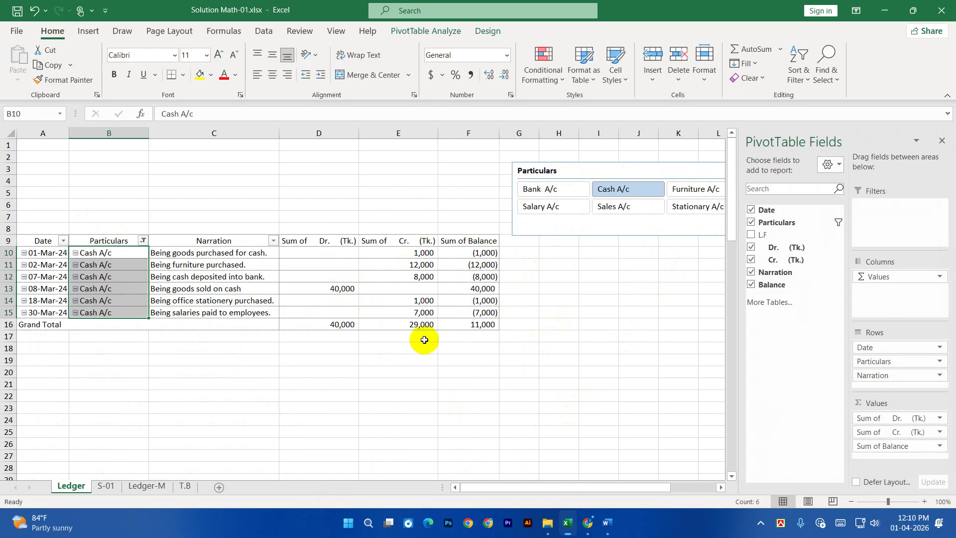
click(476, 321)
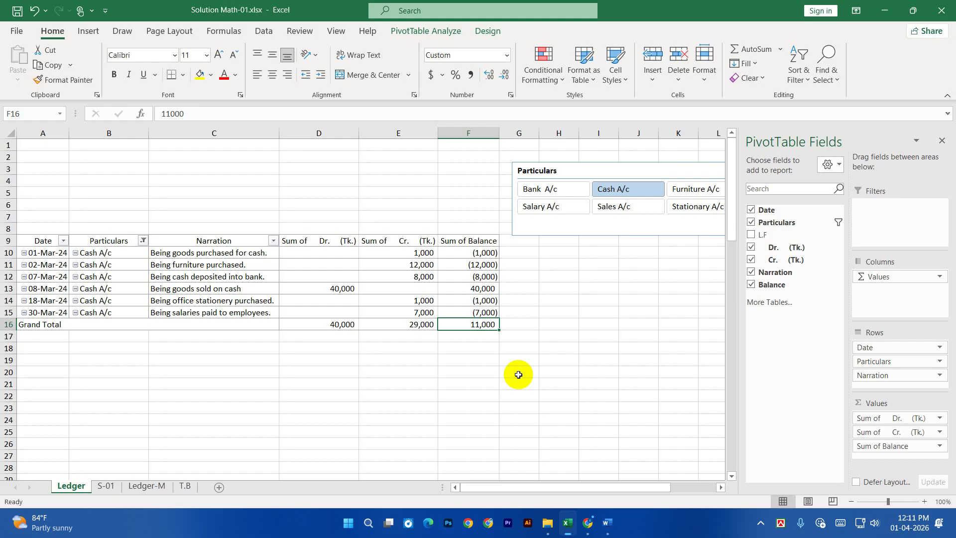
Step: Filter the PivotTable in turn to Bank A/c, Stationary A/c, Salary A/c and Purchase A/c to view each ledger
click(550, 190)
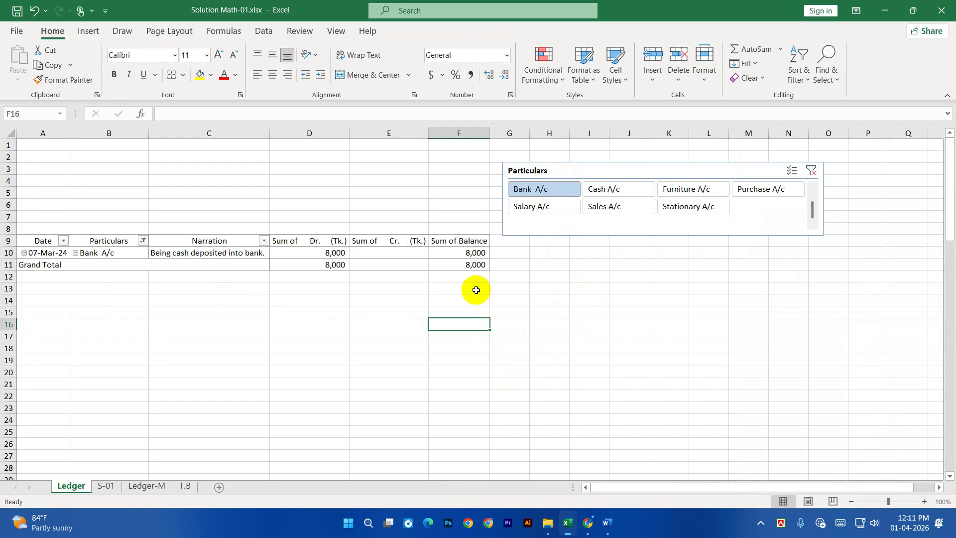
click(704, 208)
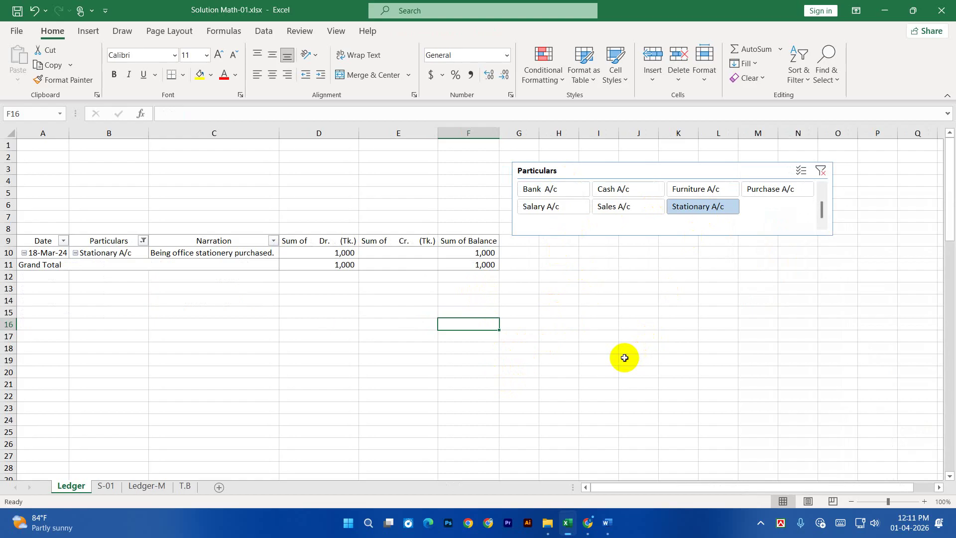
click(552, 208)
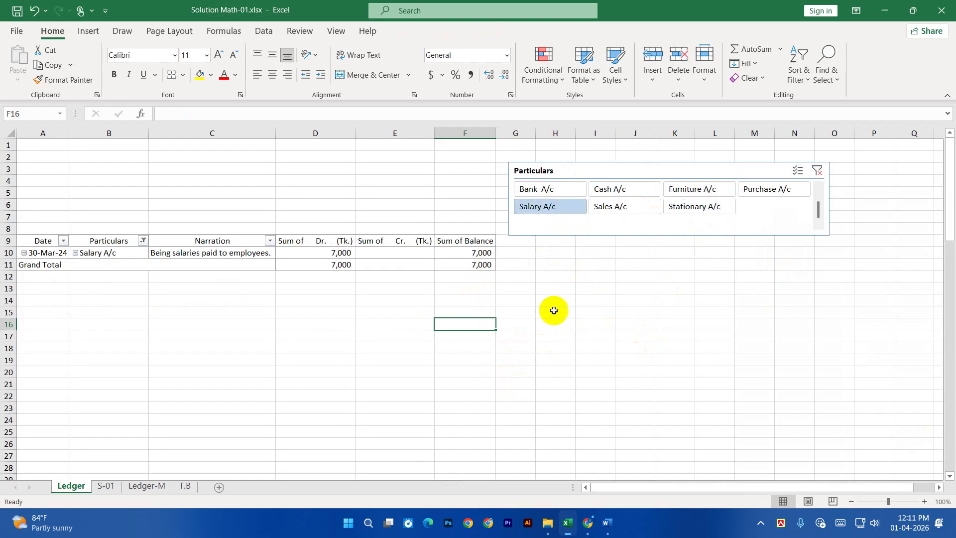
click(761, 188)
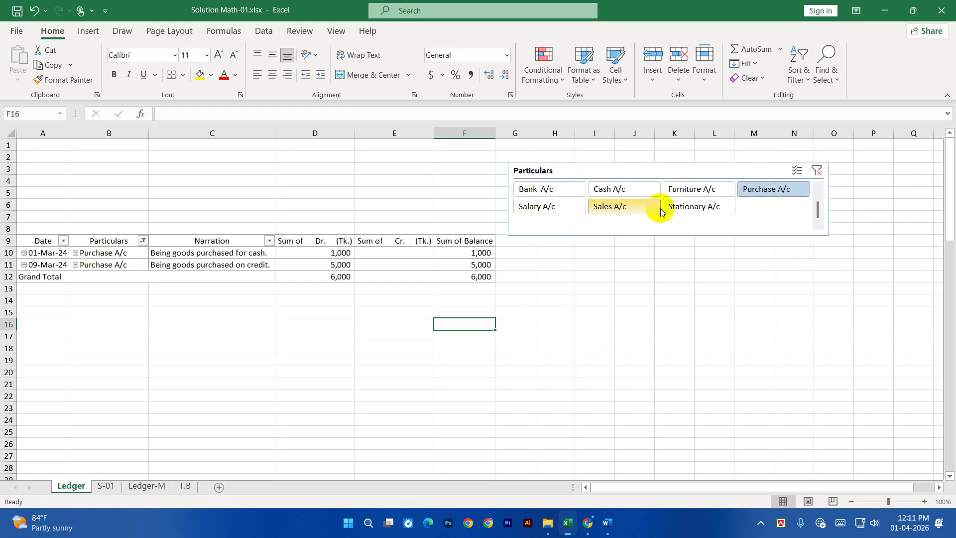
Step: Review the manually prepared account ledgers on the Ledger-M sheet, glance at the T.B sheet, and return to the Ledger sheet
click(158, 486)
scroll(189, 446, up, 3)
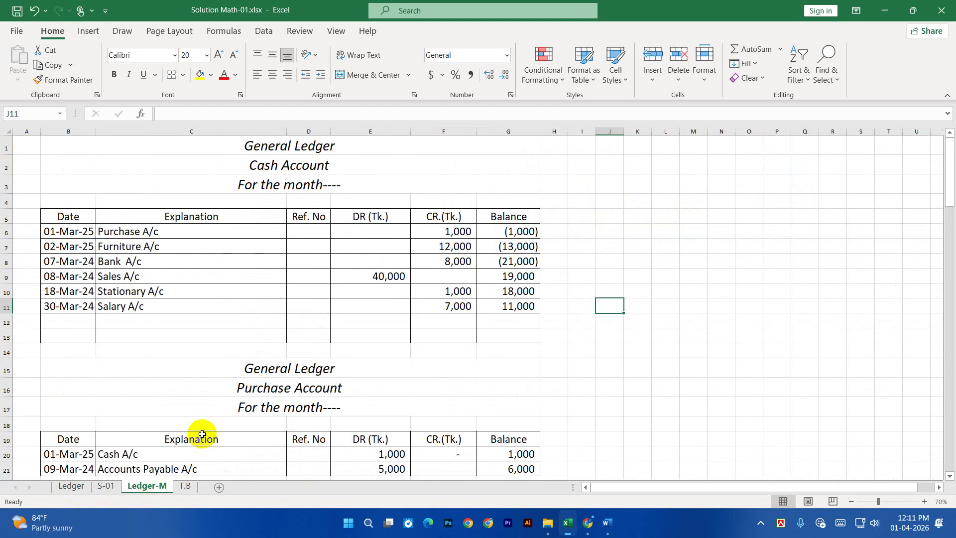
scroll(309, 395, down, 2)
scroll(296, 399, down, 6)
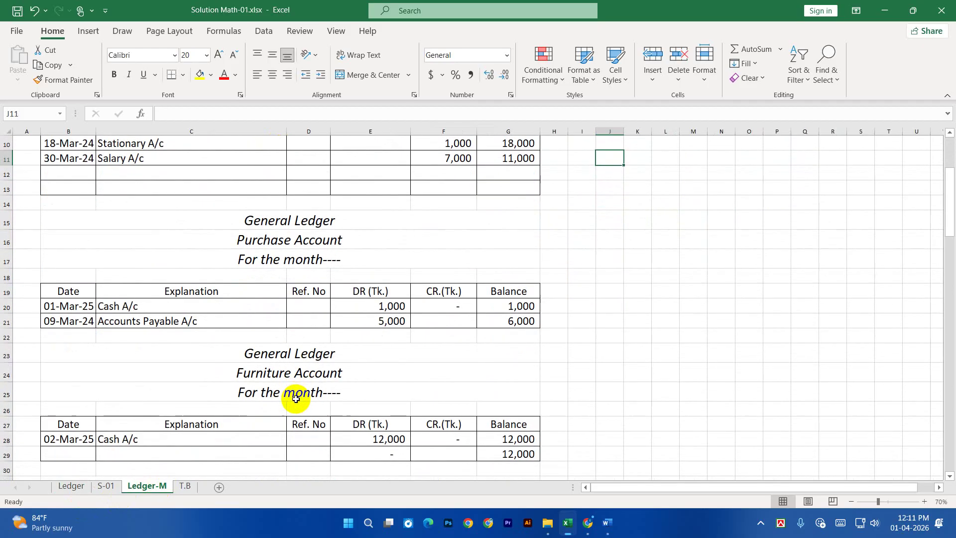
scroll(296, 399, down, 7)
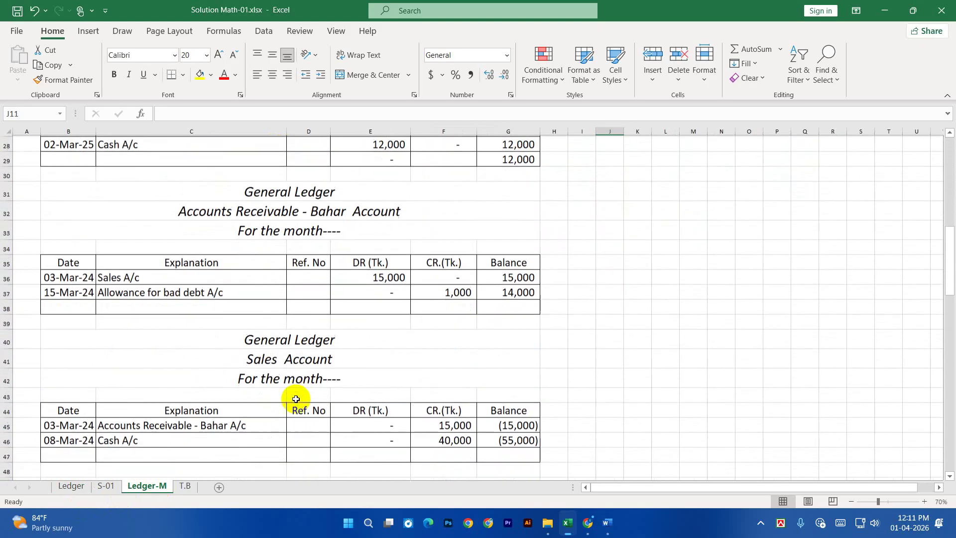
scroll(294, 398, down, 2)
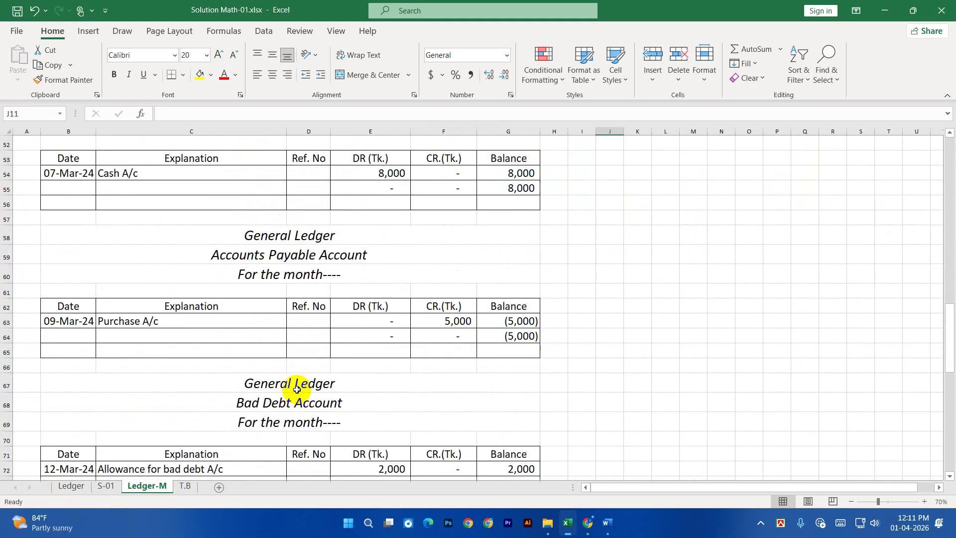
scroll(295, 391, down, 3)
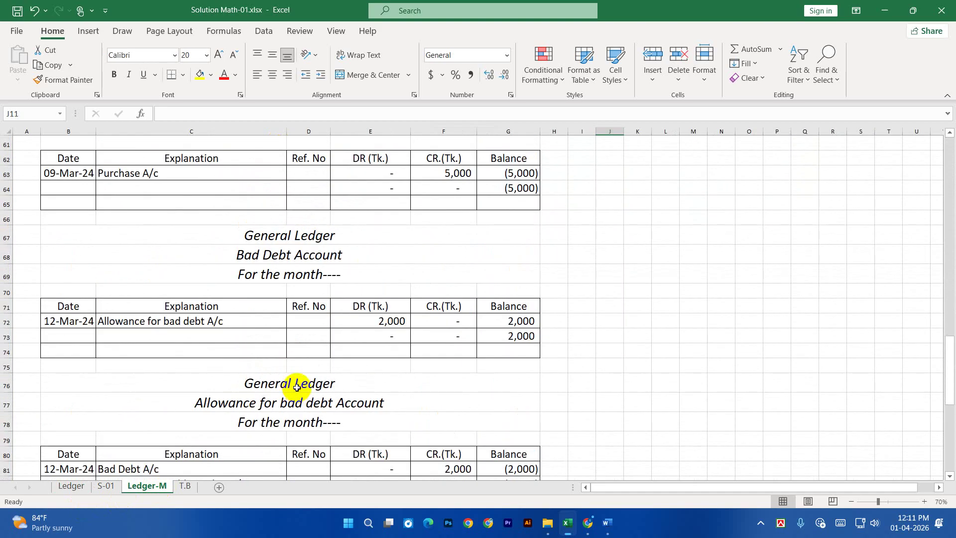
scroll(296, 388, down, 3)
scroll(297, 387, down, 3)
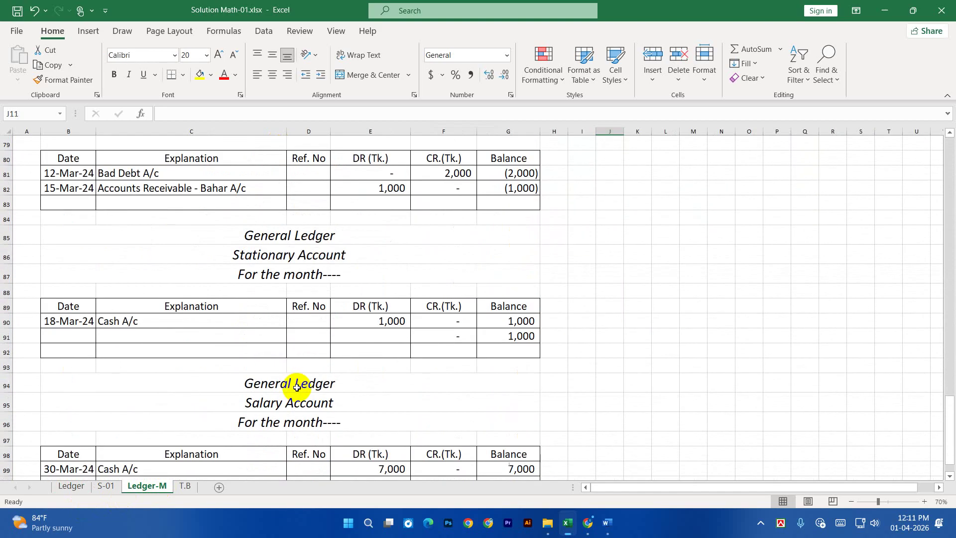
scroll(296, 387, down, 3)
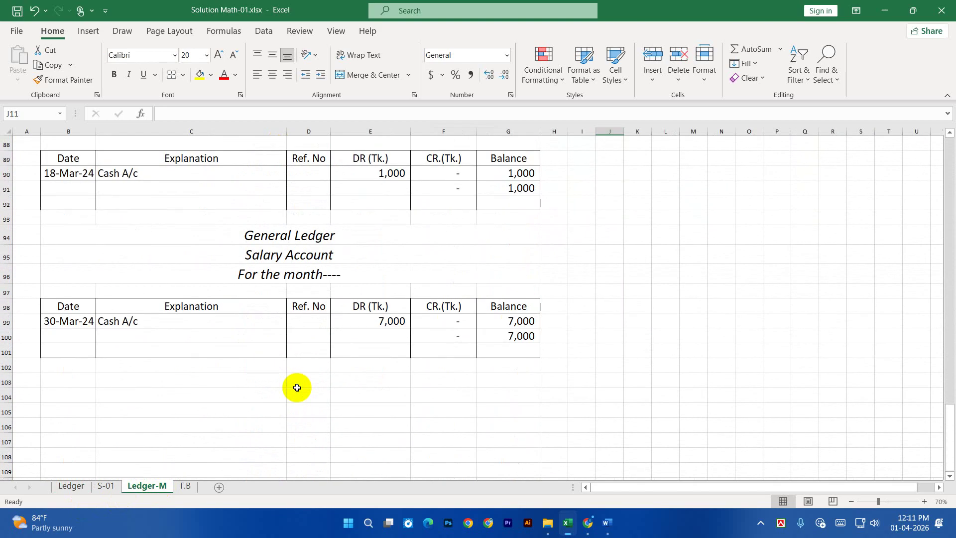
click(183, 485)
click(79, 486)
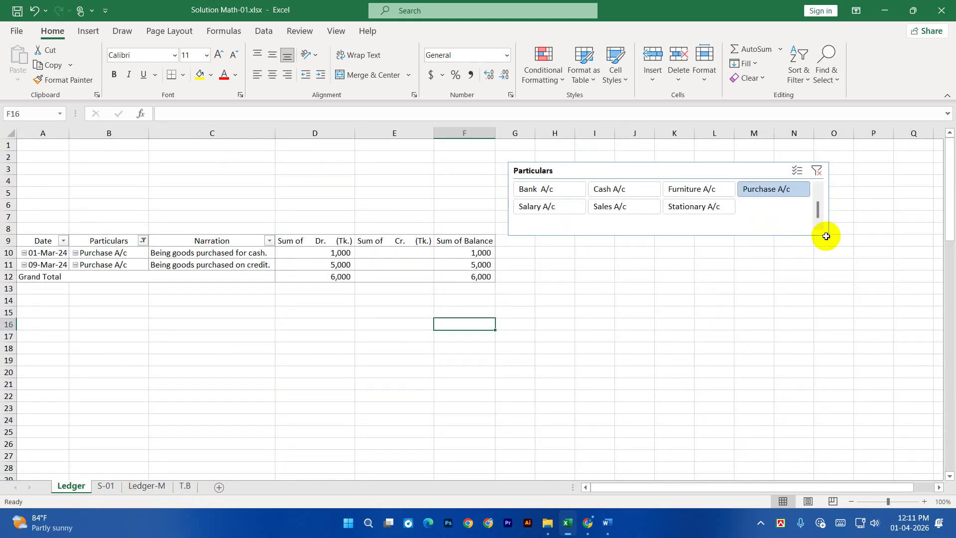
Step: Clear the Particulars slicer filter and review the full list of ledger entries down to the Grand Total
click(814, 171)
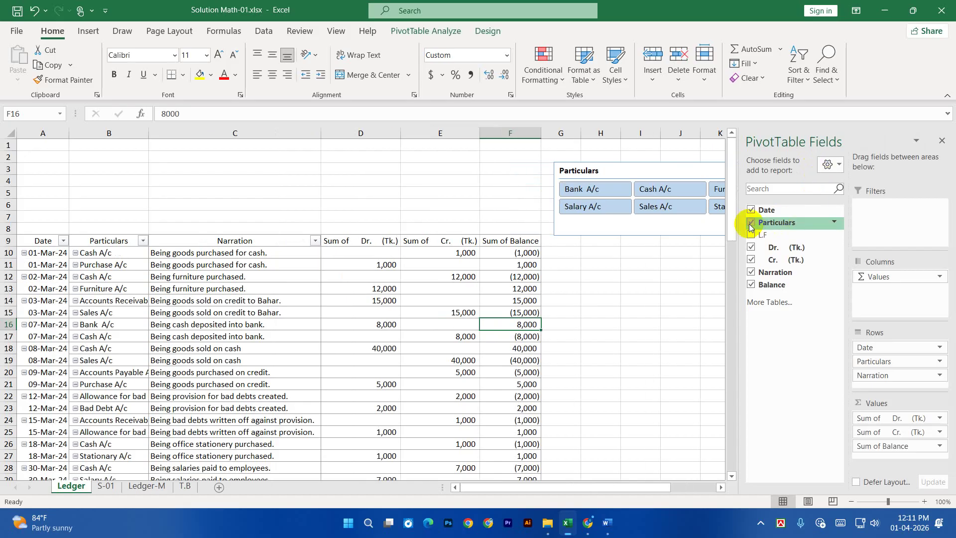
scroll(178, 311, down, 2)
scroll(178, 312, down, 1)
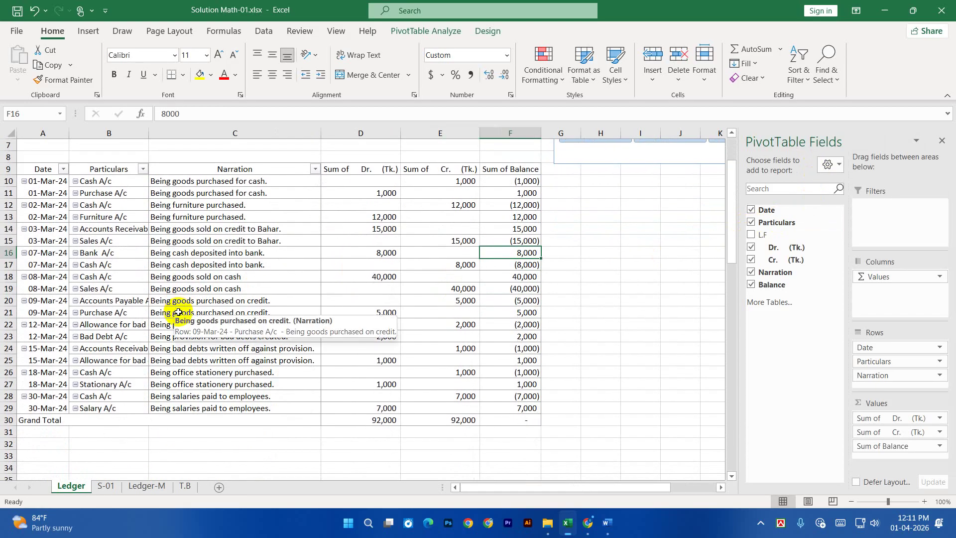
scroll(448, 361, up, 2)
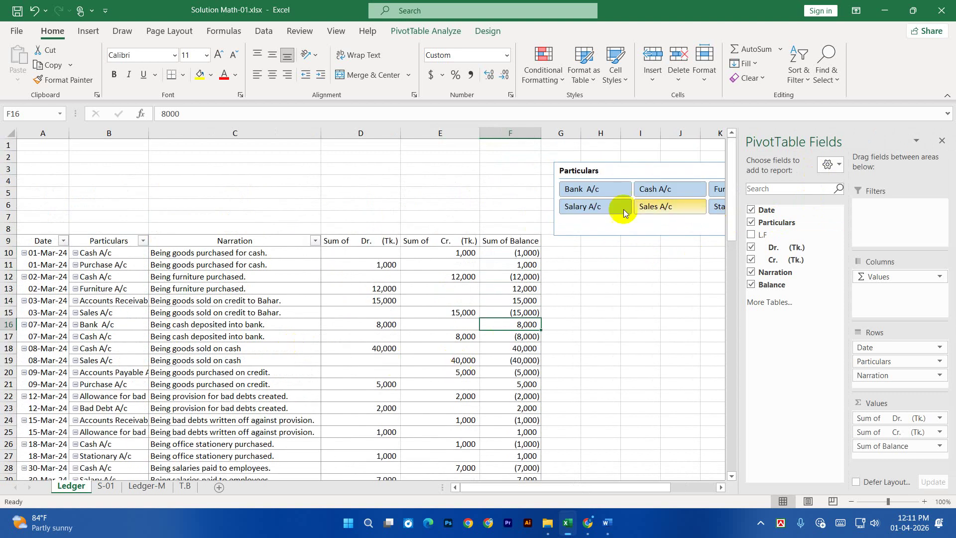
Step: Widen the Particulars slicer until nearly all account names fit, and place it in the blank rows above the PivotTable, starting at column F
drag(616, 174, 477, 165)
drag(735, 227, 762, 295)
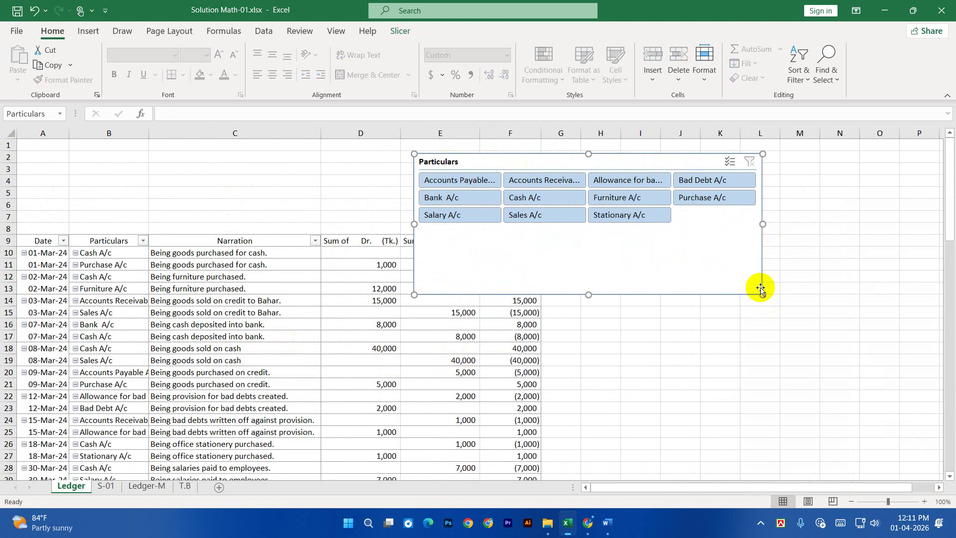
drag(762, 224, 888, 224)
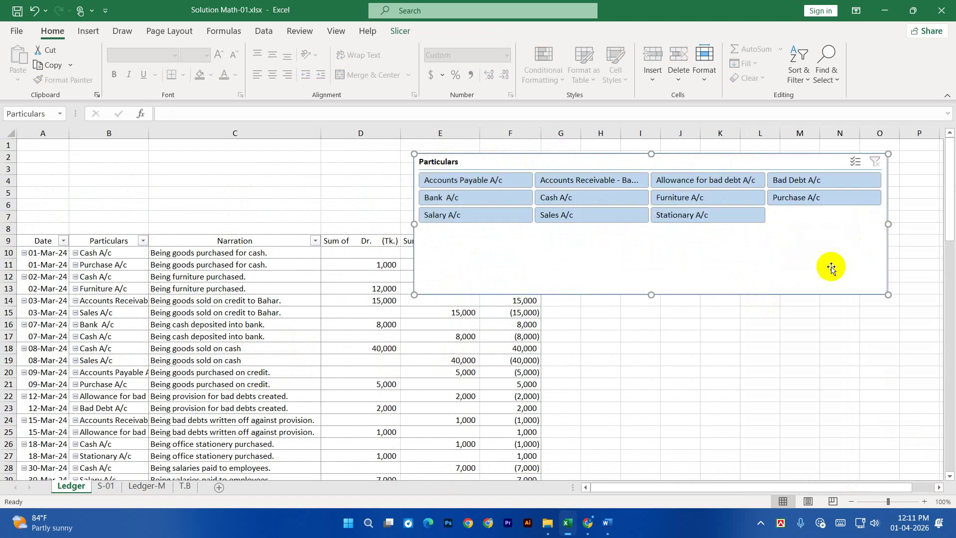
drag(652, 293, 670, 229)
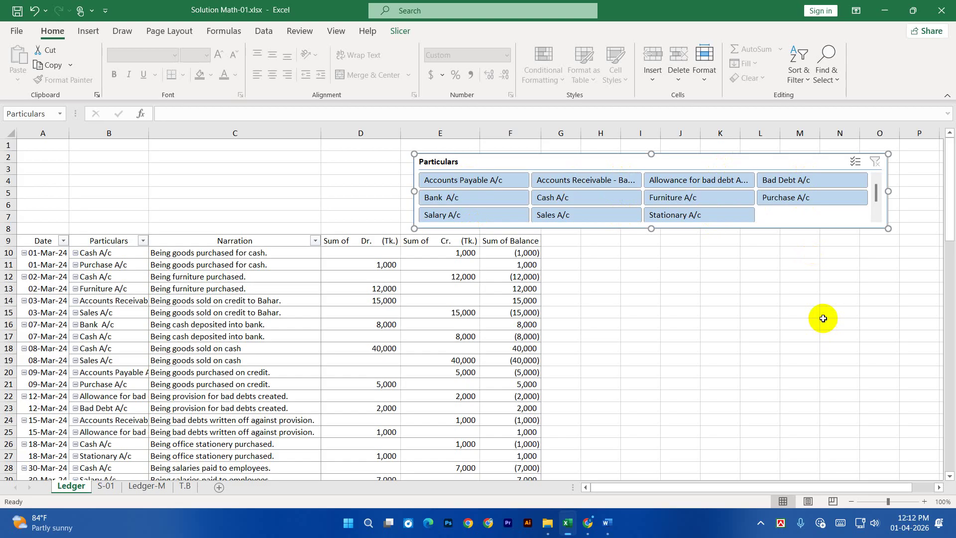
drag(705, 156, 792, 155)
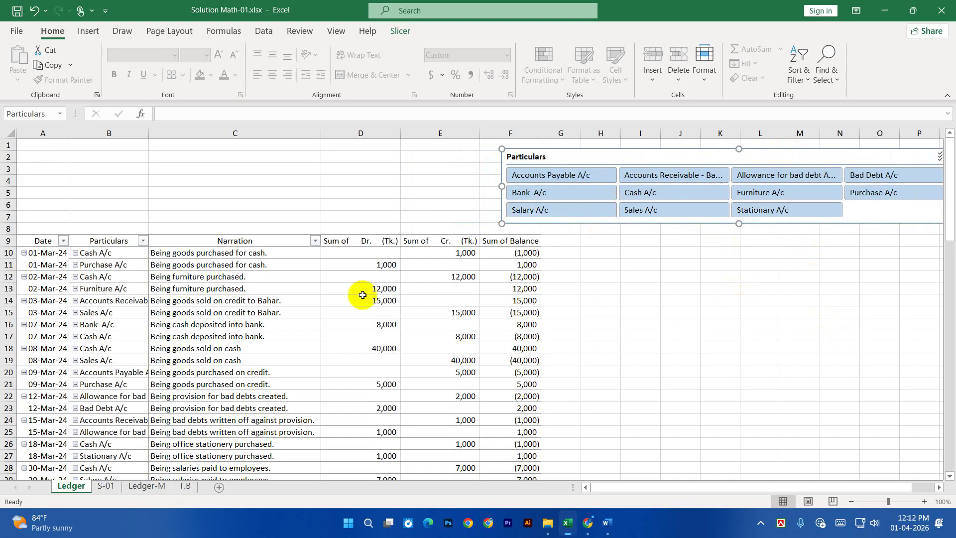
Step: Add two blank rows, 25 and 26, to the end of the journal table on the S-01 sheet
click(112, 489)
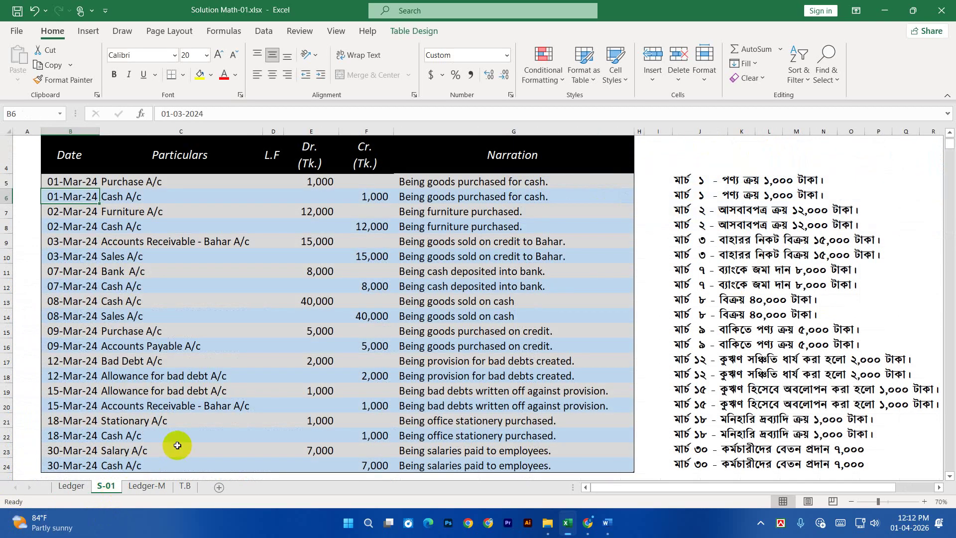
scroll(169, 438, down, 1)
click(79, 398)
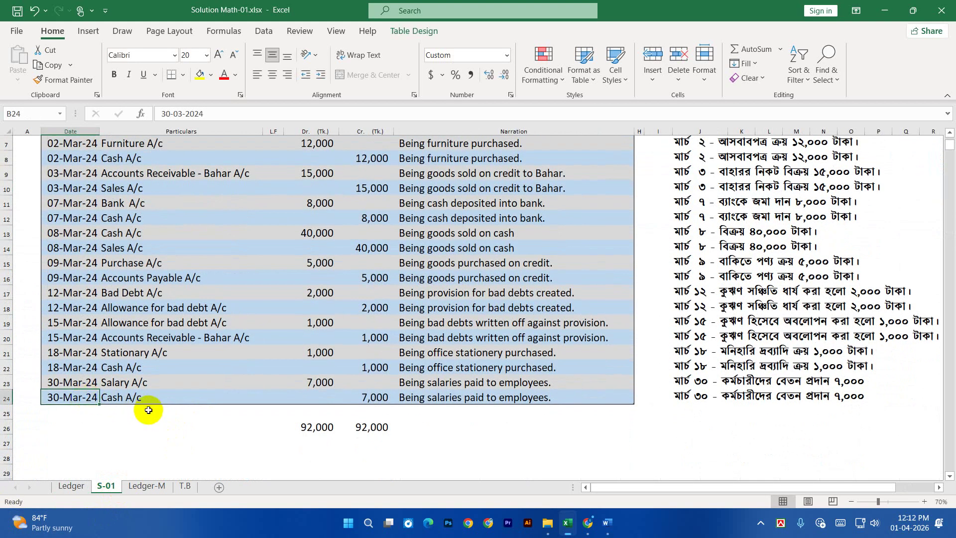
key(Tab)
key(Tab)
key(Tab)
key(Tab)
key(Tab)
key(Tab)
key(Tab)
key(Tab)
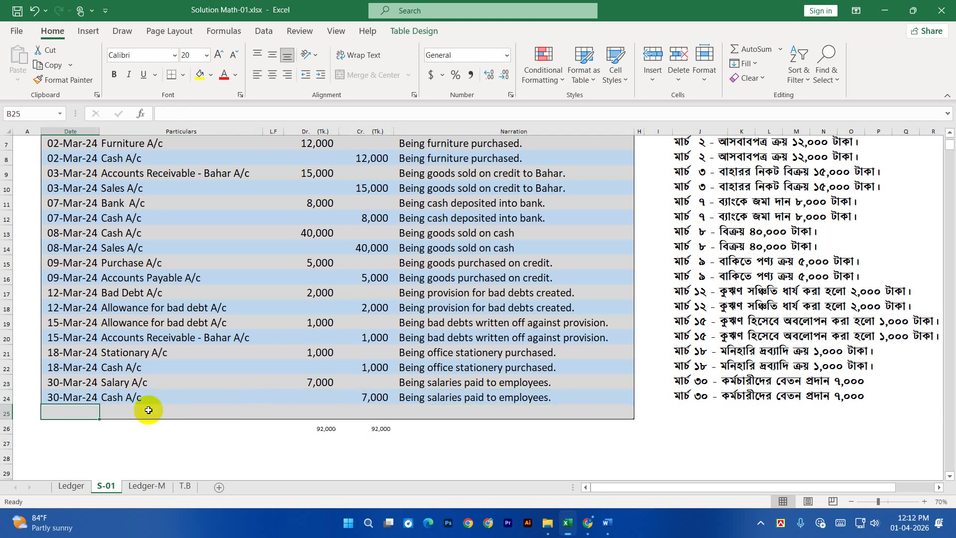
key(Tab)
key(Tab)
key(Tab)
key(Tab)
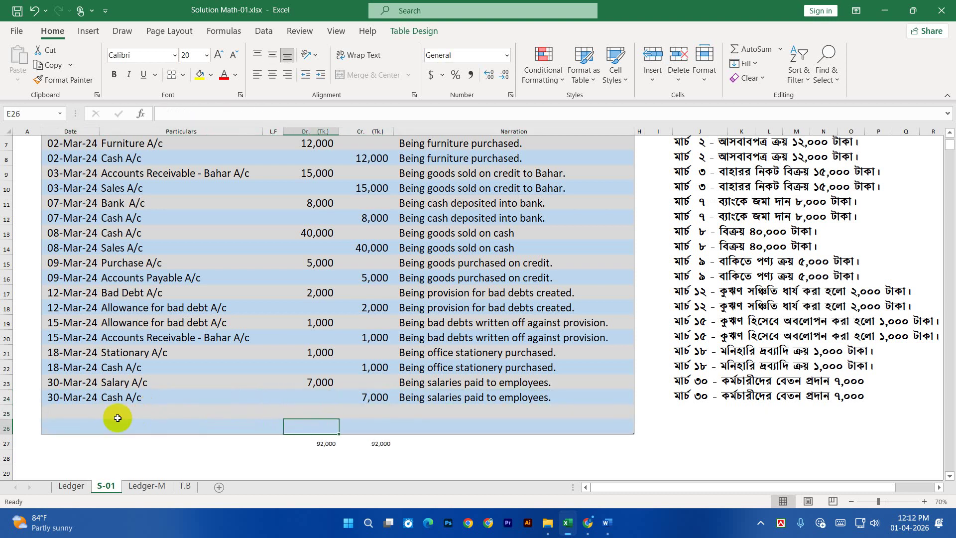
Step: Fill the Date cells of new journal rows 25 and 26 with 01-04-2024, based on the date in the row above
click(88, 415)
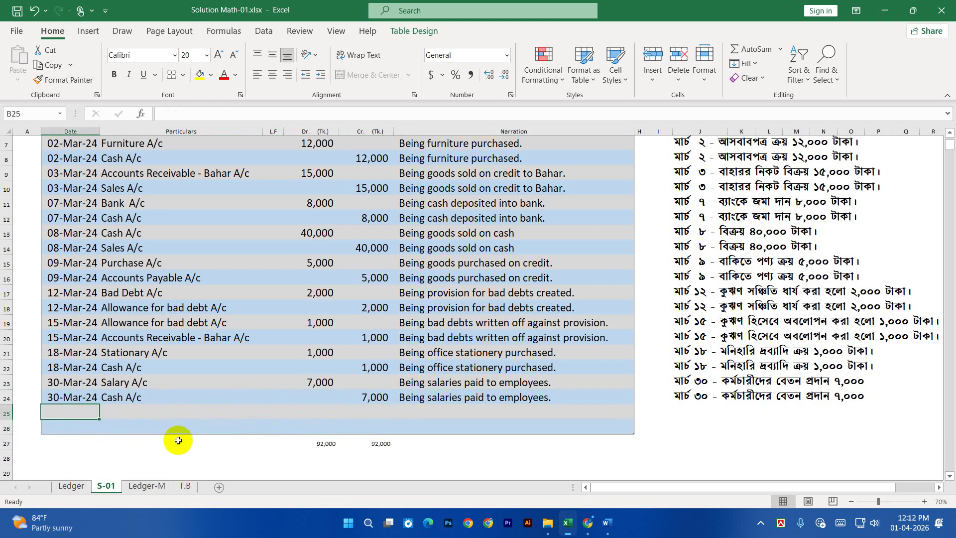
key(ctrl+d)
double_click(64, 413)
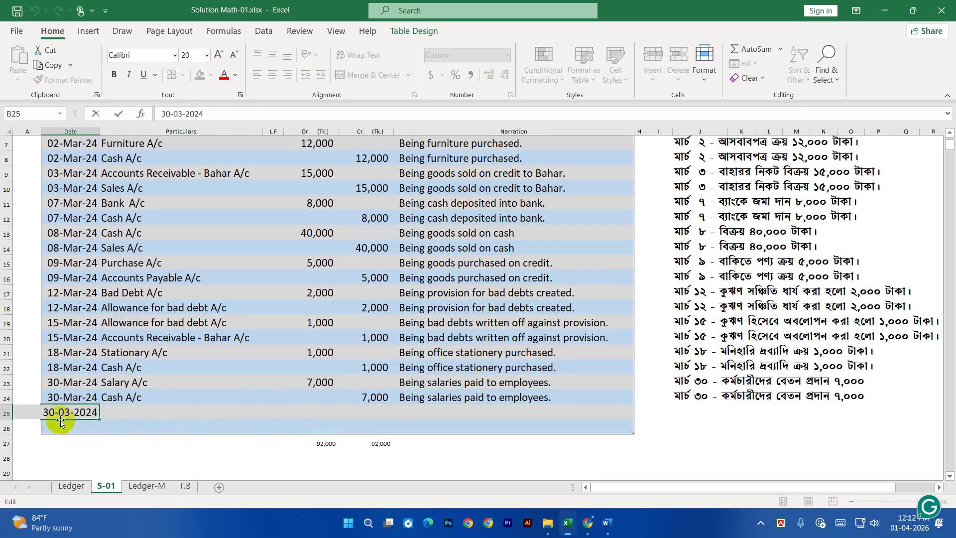
click(66, 415)
key(BackSpace)
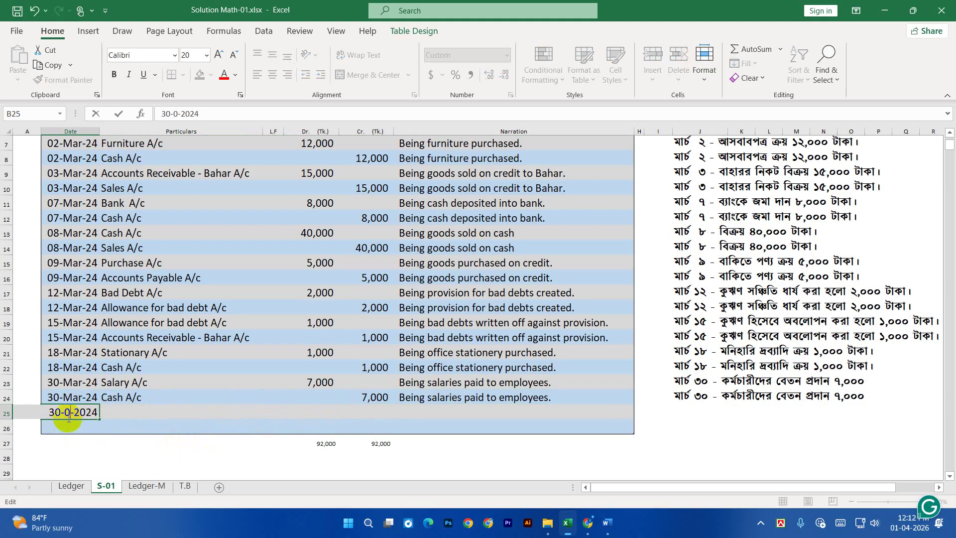
text(4)
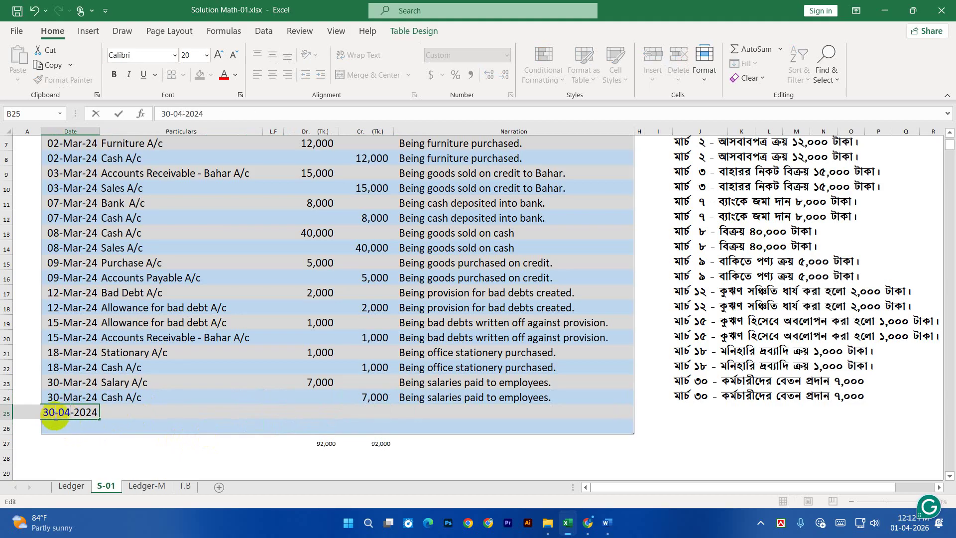
click(55, 414)
key(BackSpace)
key(BackSpace)
text(01)
key(Return)
key(ctrl+d)
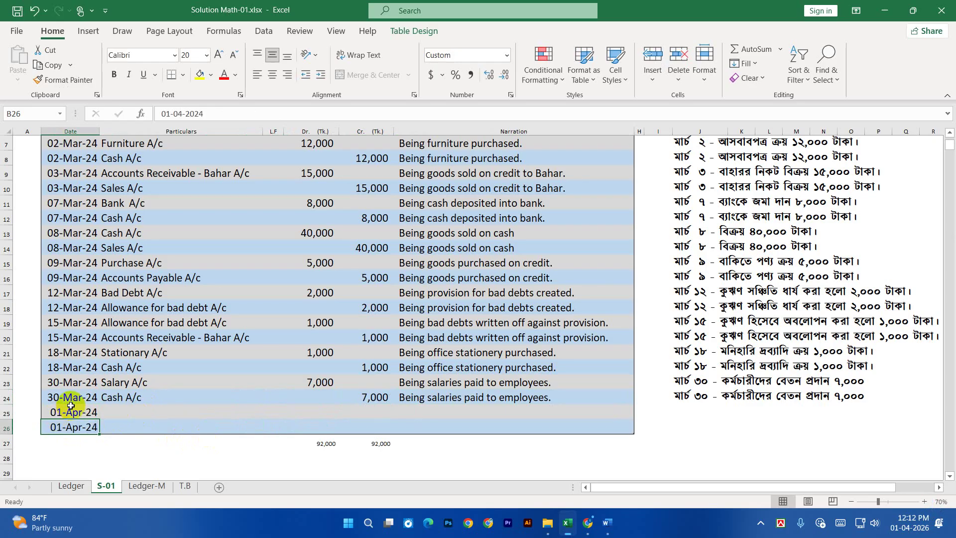
Step: Enter Advertising in row 25 and Cash A/c in row 26 of the Particulars column
click(138, 412)
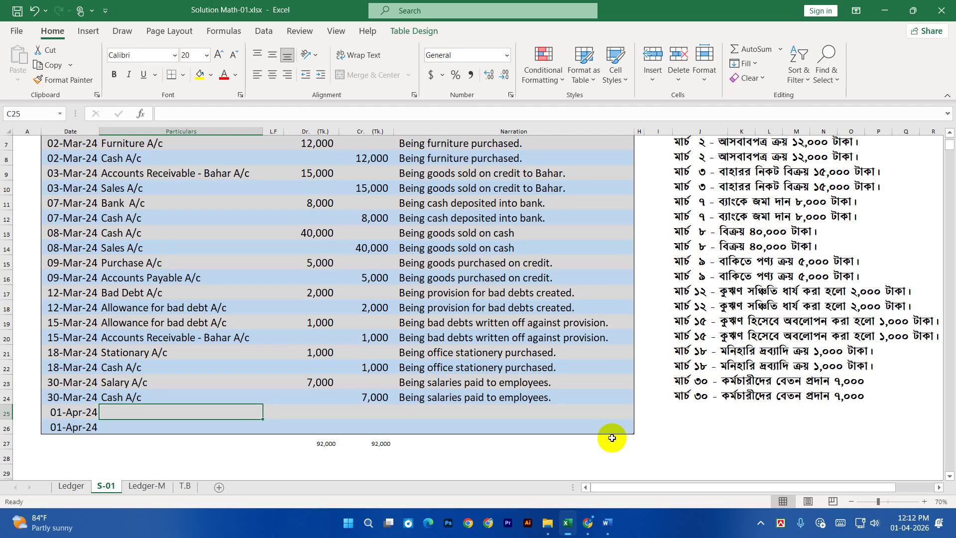
text(Adverti)
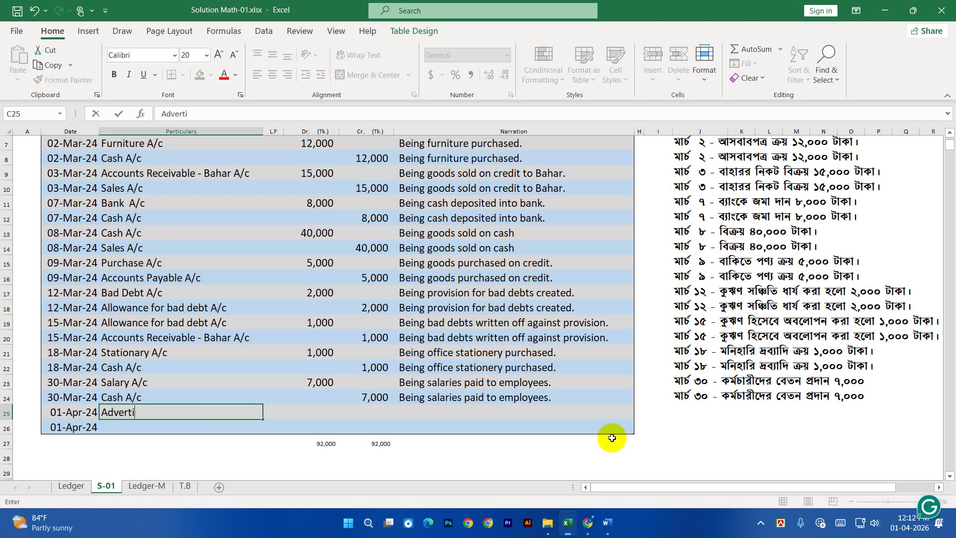
text(sing)
key(Return)
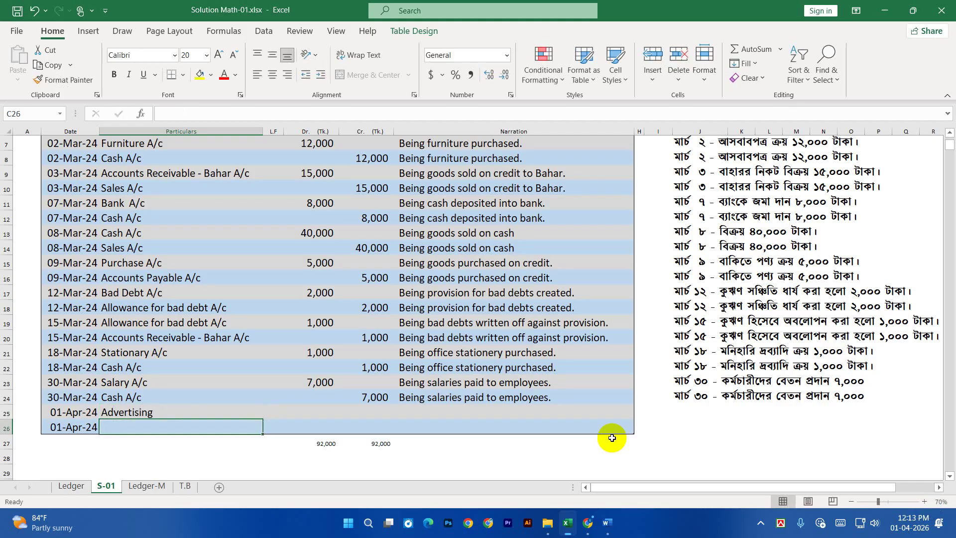
text(Cash A/c)
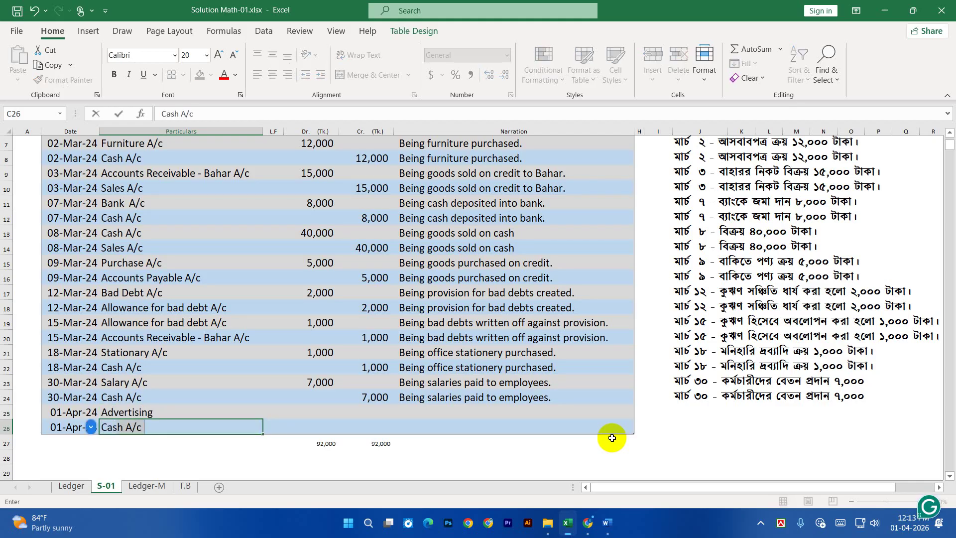
key(Tab)
Step: Enter a 500 debit for Advertising and a 500 credit for Cash A/c, and check both column totals in row 27
click(315, 412)
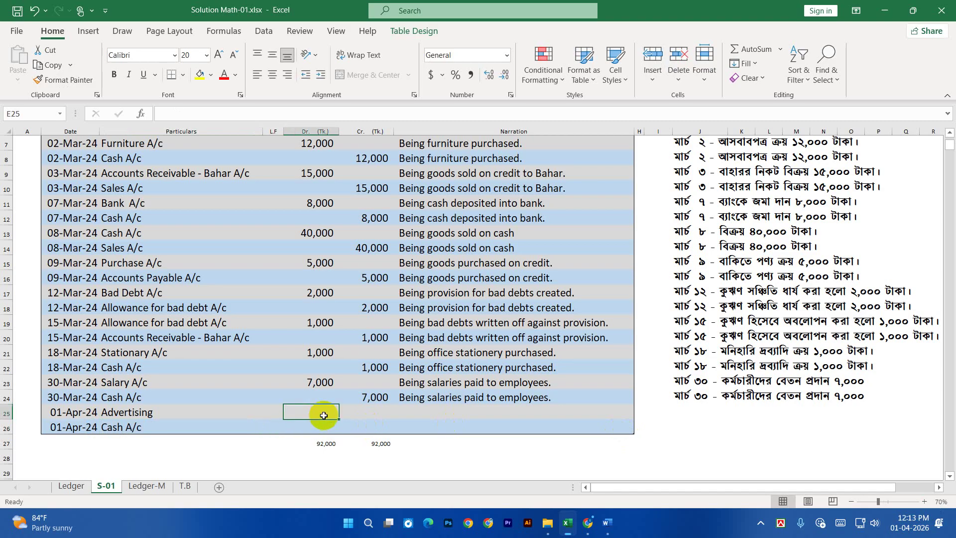
text(500)
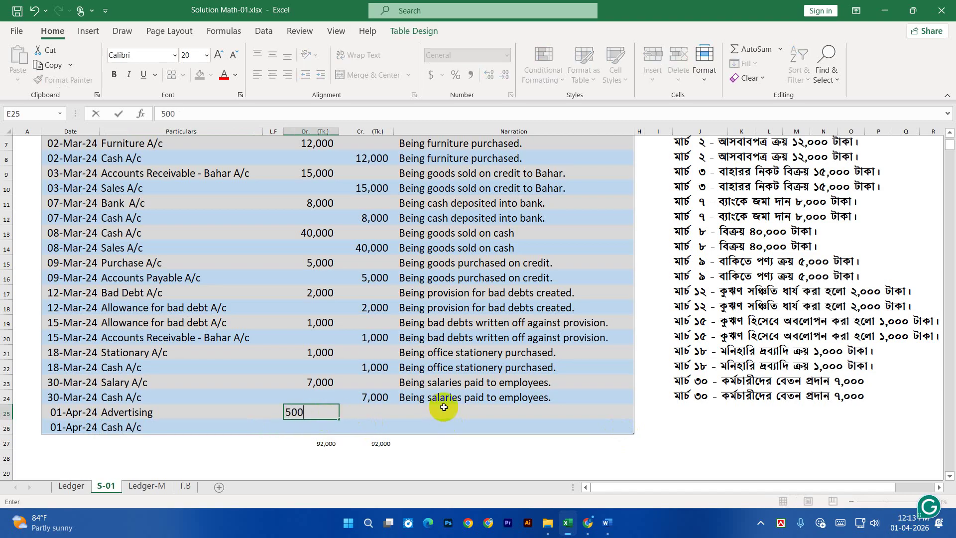
key(Return)
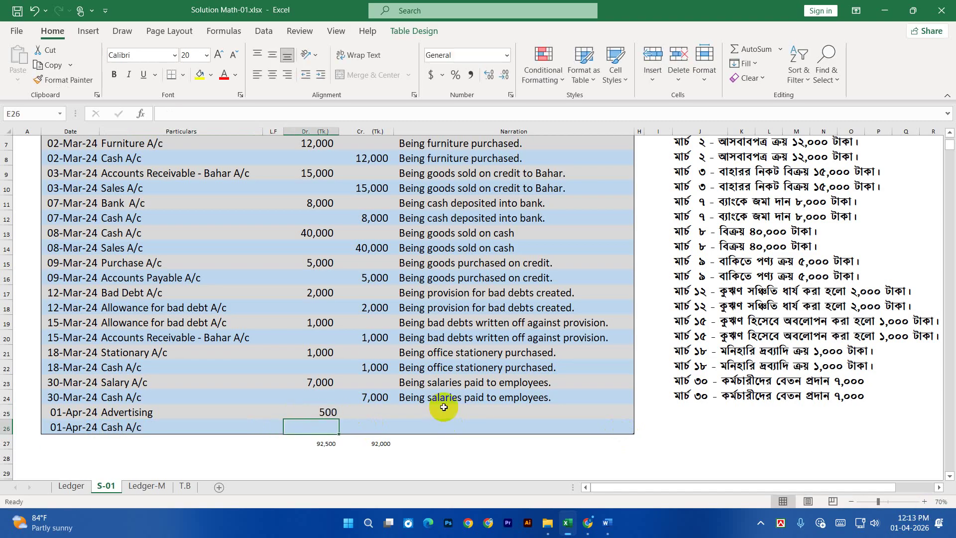
click(386, 427)
text(500)
key(Return)
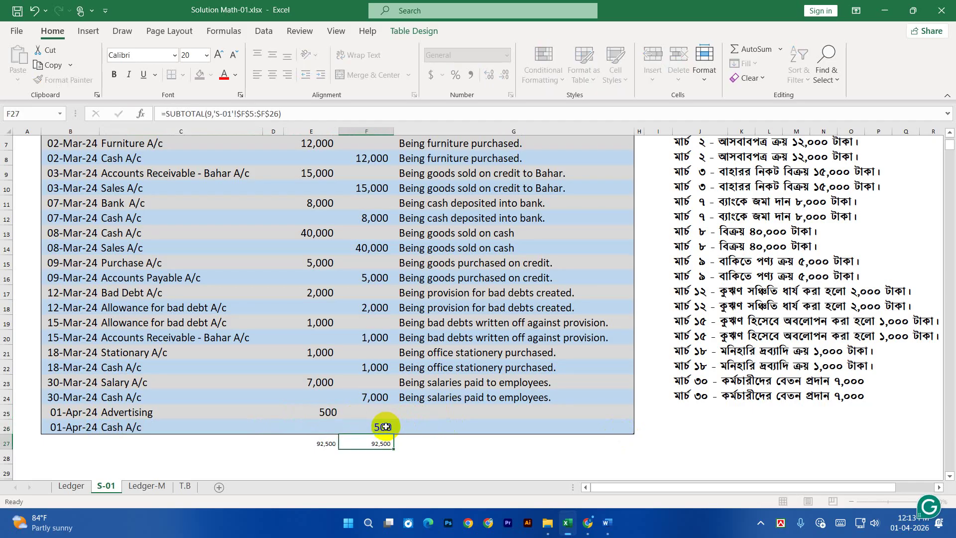
drag(325, 443, 380, 444)
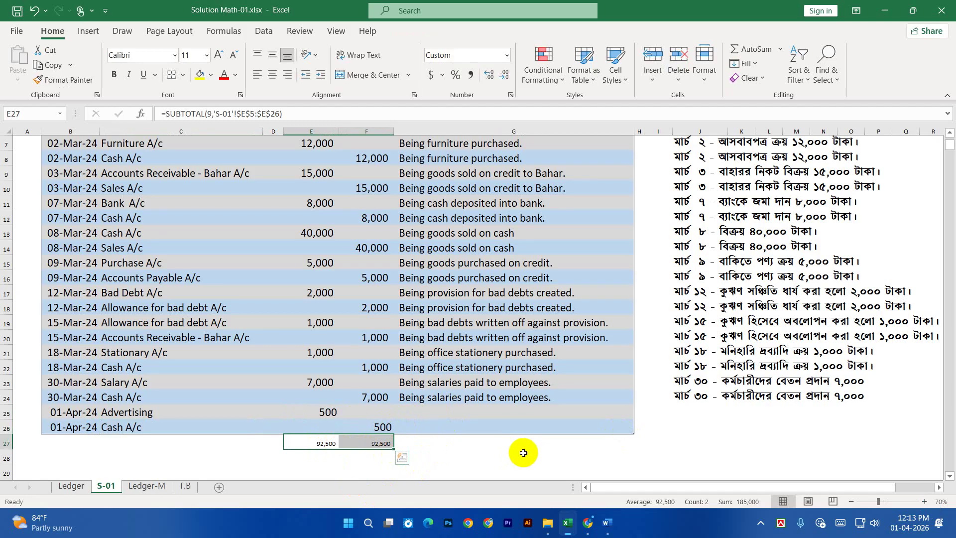
click(540, 455)
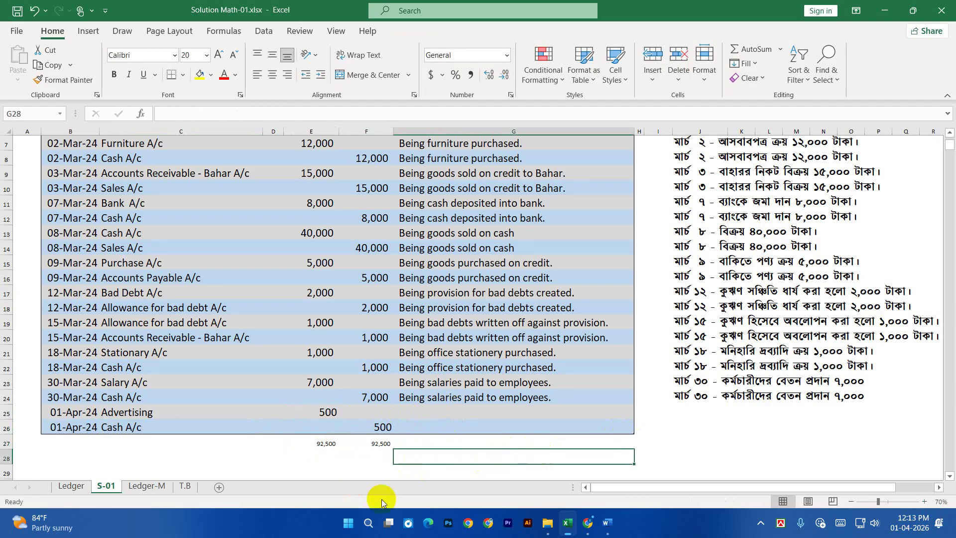
Step: Refresh the PivotTable on the Ledger sheet to include the 01-Apr-24 entries, and check its last rows and Grand Total
click(72, 487)
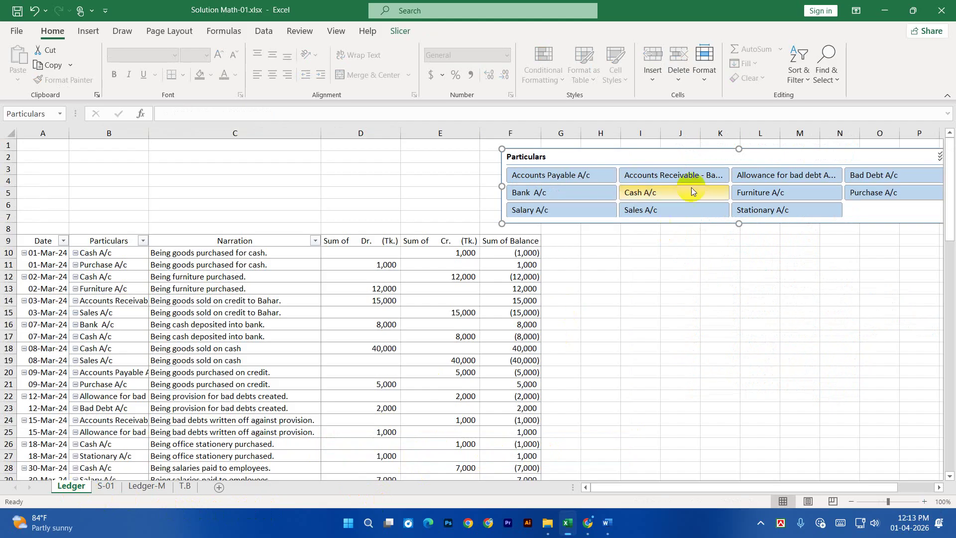
scroll(435, 227, down, 1)
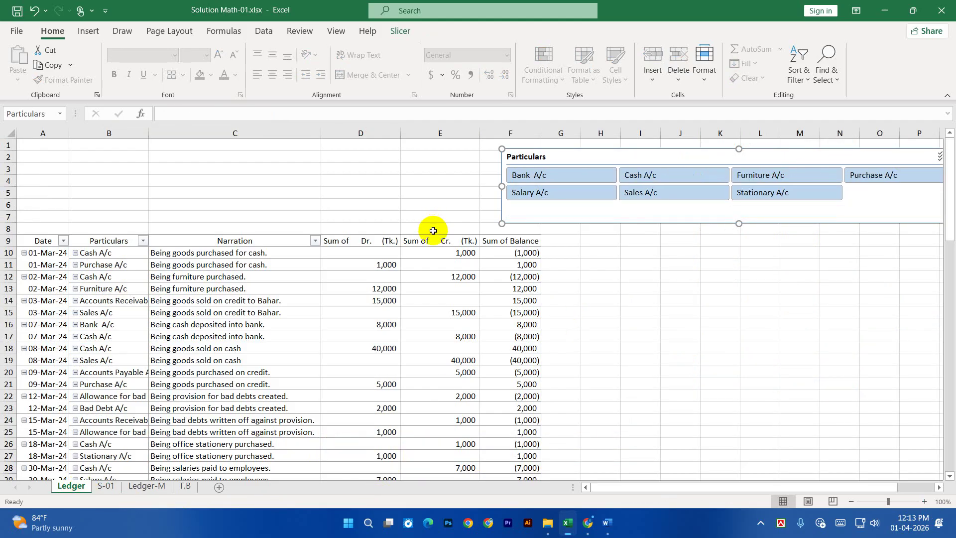
click(591, 360)
scroll(414, 357, down, 3)
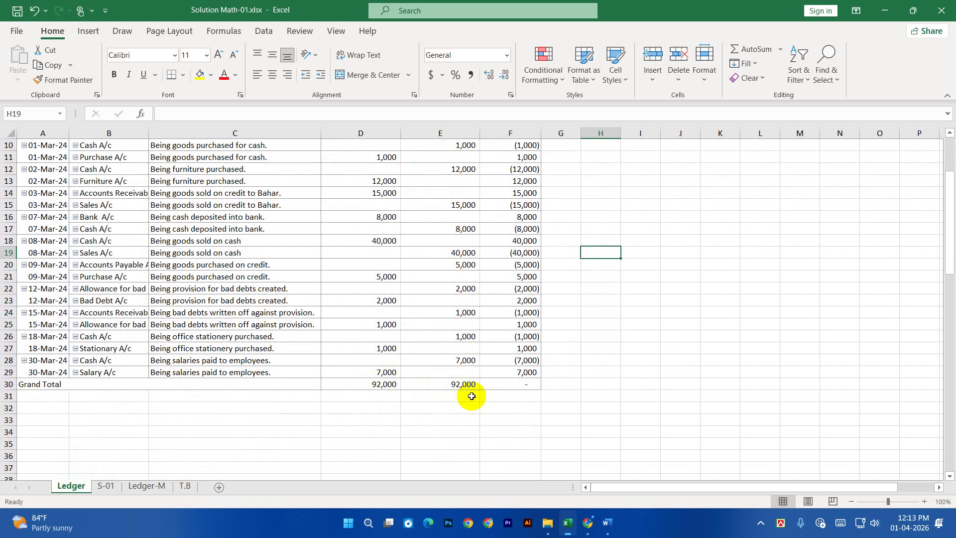
click(127, 208)
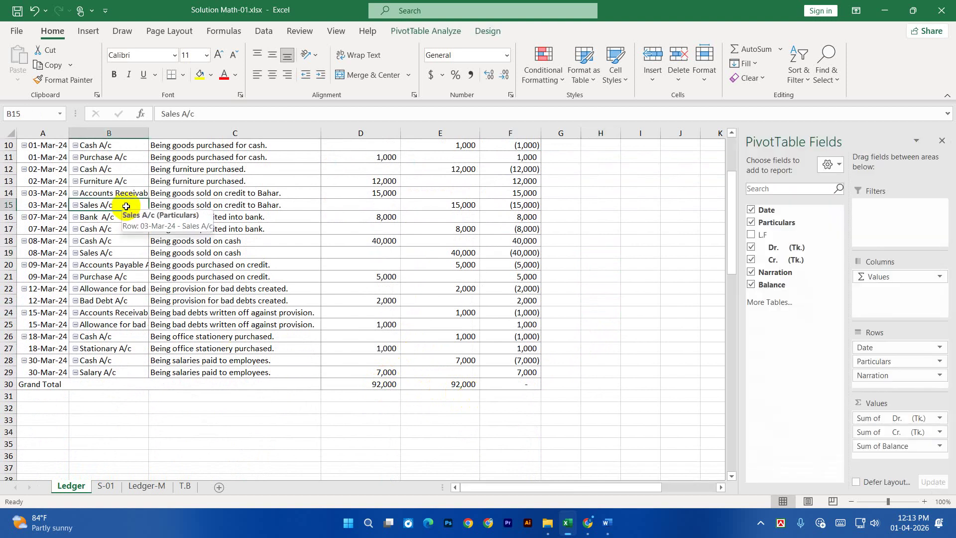
right_click(126, 209)
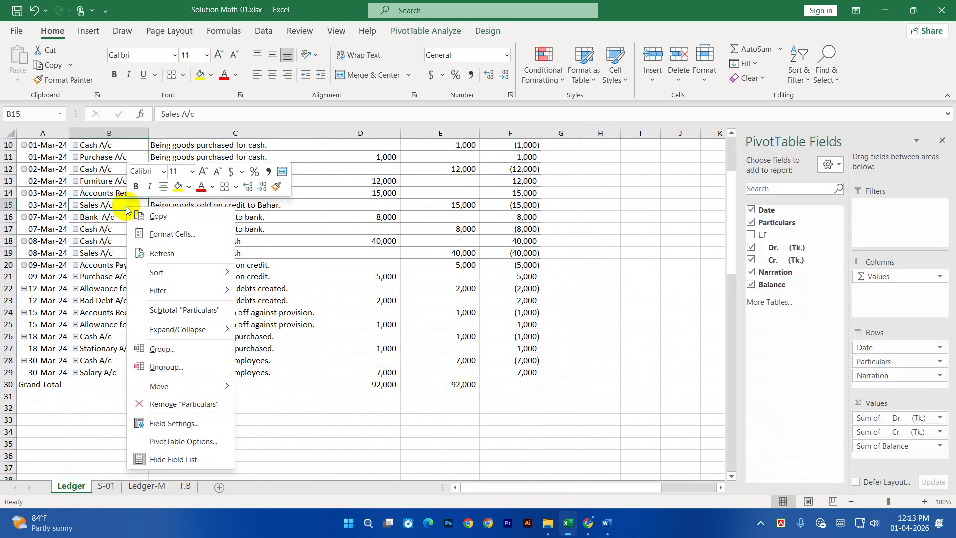
click(161, 254)
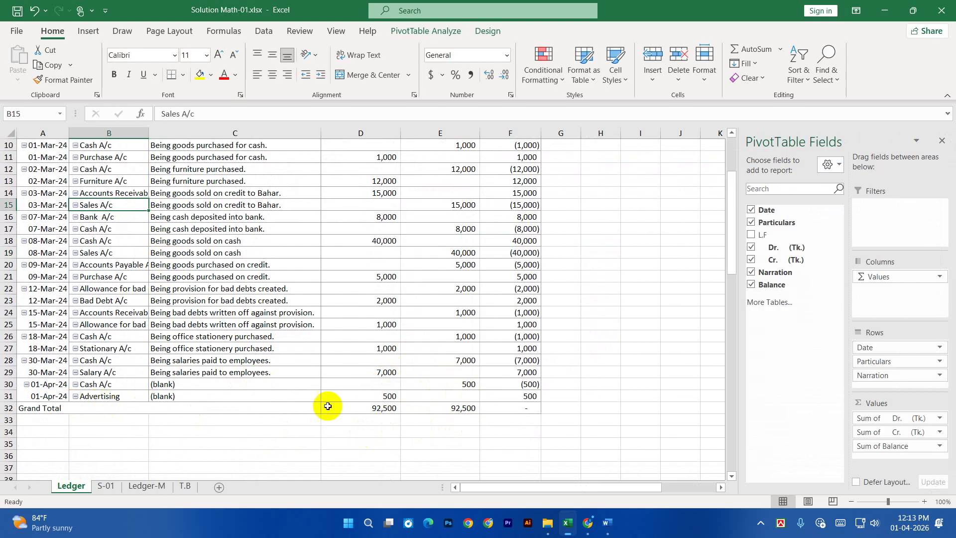
mouse_move(398, 408)
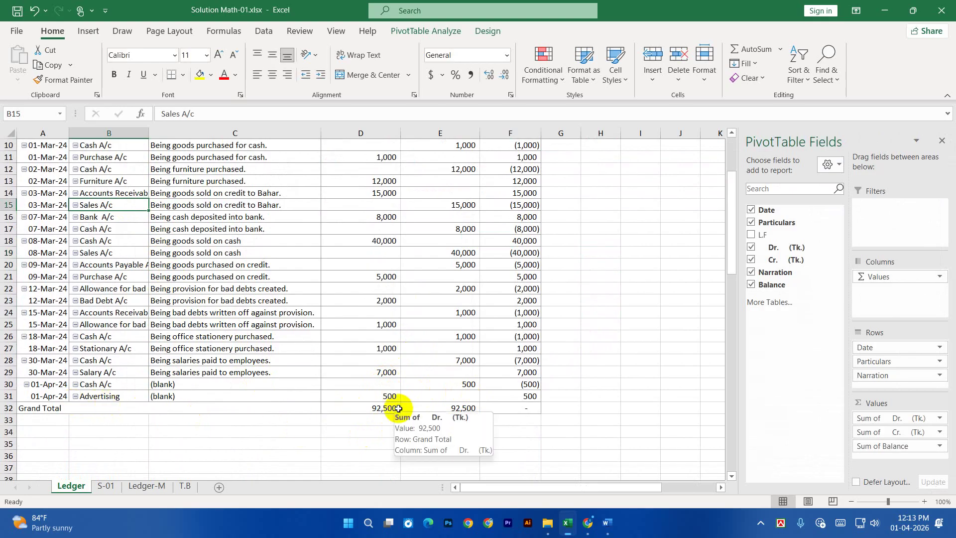
mouse_move(361, 401)
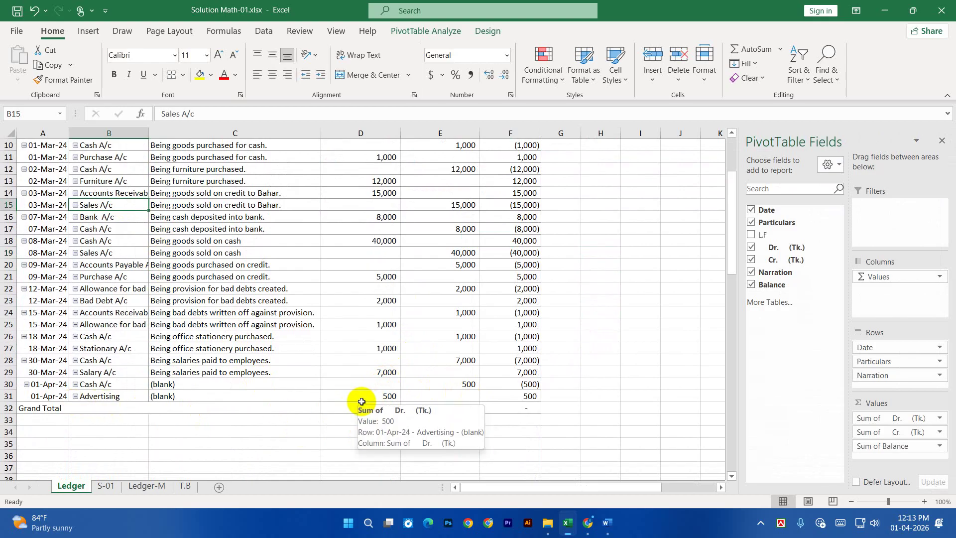
Step: Enlarge the Particulars slicer until every account name fits without scrolling, and move it beside the PivotTable, starting around cell J4
scroll(361, 401, up, 3)
drag(619, 487, 674, 485)
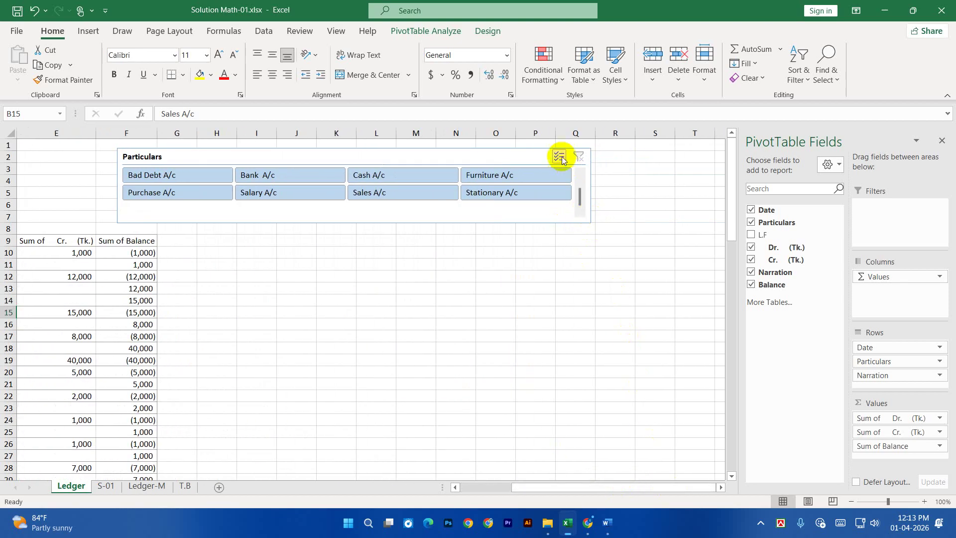
click(580, 219)
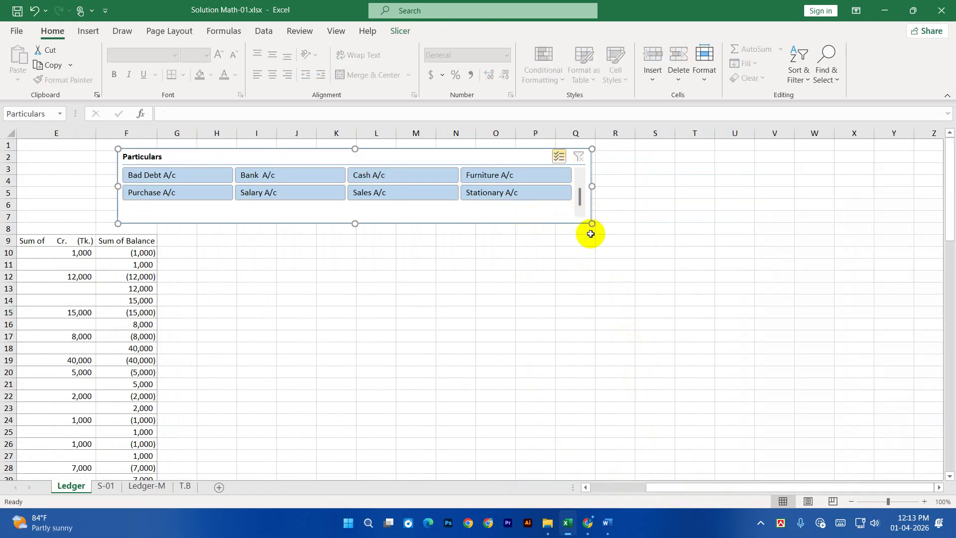
drag(592, 224, 727, 279)
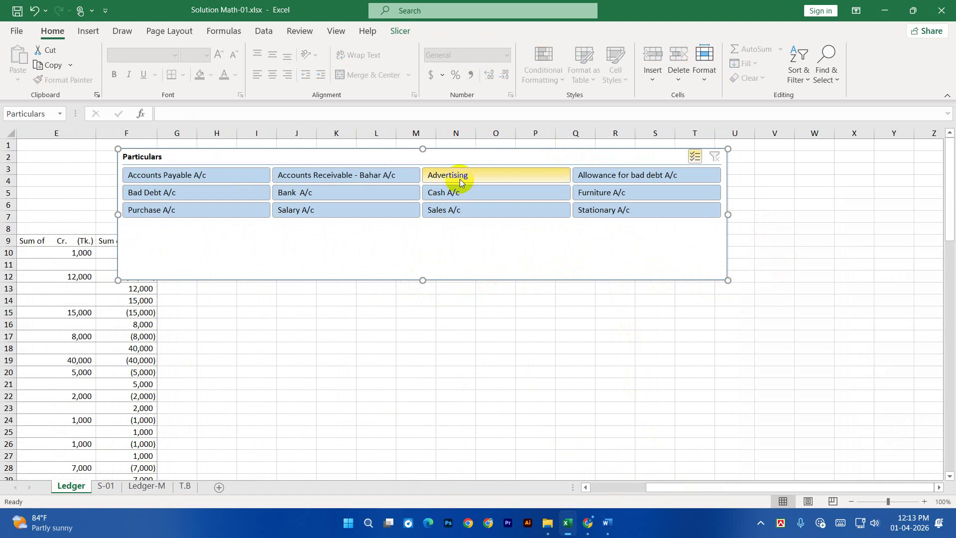
drag(202, 157, 363, 184)
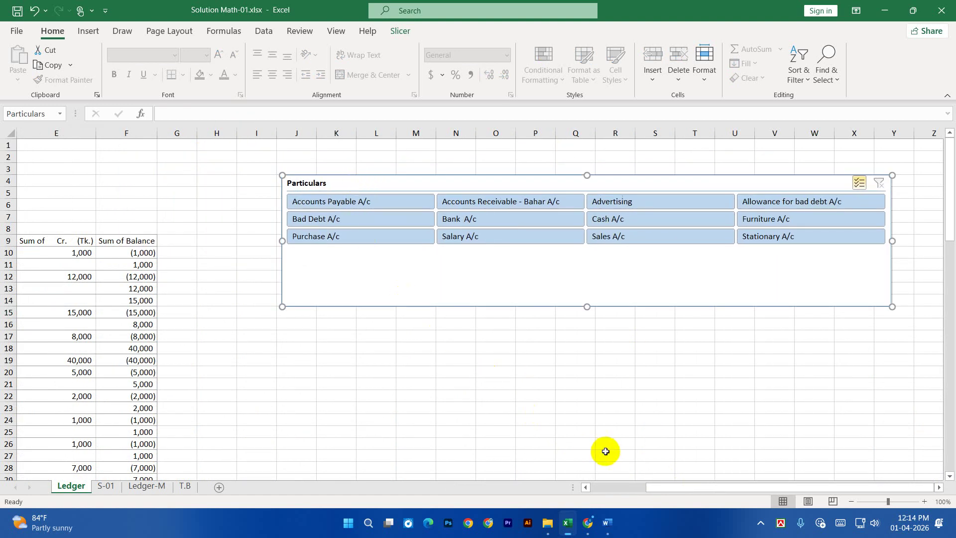
Step: Compare the PivotTable ledger with the journal on S-01 and the manual ledgers on Ledger-M, and return to the Ledger sheet
drag(655, 487, 601, 495)
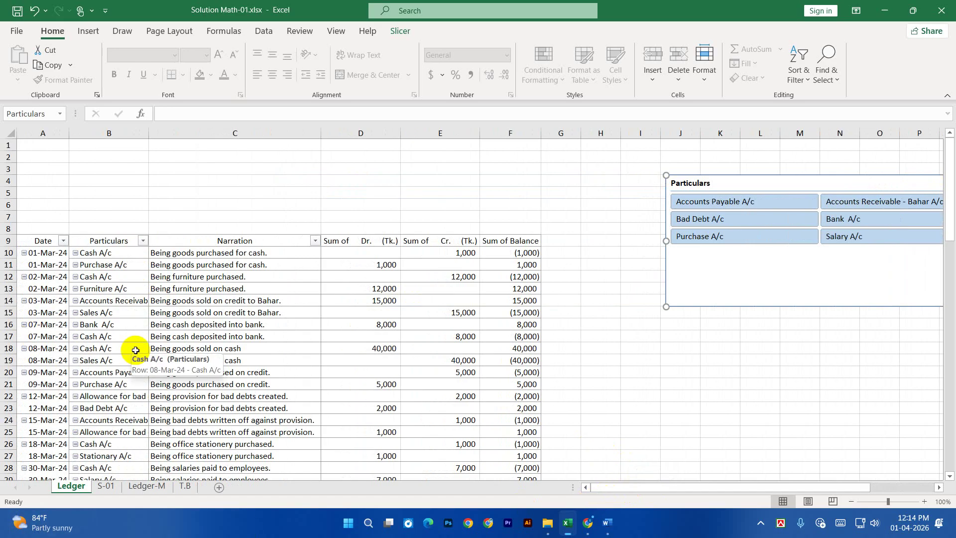
click(105, 486)
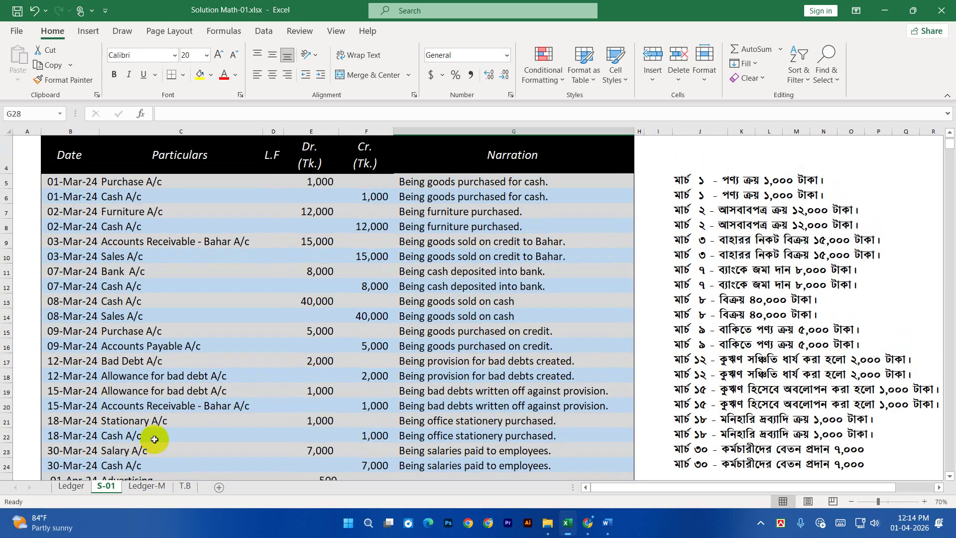
click(72, 486)
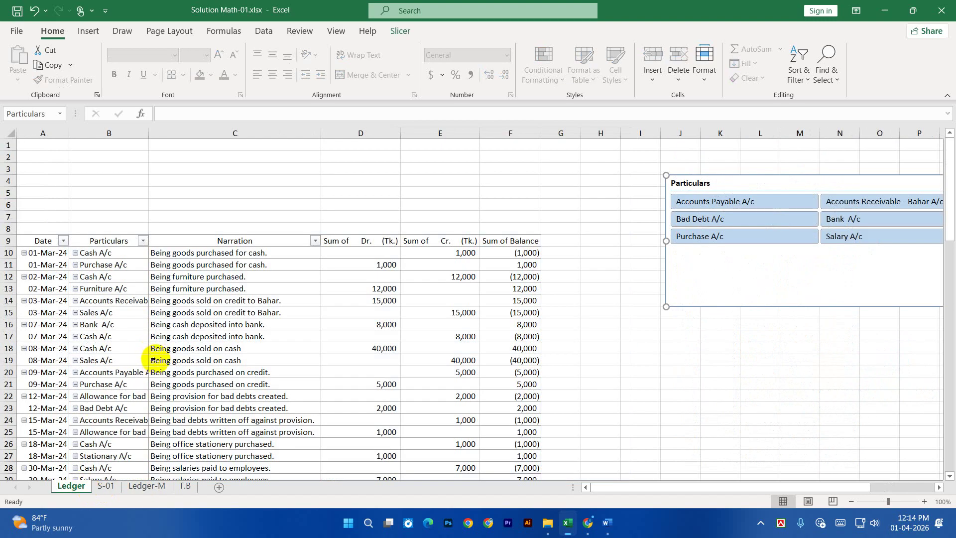
click(570, 312)
scroll(593, 361, down, 1)
scroll(592, 361, down, 1)
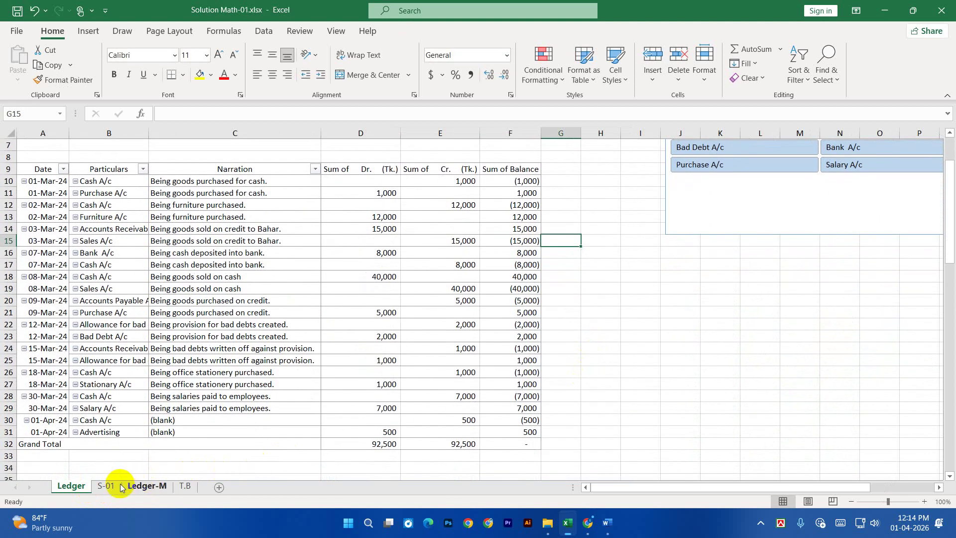
click(139, 492)
scroll(279, 445, up, 15)
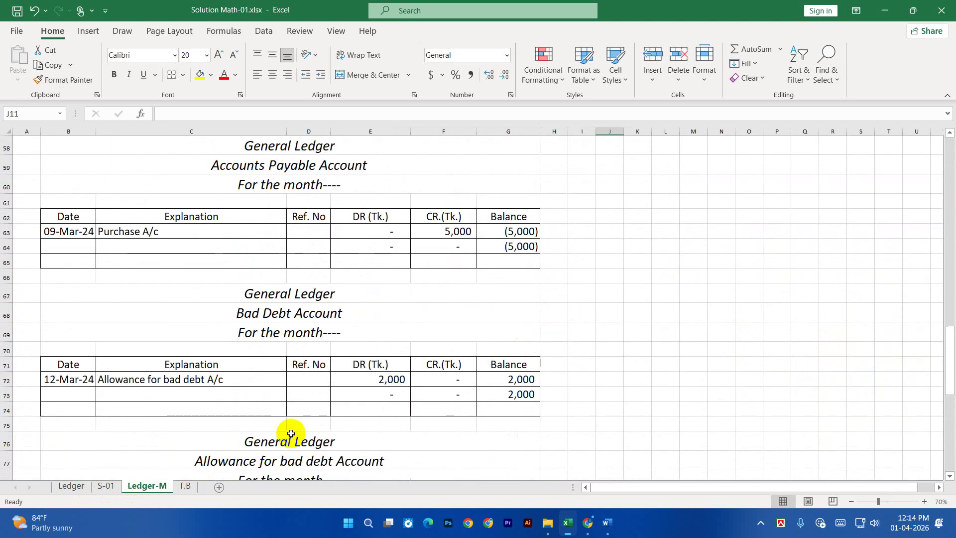
click(71, 486)
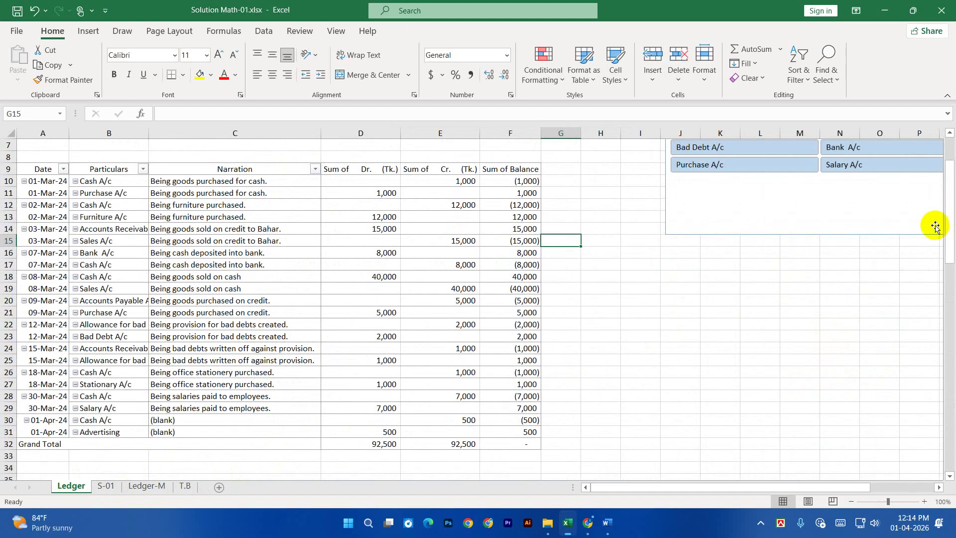
Step: Move the Particulars slicer closer to the PivotTable, exclude Cash A/c, and arrange the slicer's buttons in a single column
scroll(779, 219, up, 2)
drag(852, 291, 660, 285)
ctrl+click(802, 212)
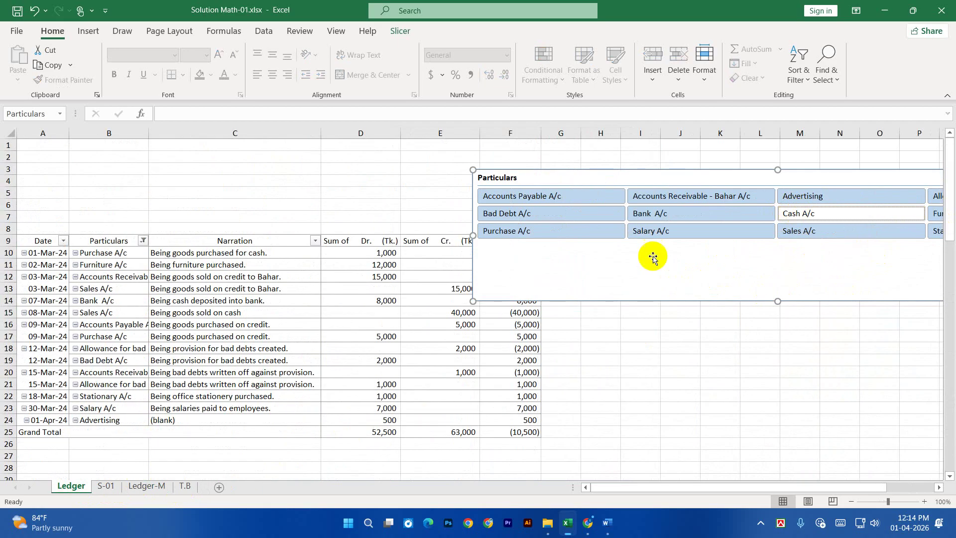
drag(468, 302, 575, 294)
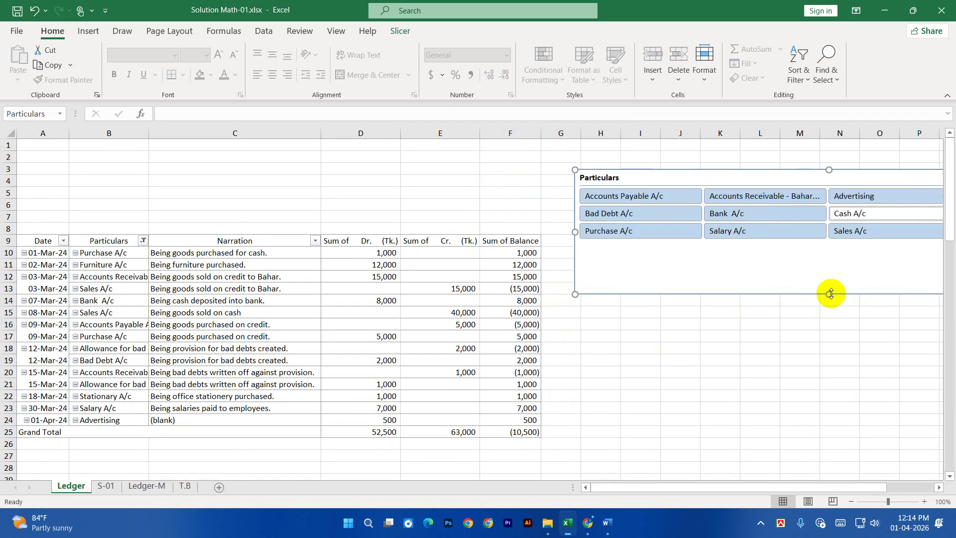
click(405, 30)
click(671, 53)
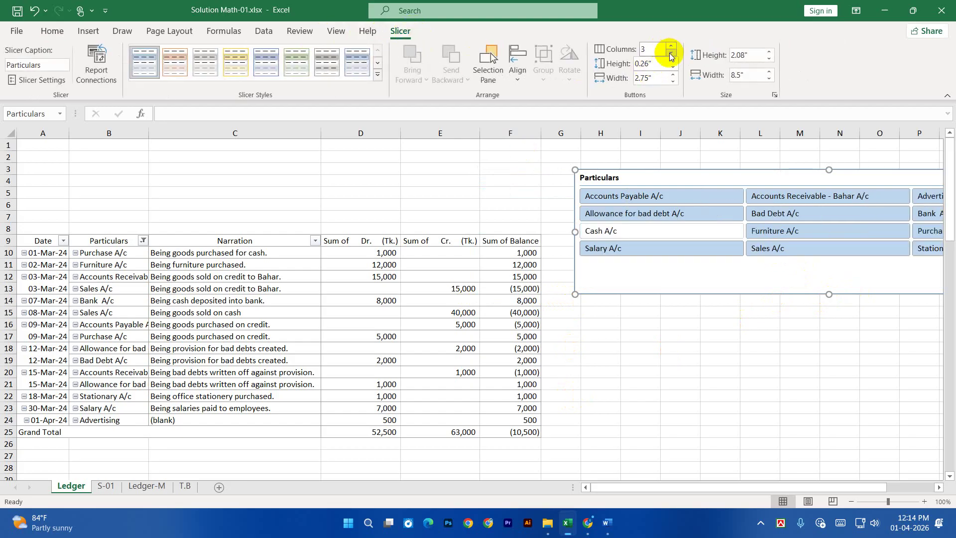
click(671, 54)
click(670, 53)
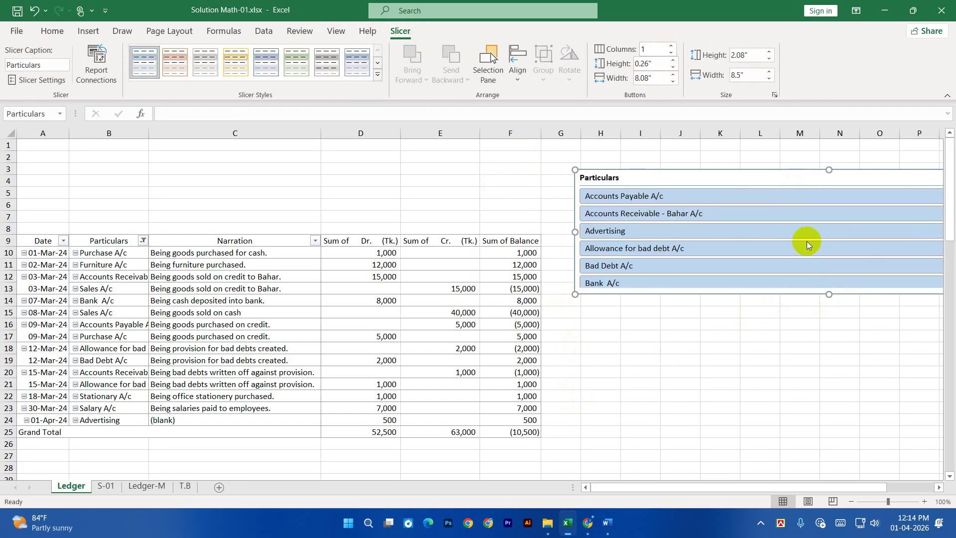
Step: Resize the Particulars slicer to about 2.88" wide and 4.13" high so every account fits, and place it beside the PivotTable
drag(668, 177, 524, 171)
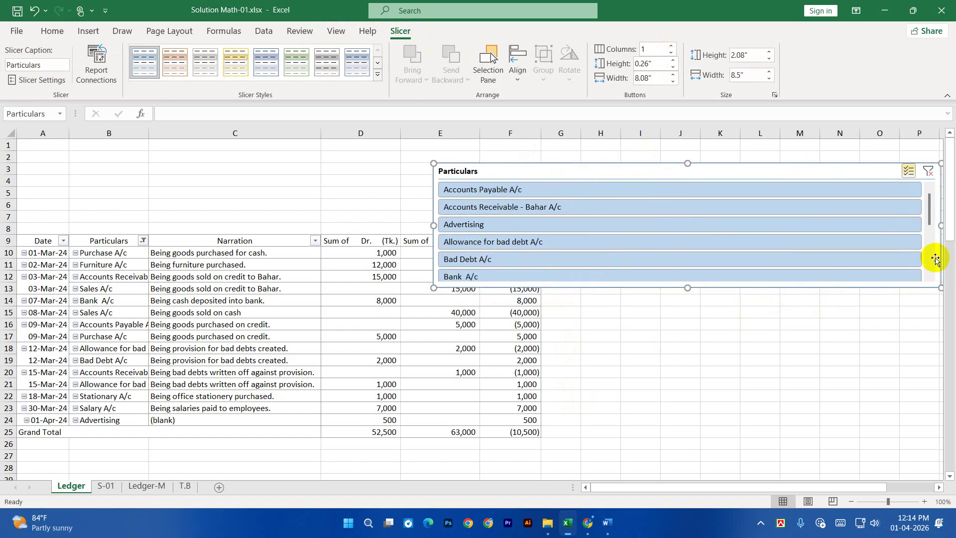
drag(941, 288, 553, 278)
drag(491, 172, 661, 172)
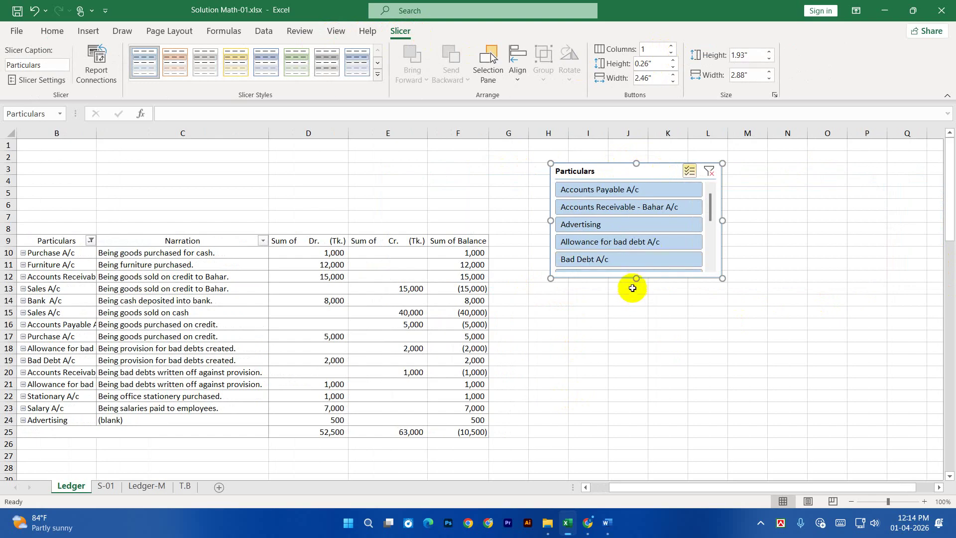
drag(637, 278, 642, 410)
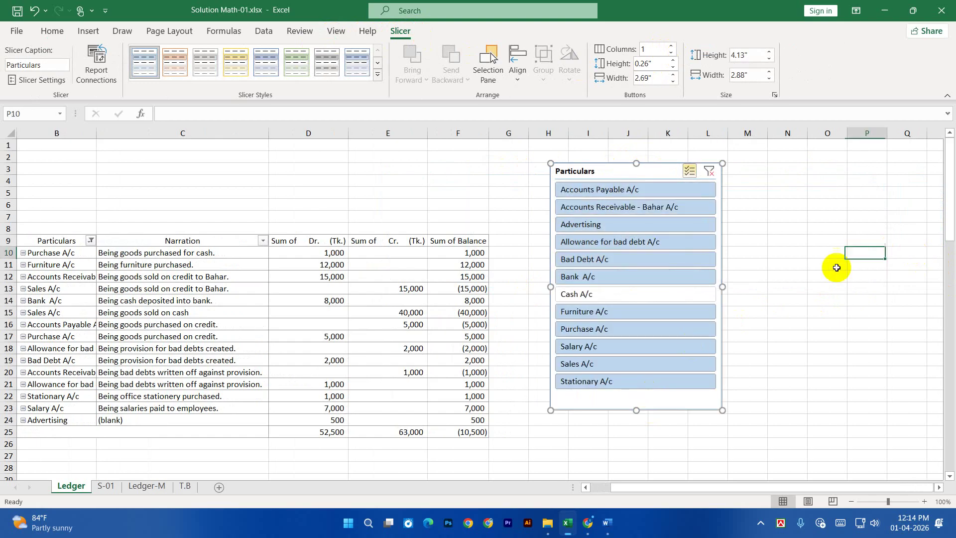
click(859, 252)
drag(634, 488, 628, 488)
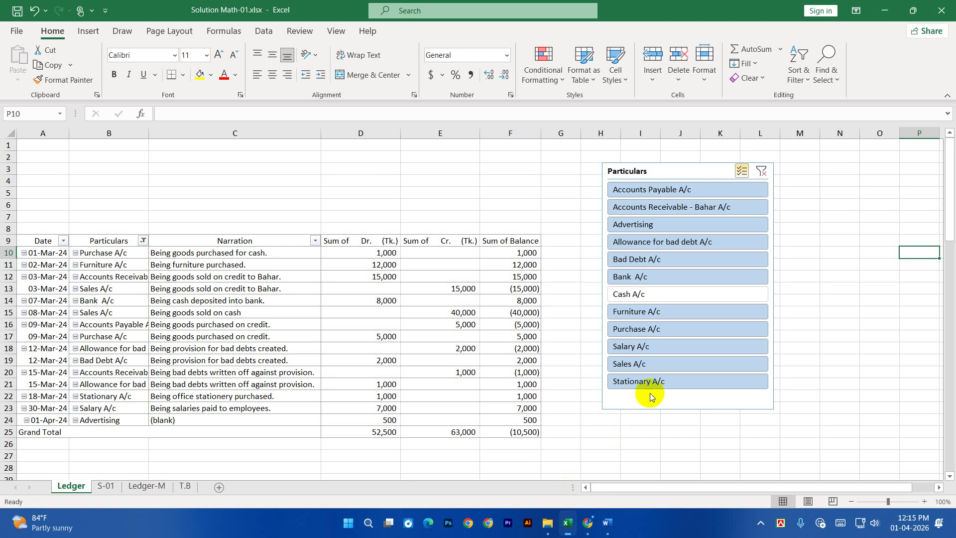
Step: Include and exclude Cash A/c again in the Particulars slicer, and try to refresh the PivotTable
click(629, 293)
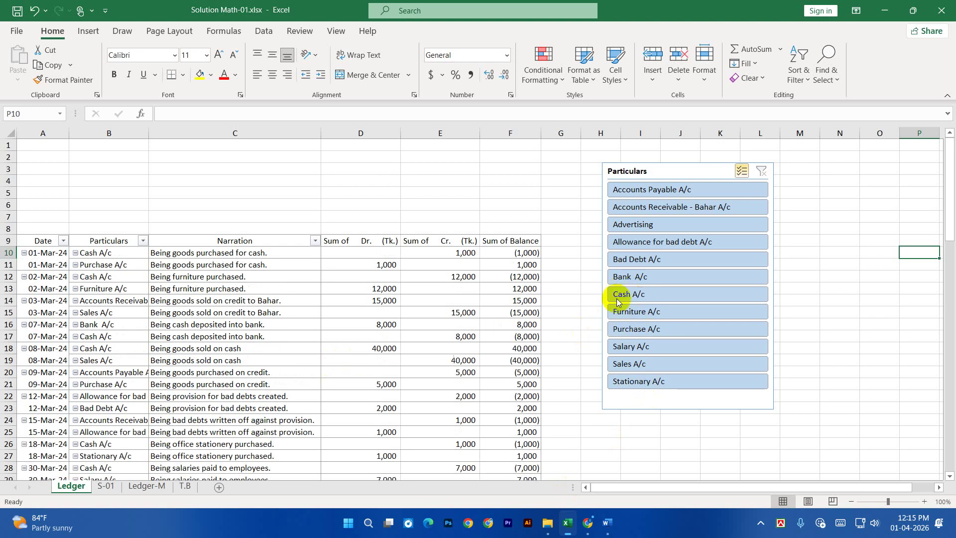
click(644, 295)
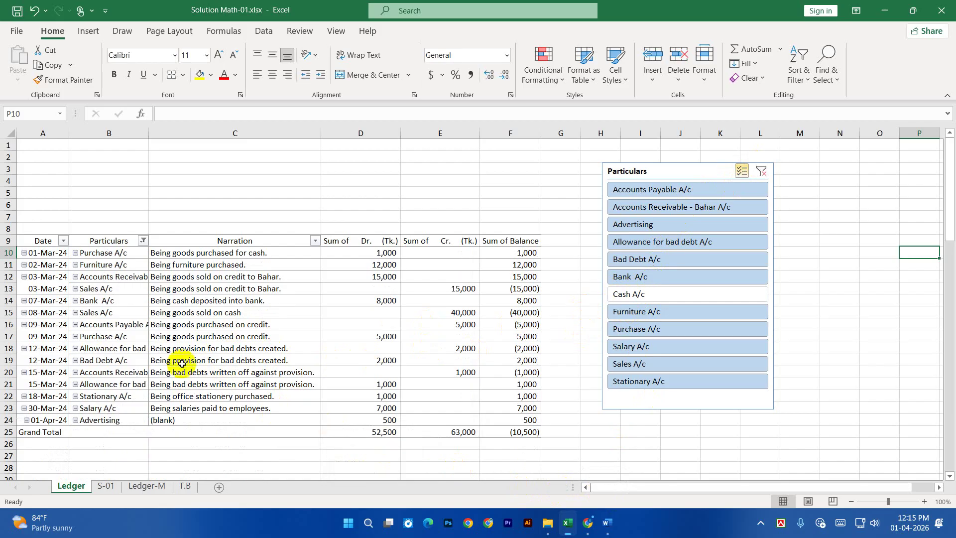
right_click(293, 176)
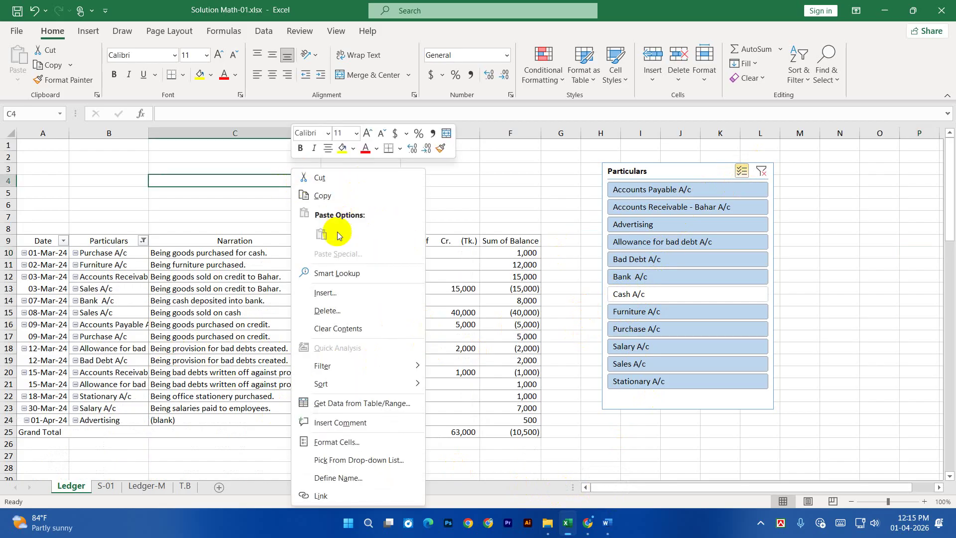
click(668, 438)
right_click(154, 289)
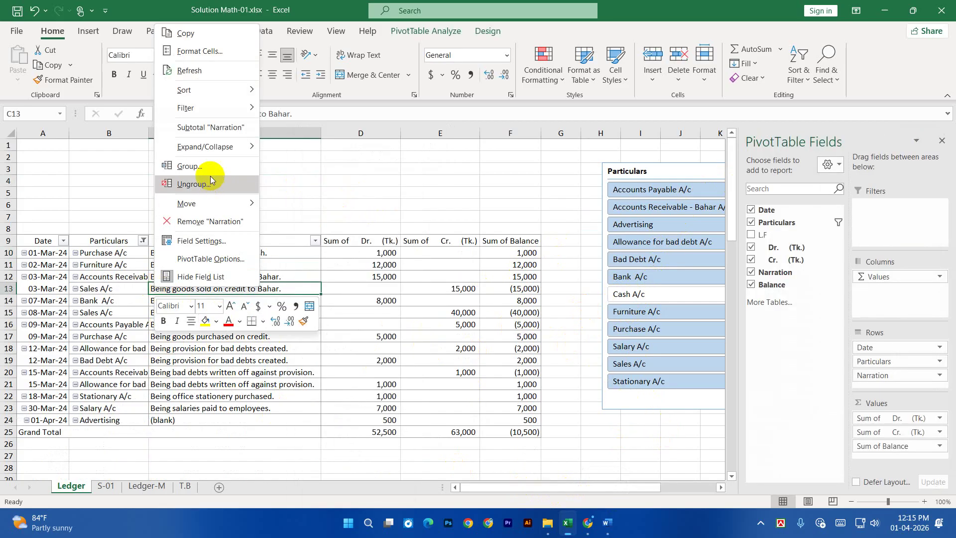
click(194, 80)
click(299, 300)
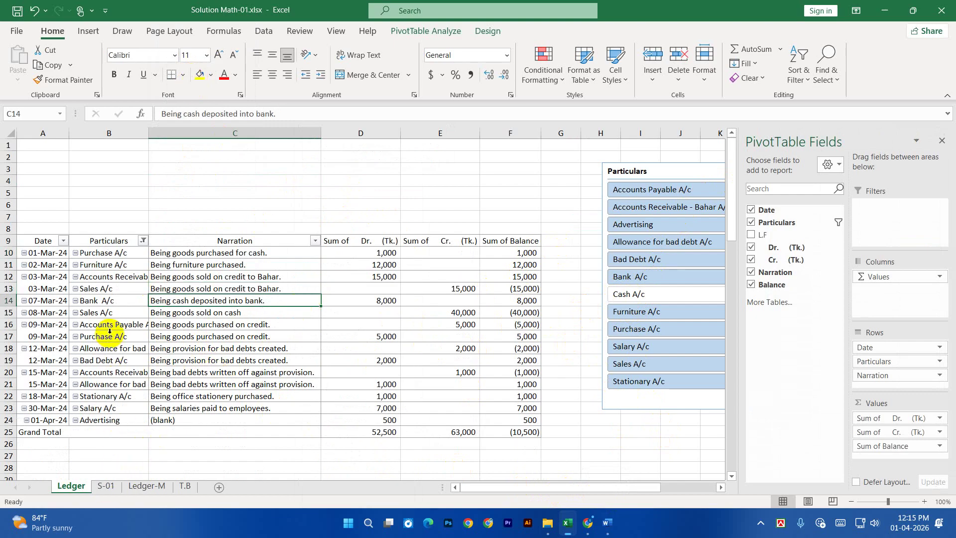
Step: Widen column B until the full account names fit with room to spare, and keep the Particulars slicer clear of the PivotTable
drag(149, 133, 196, 144)
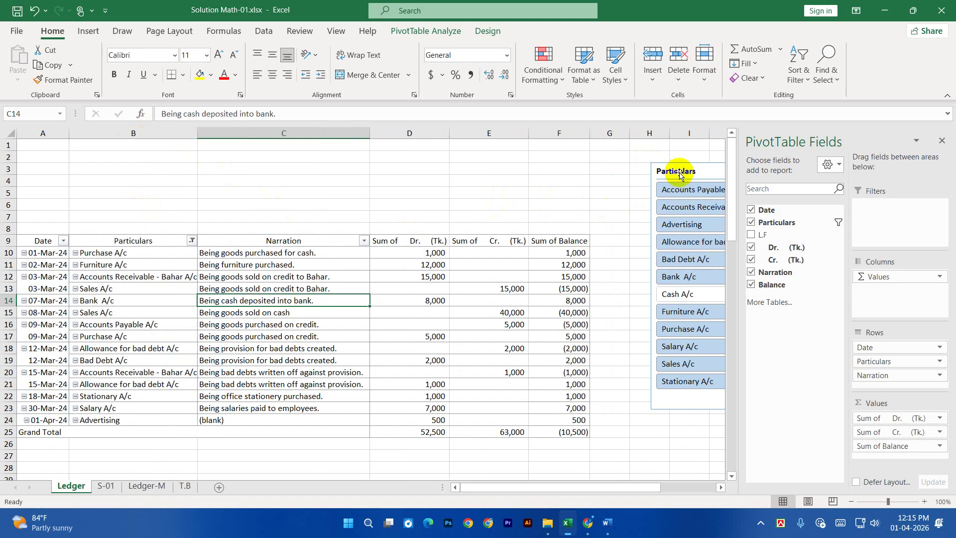
drag(686, 171, 453, 165)
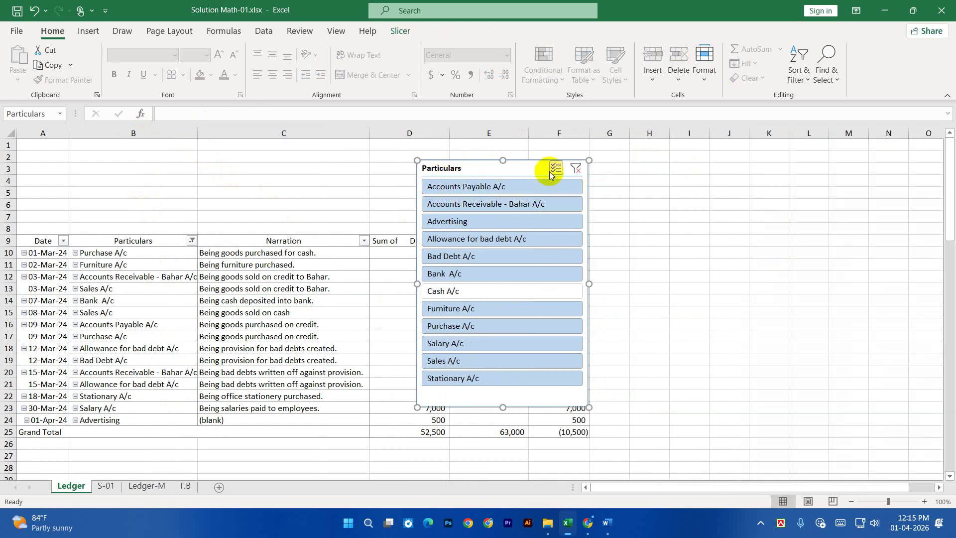
click(575, 170)
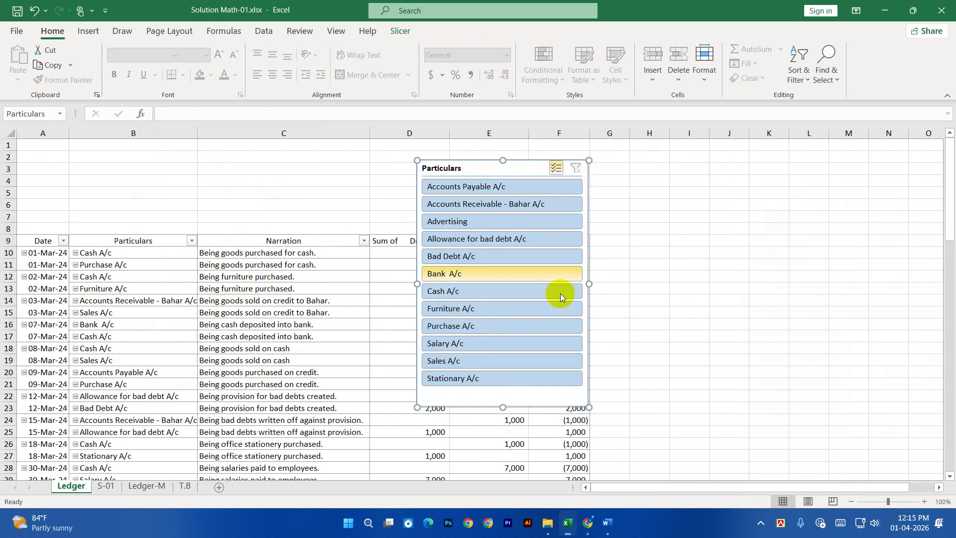
click(454, 291)
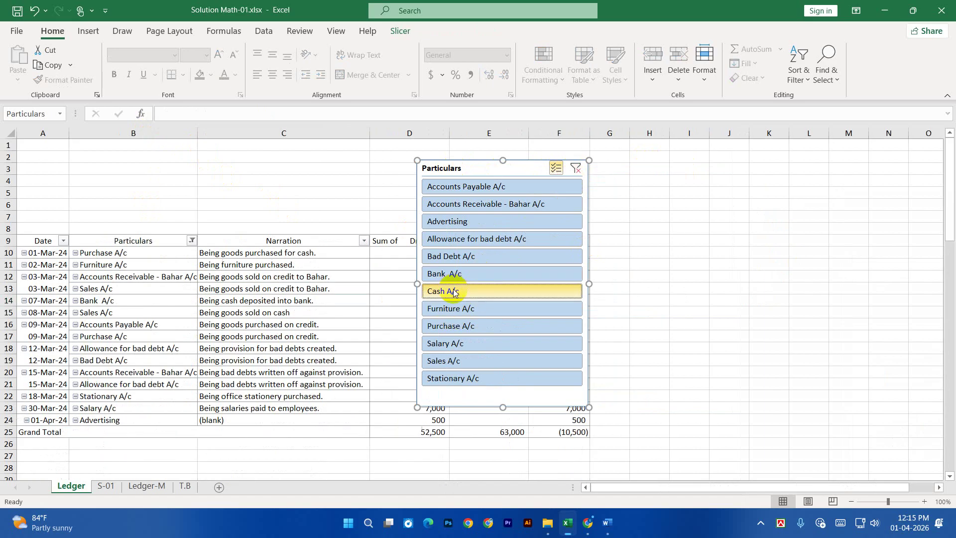
drag(518, 171, 725, 173)
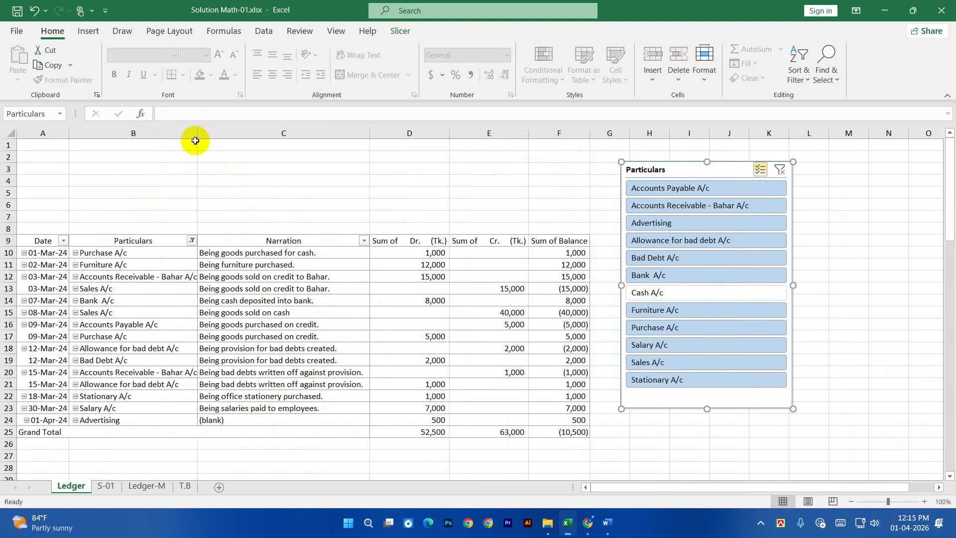
drag(197, 136, 259, 137)
click(232, 359)
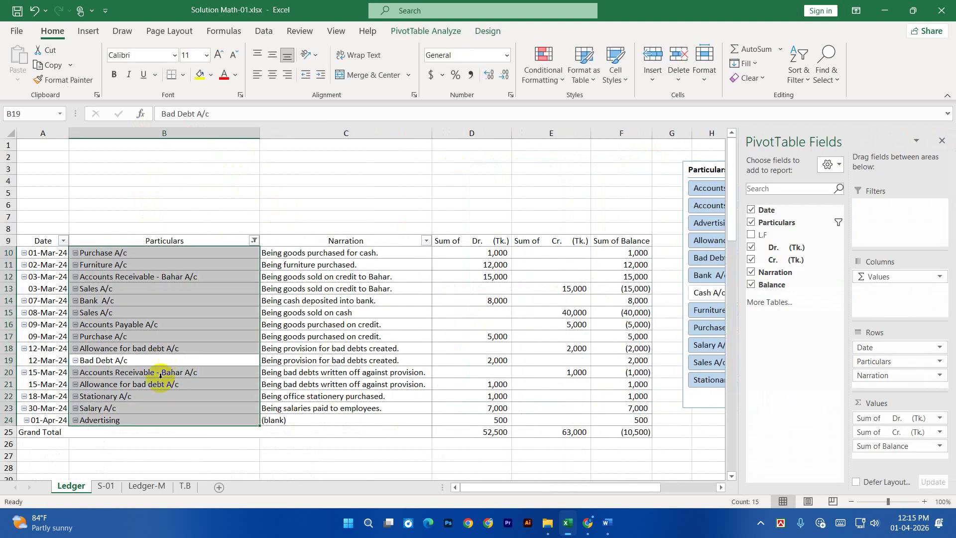
click(679, 452)
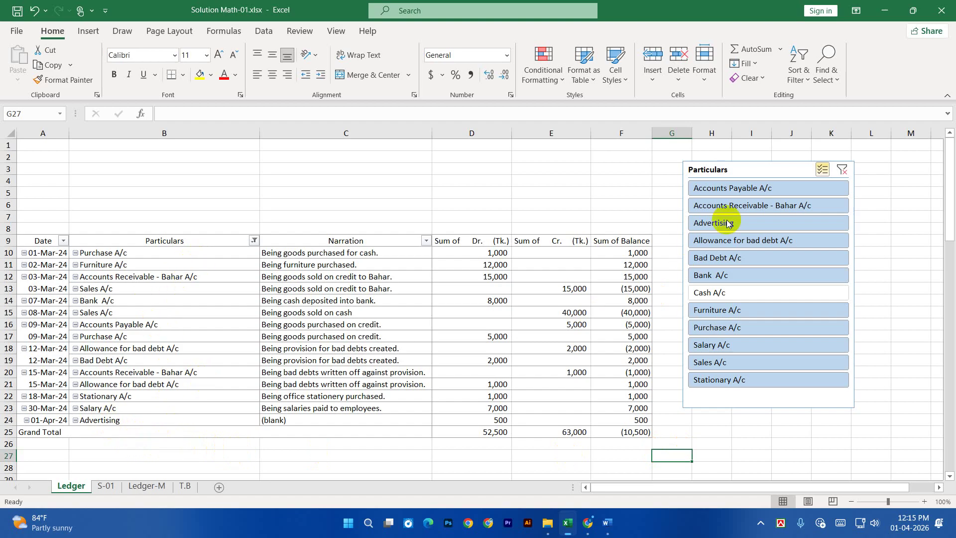
Step: Exclude Accounts Payable A/c and Advertising and include Cash A/c in the slicer, and clear the Particulars filter
click(752, 188)
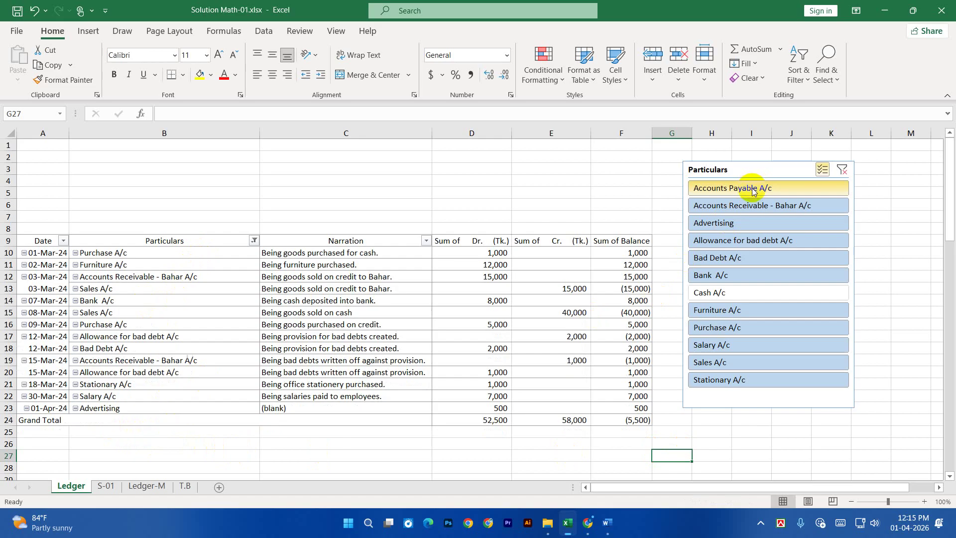
click(754, 224)
click(739, 295)
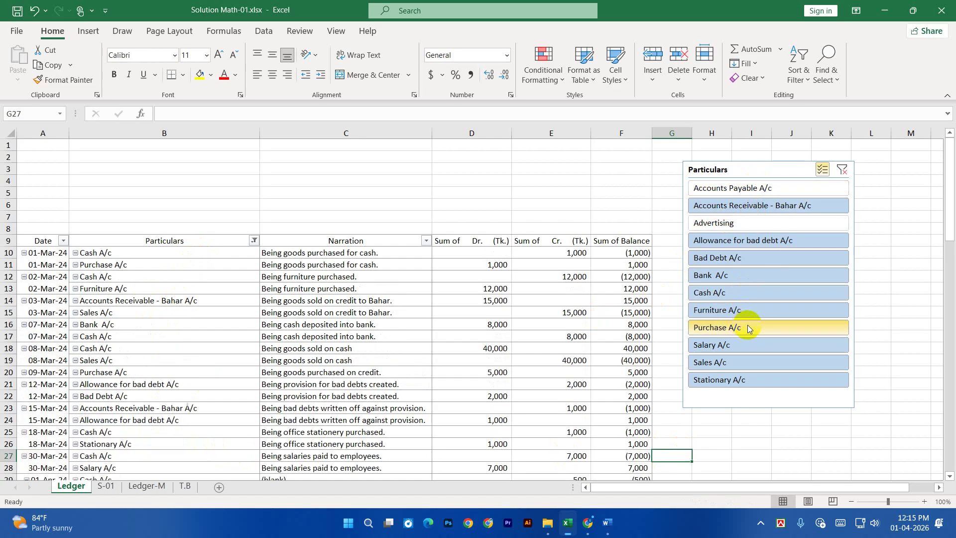
click(841, 170)
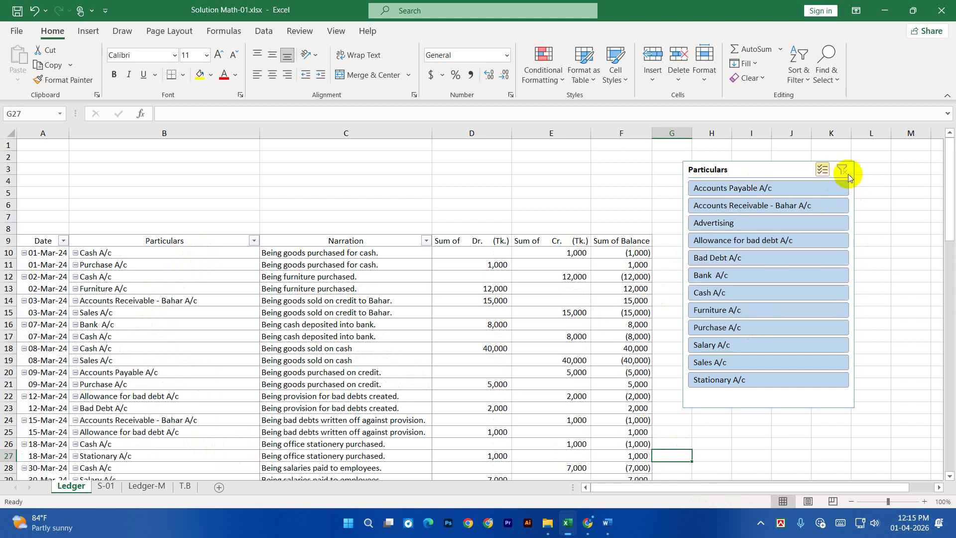
Step: Replace the Particulars slicer with a newly inserted one for the same field, placed beside the PivotTable around cell H5
click(754, 172)
key(Delete)
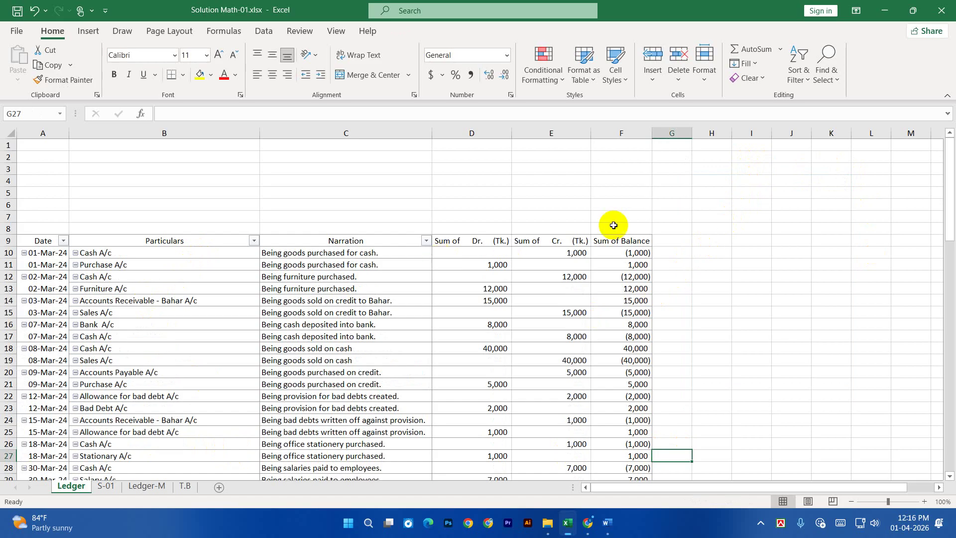
click(481, 291)
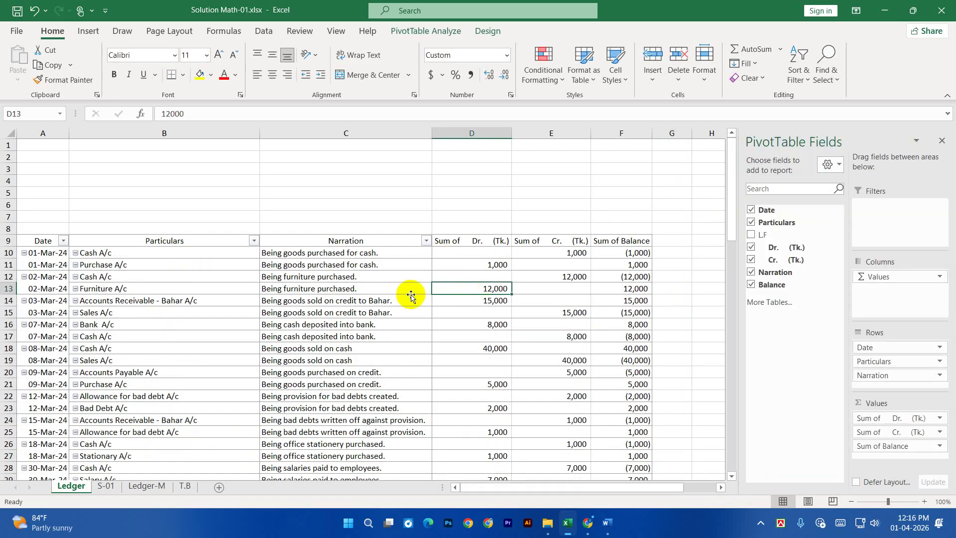
click(491, 31)
click(408, 31)
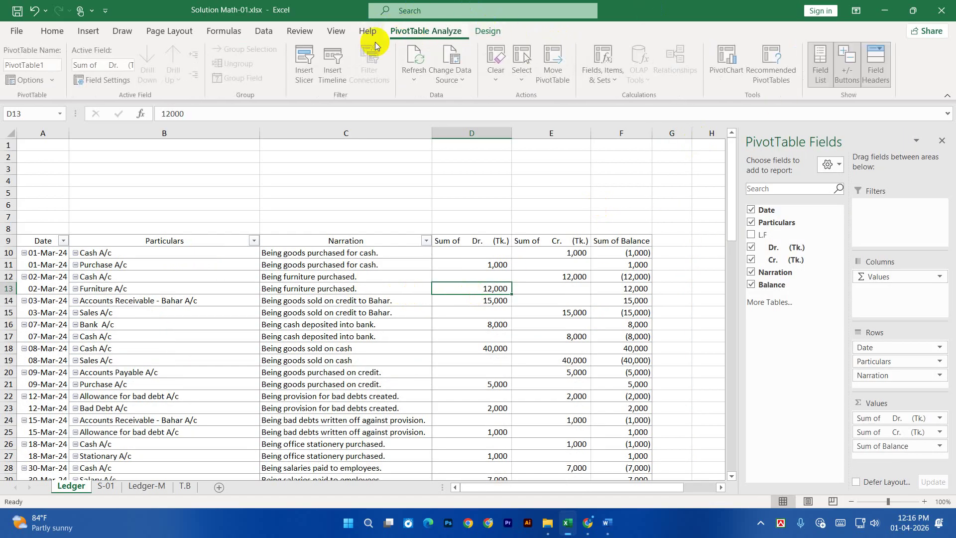
click(306, 60)
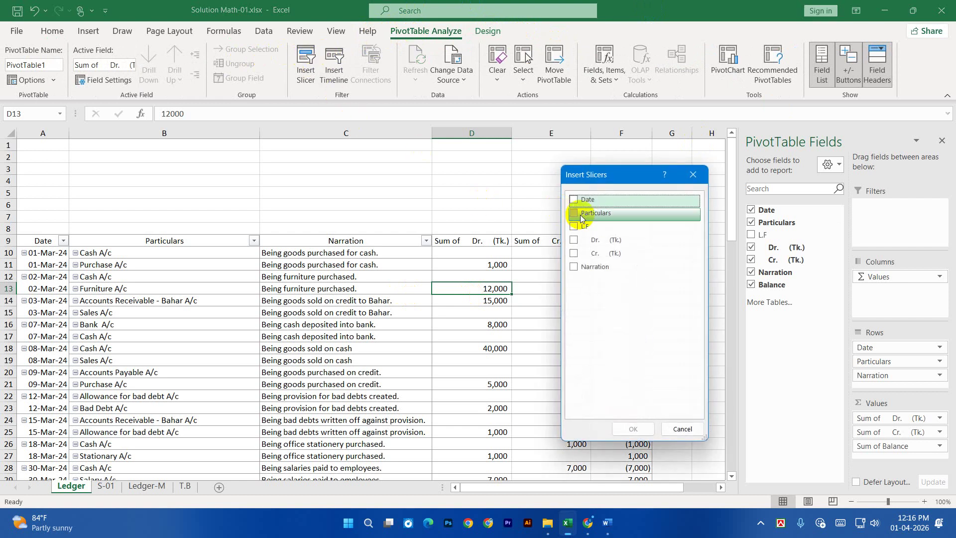
click(574, 215)
click(633, 429)
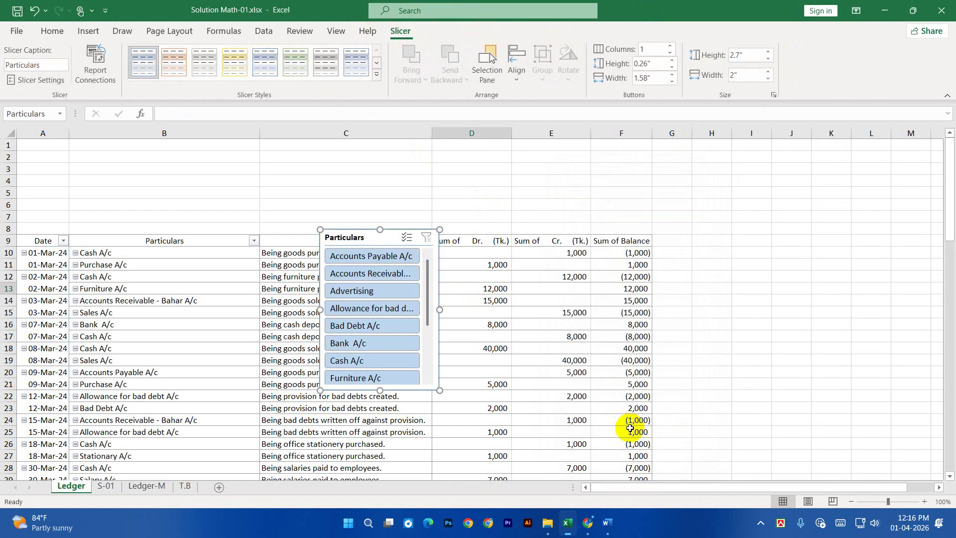
drag(395, 239, 792, 195)
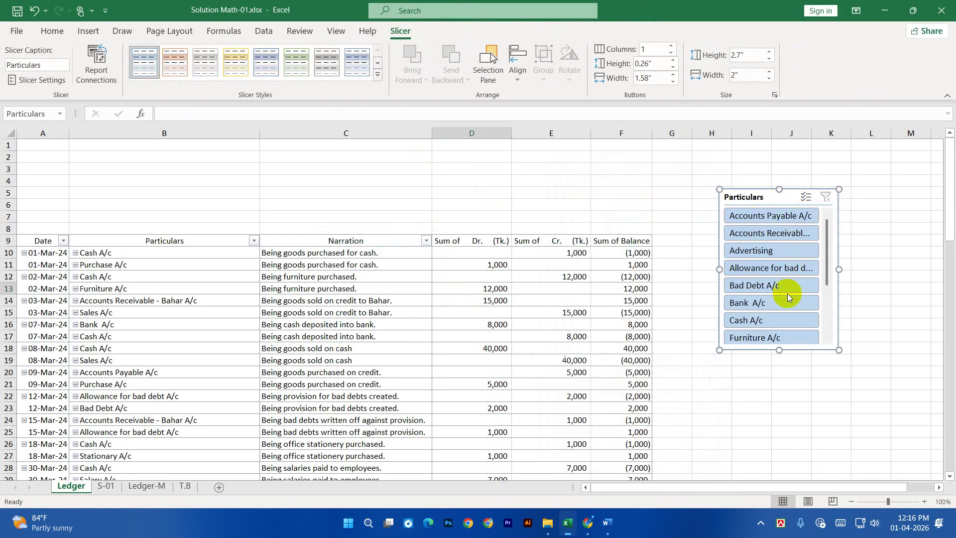
Step: Filter the PivotTable to Cash A/c only, and compare it with the Explanation entries of the manual Cash Account on Ledger-M
click(769, 321)
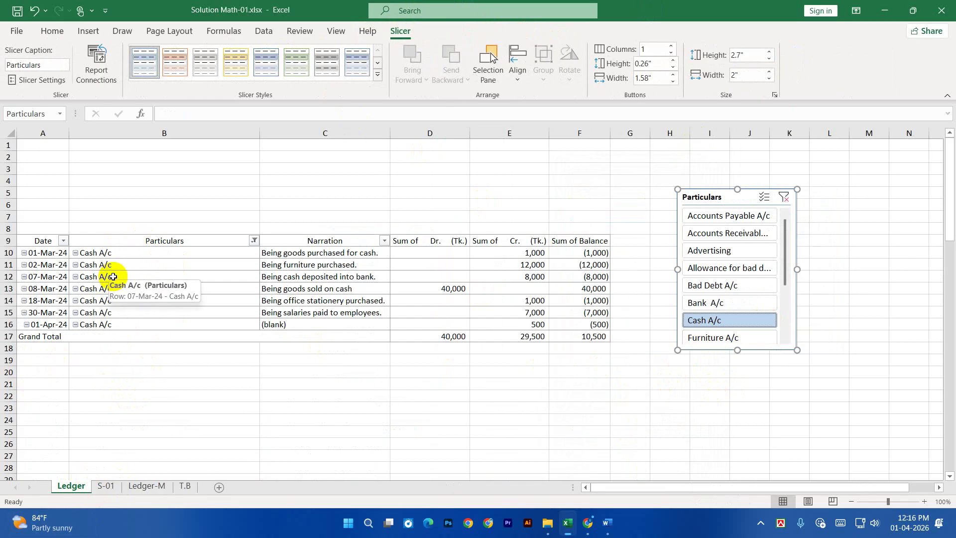
click(140, 491)
scroll(229, 424, up, 20)
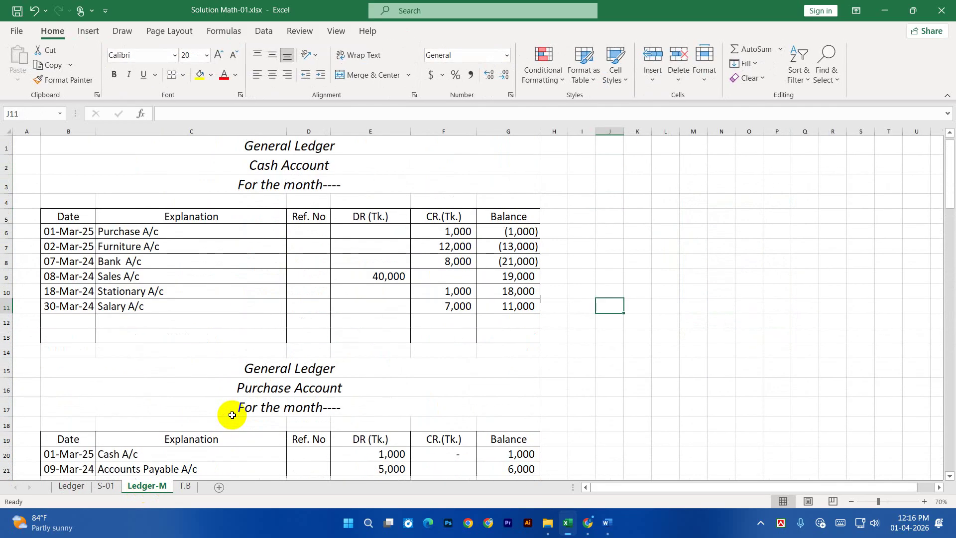
drag(177, 235, 175, 307)
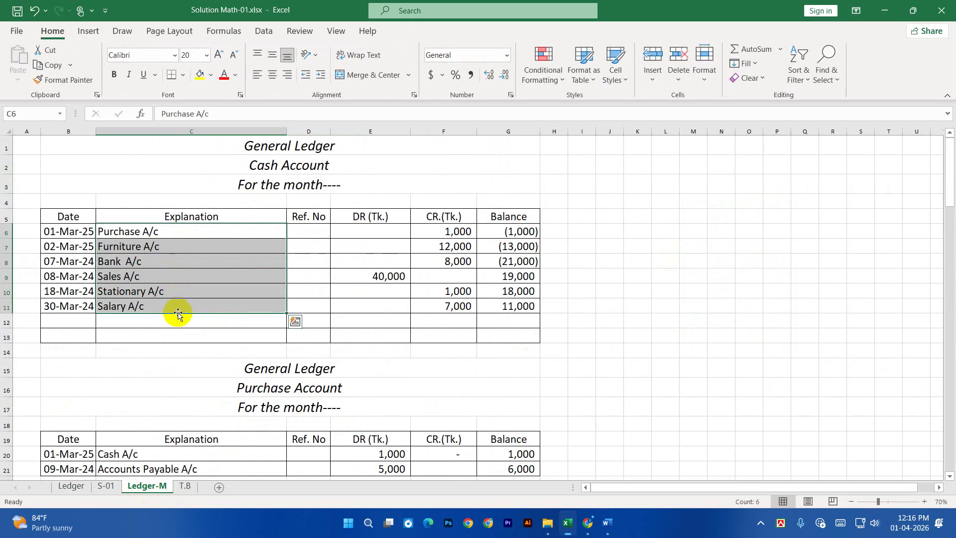
click(71, 486)
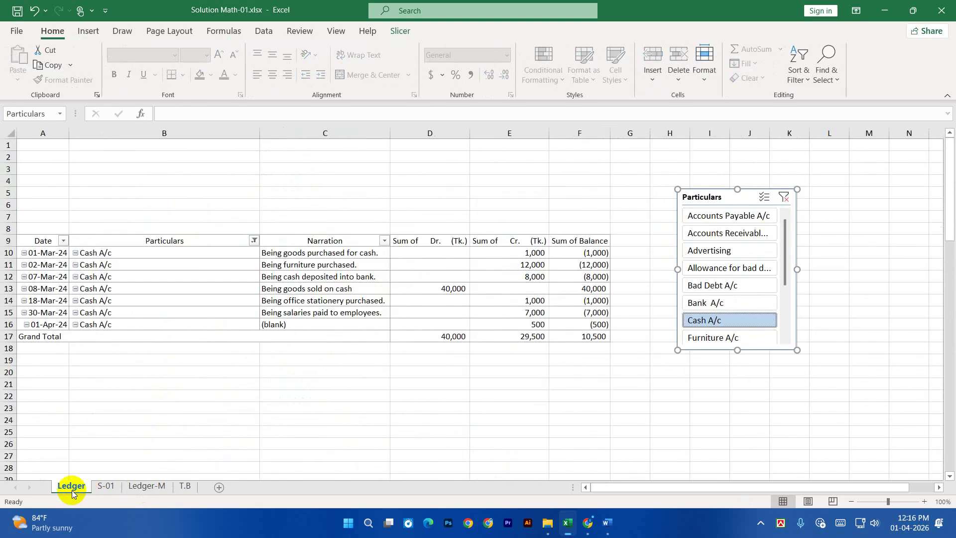
Step: Review the Particulars and Narration entries of the filtered Cash A/c rows in the PivotTable ledger
drag(164, 257, 167, 324)
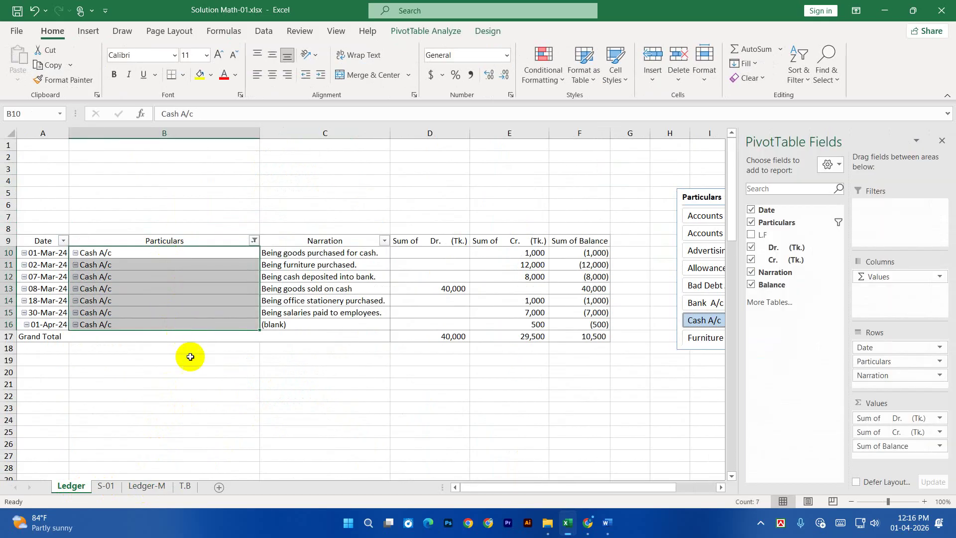
click(324, 418)
click(330, 255)
drag(332, 262, 331, 311)
click(301, 398)
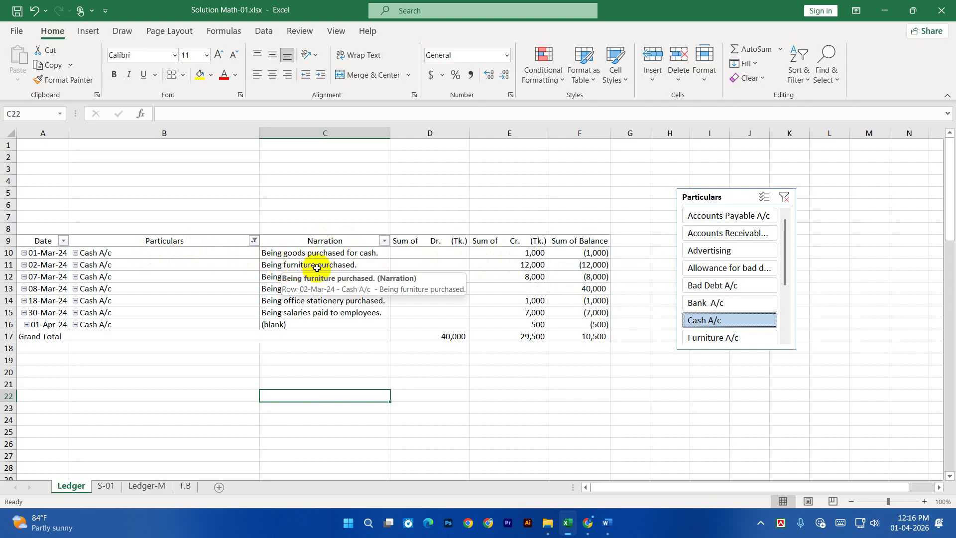
Step: Create a PivotTable from the journal table on S-01 in a new worksheet, and name that sheet Trail Balance
drag(320, 253, 330, 312)
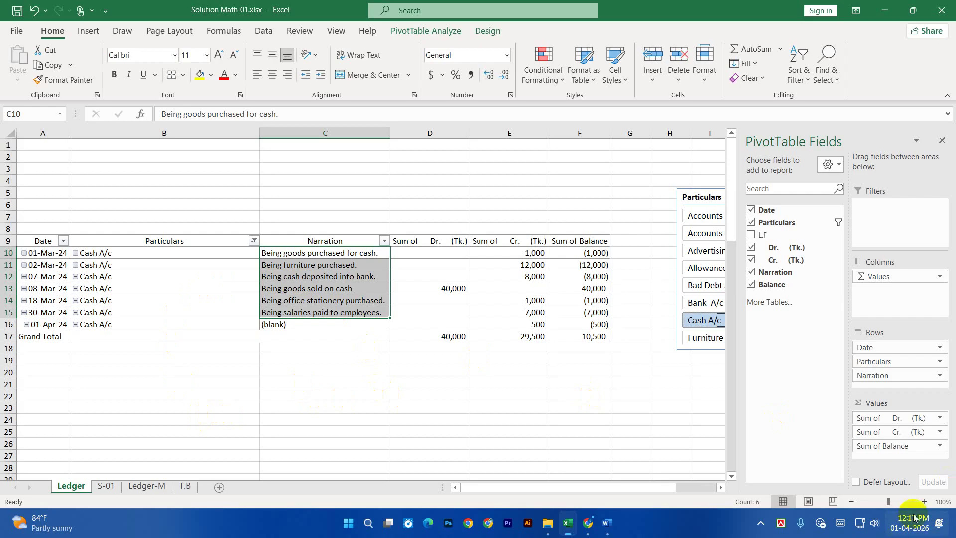
key(ctrl+Page_Down)
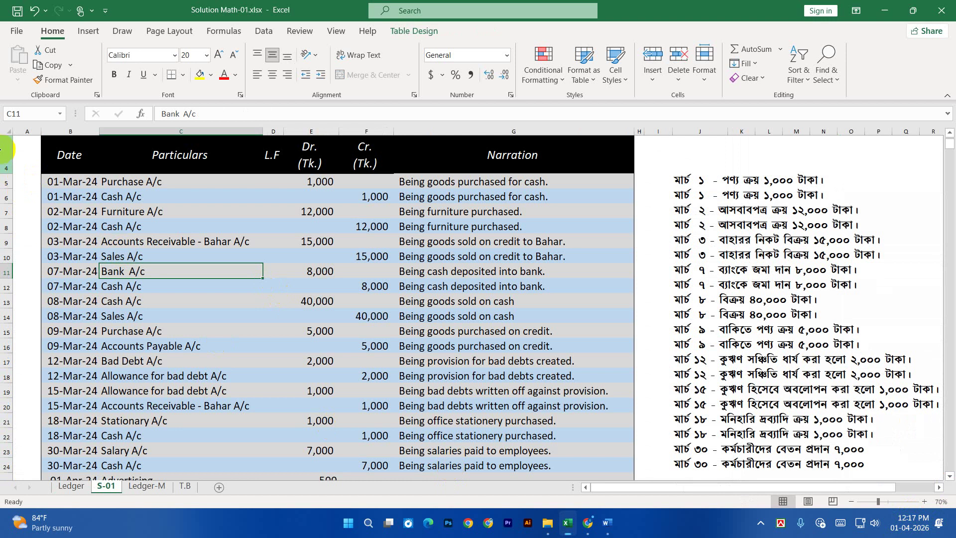
click(85, 31)
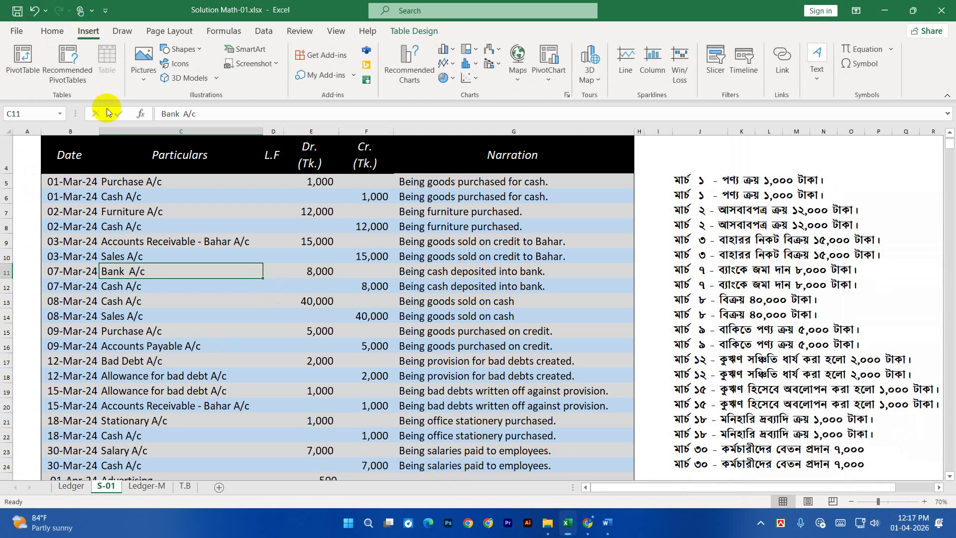
click(23, 63)
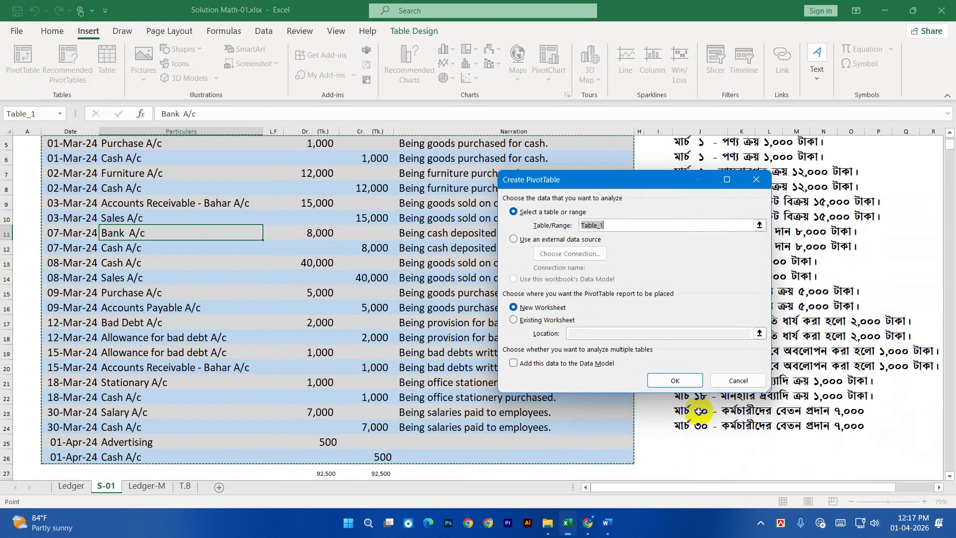
click(671, 380)
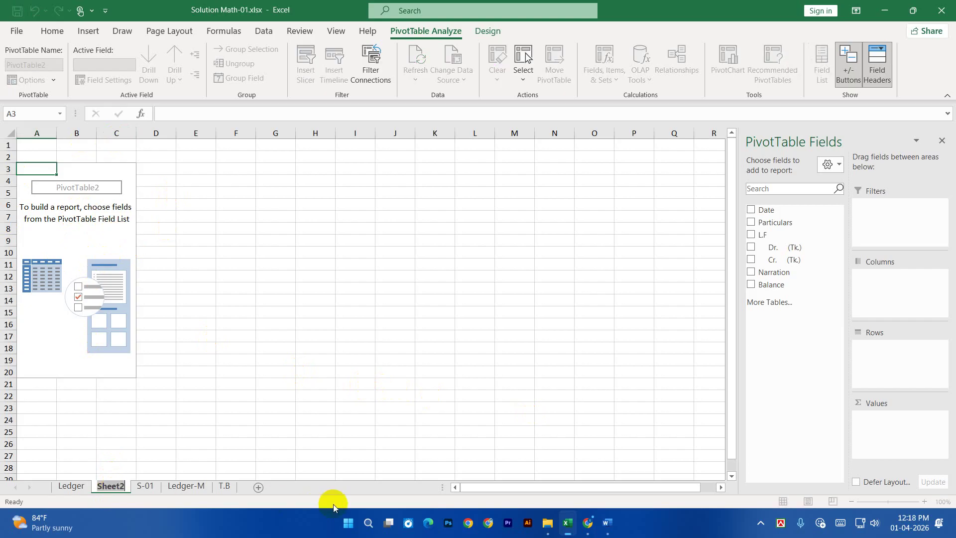
text(Trail Balance)
click(268, 342)
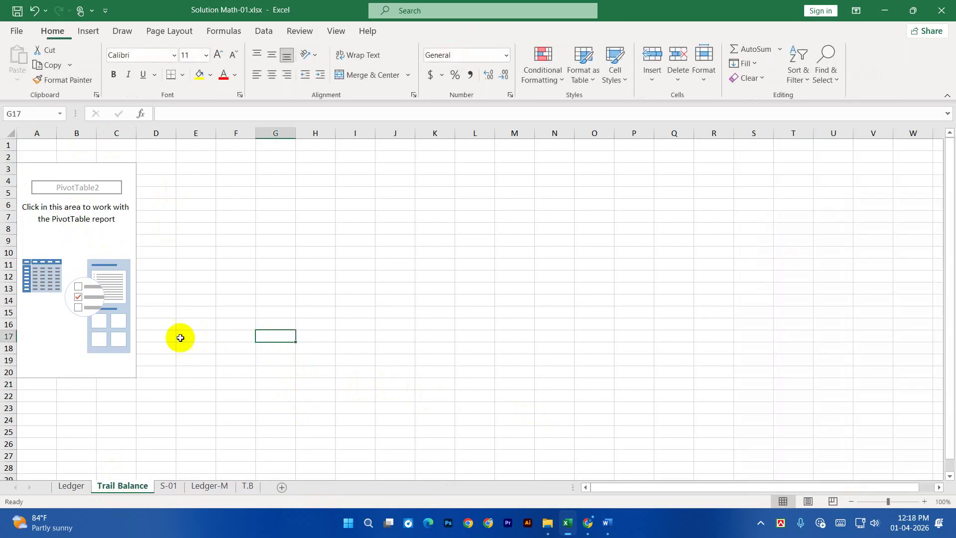
Step: Add Particulars as rows and the Dr. (Tk.) and Cr. (Tk.) fields as summed values in the new PivotTable
click(65, 274)
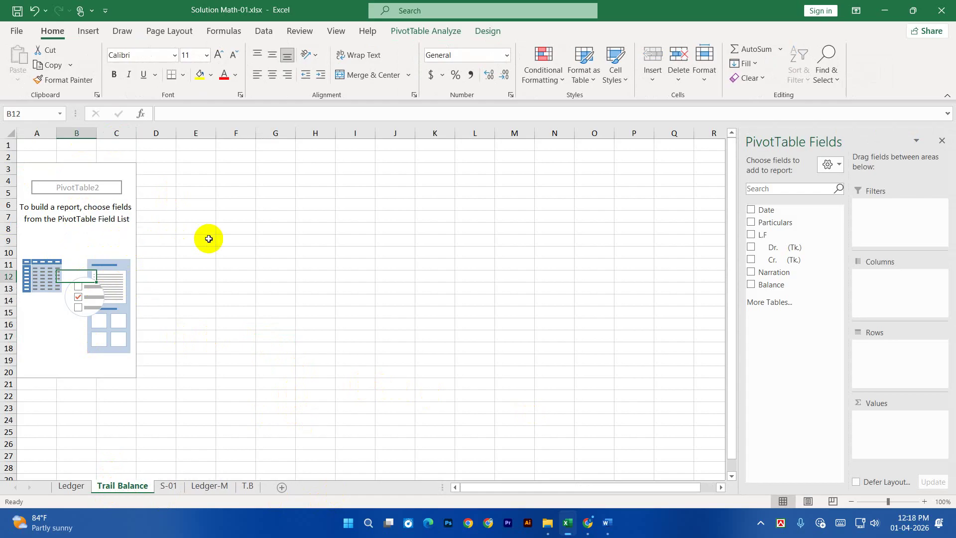
click(754, 224)
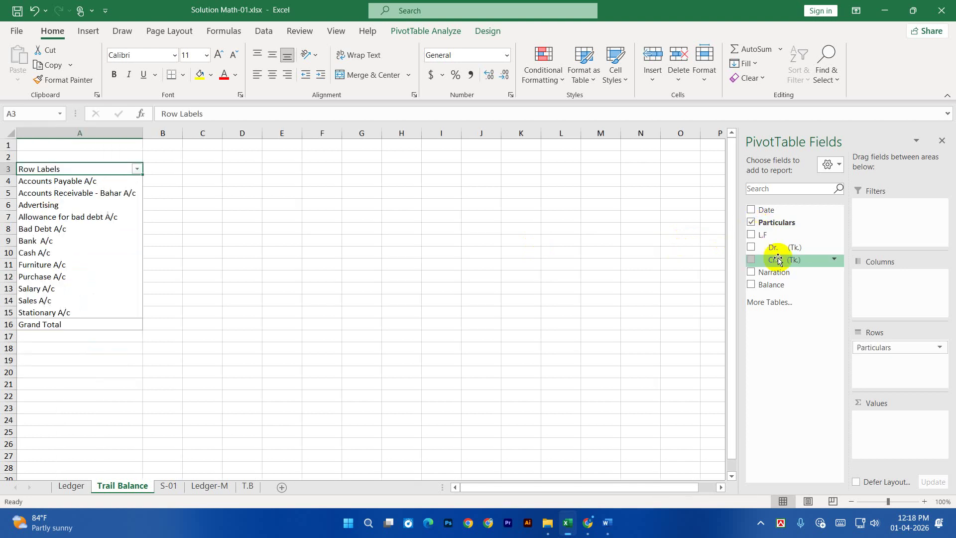
click(753, 249)
click(752, 260)
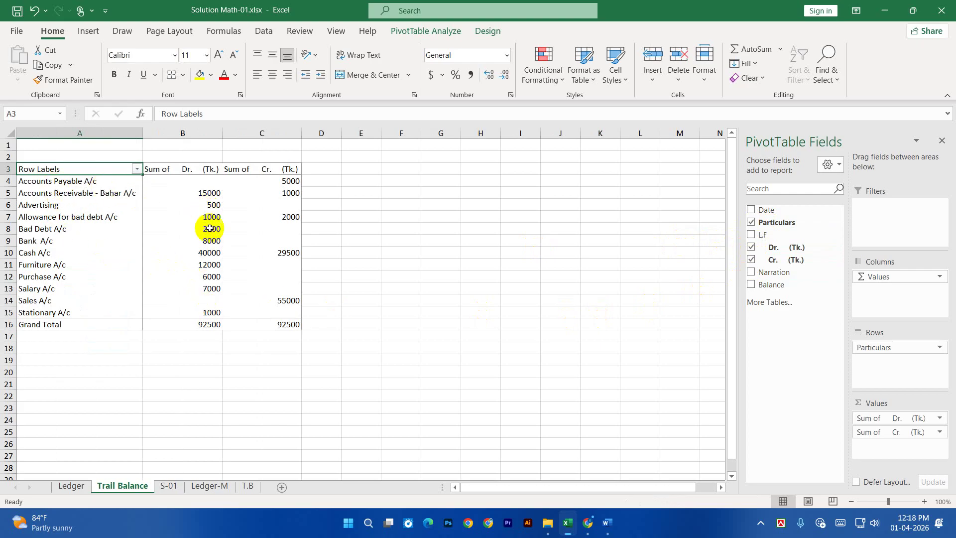
Step: Compare the Cash A/c debit and credit totals on Trail Balance with the Balance column of the Ledger PivotTable
mouse_move(209, 265)
mouse_move(156, 184)
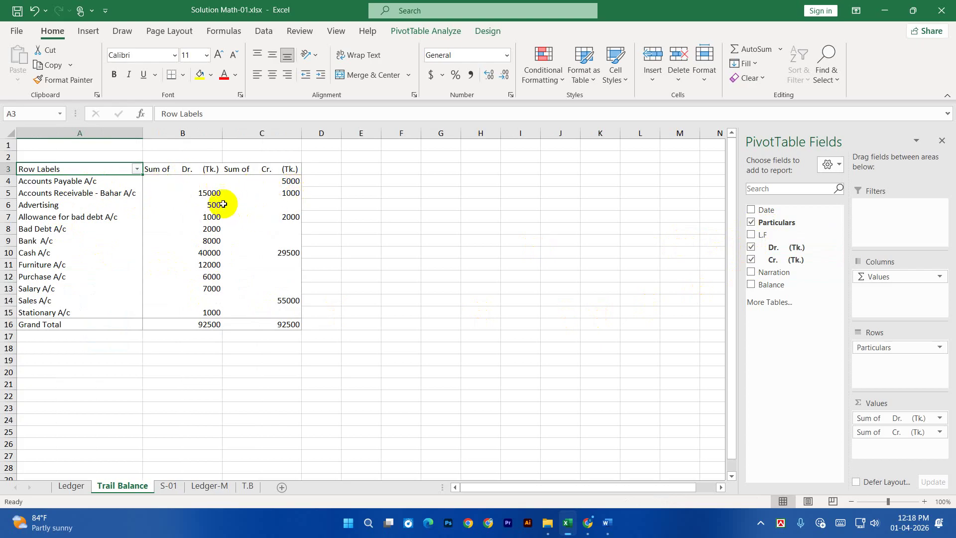
click(191, 182)
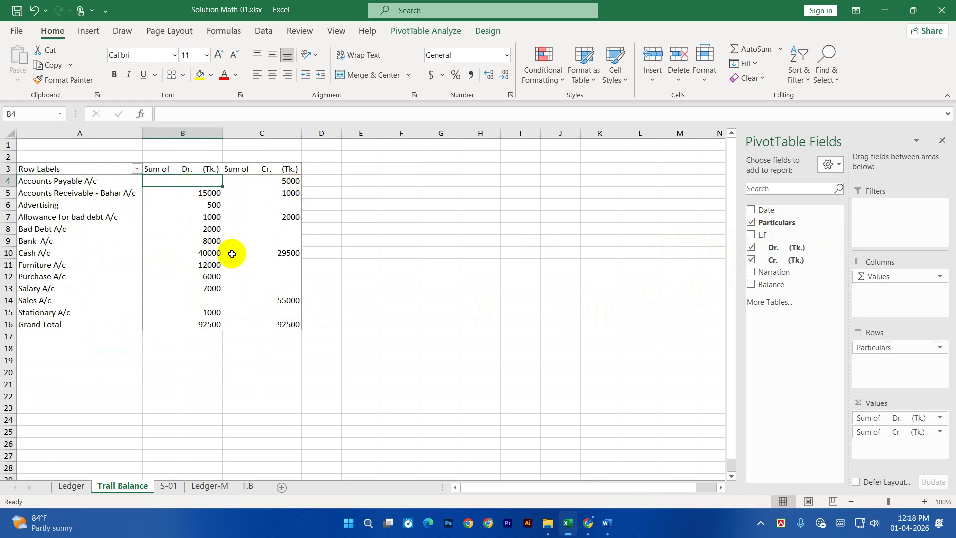
click(9, 252)
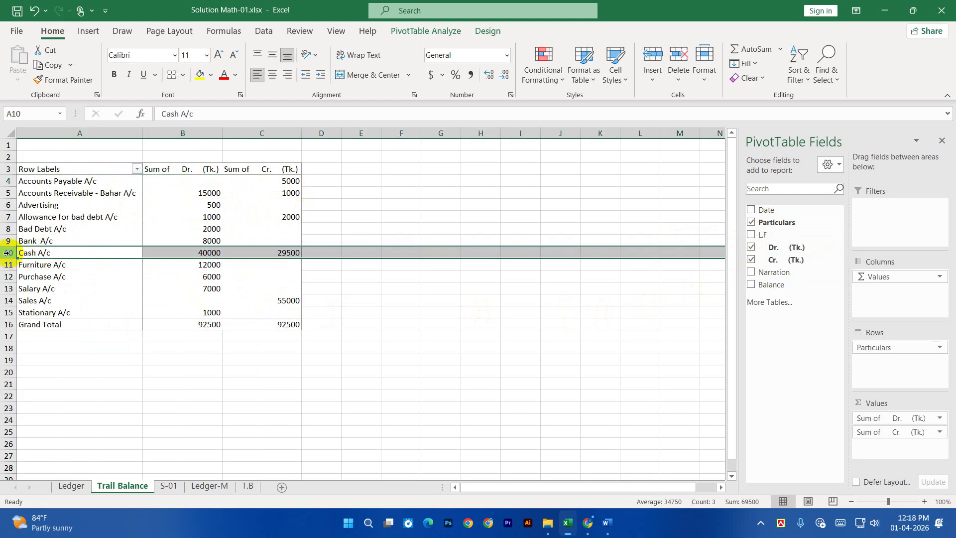
click(205, 253)
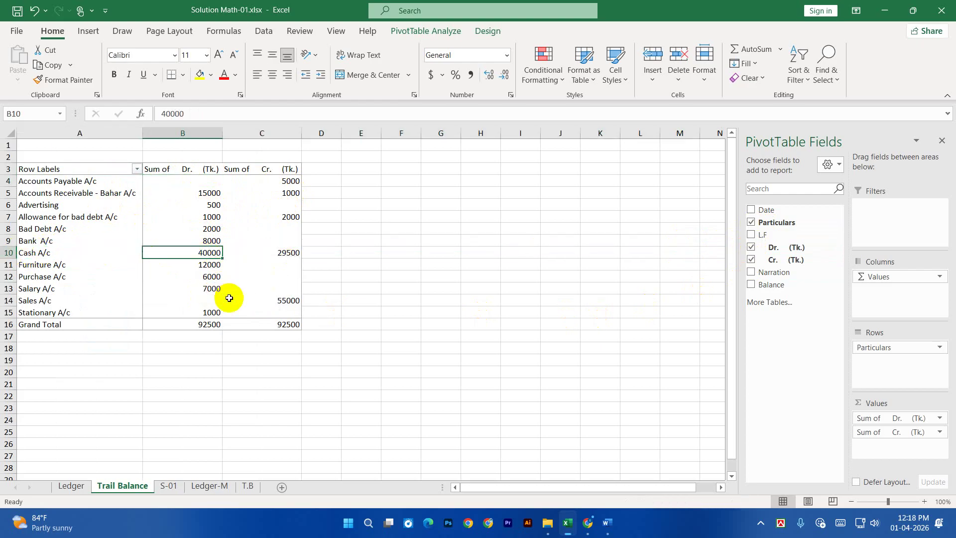
click(279, 253)
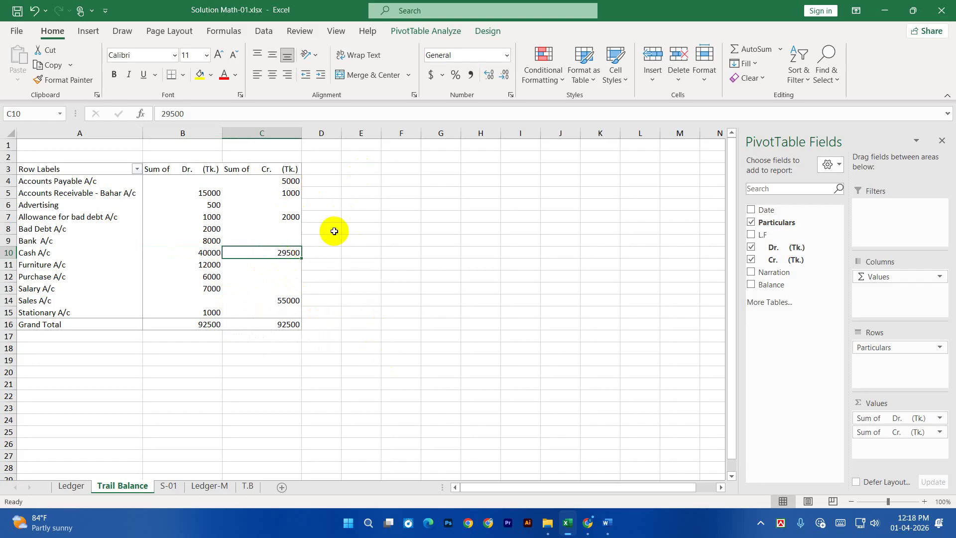
click(75, 487)
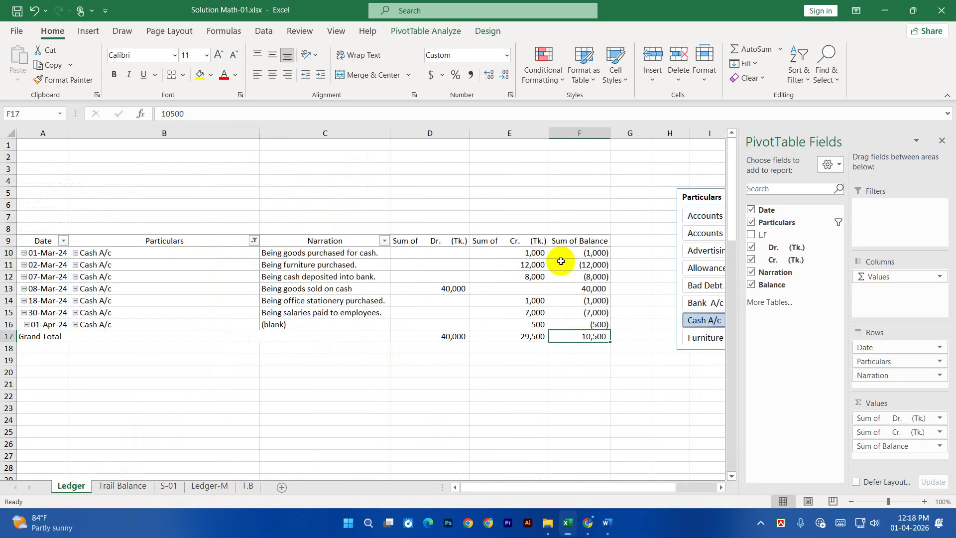
drag(592, 253, 596, 329)
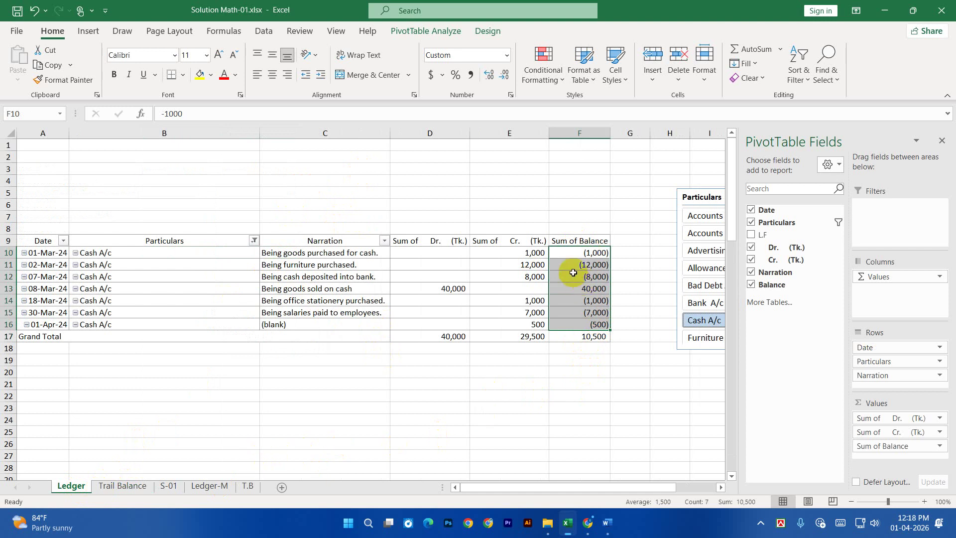
click(585, 133)
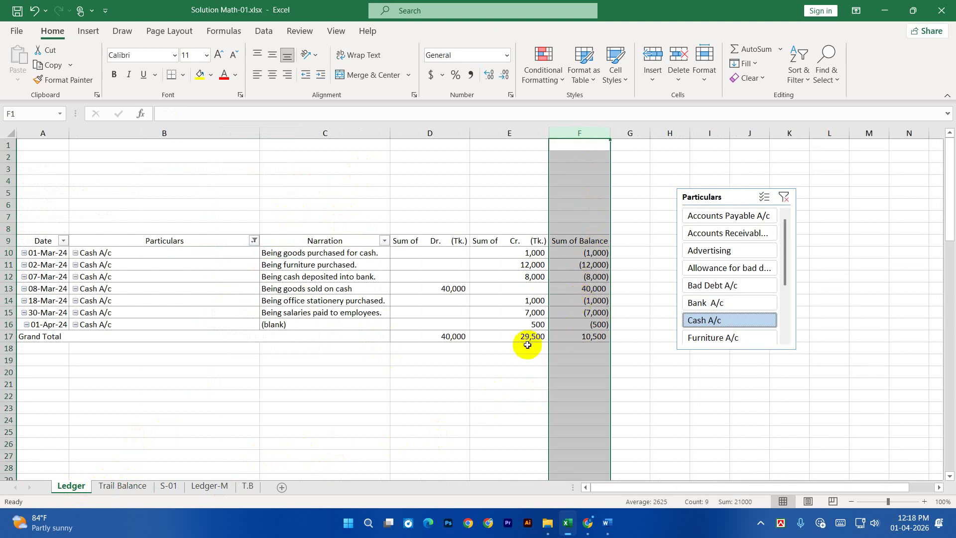
click(124, 486)
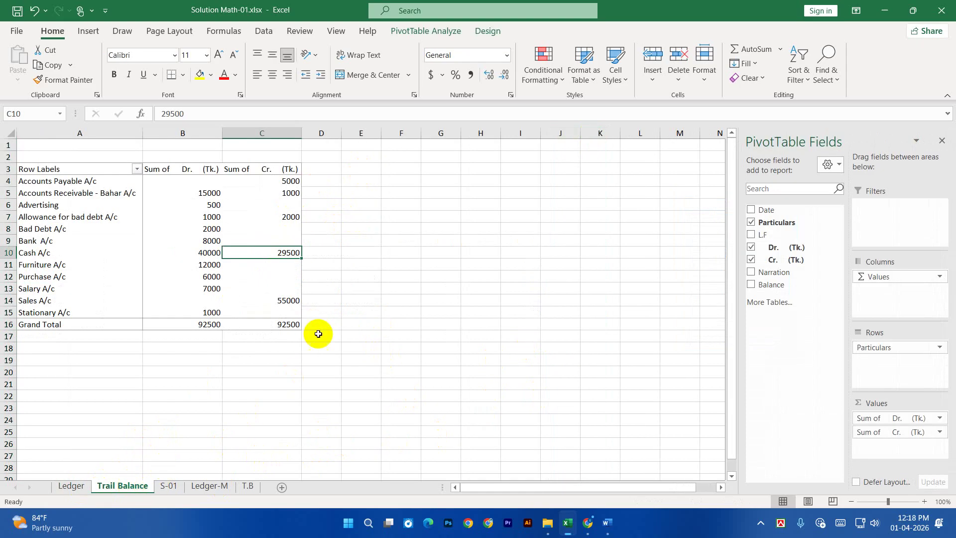
Step: Add the headings DR in D3 and CR in E3 beside the Trail Balance PivotTable
click(322, 173)
click(362, 172)
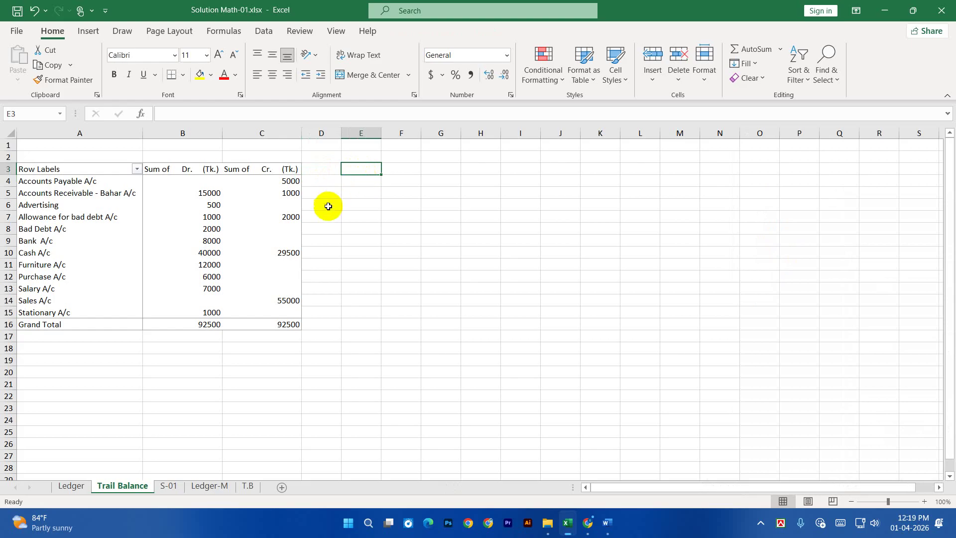
click(318, 170)
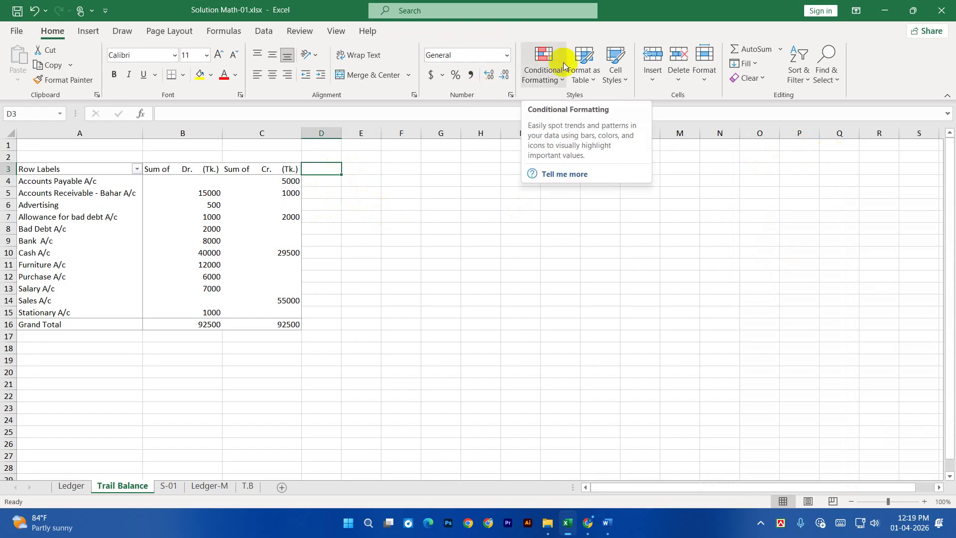
text(DR)
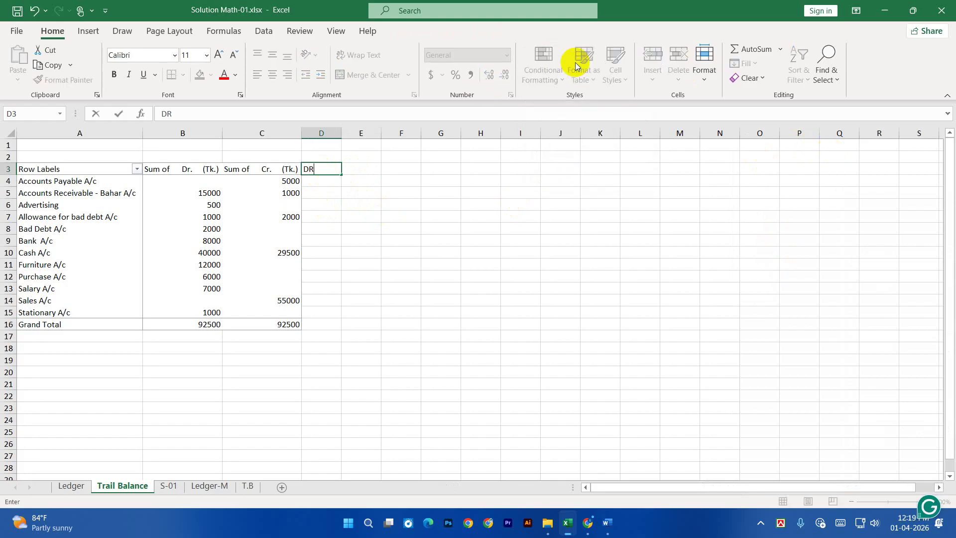
key(Tab)
text(Cr)
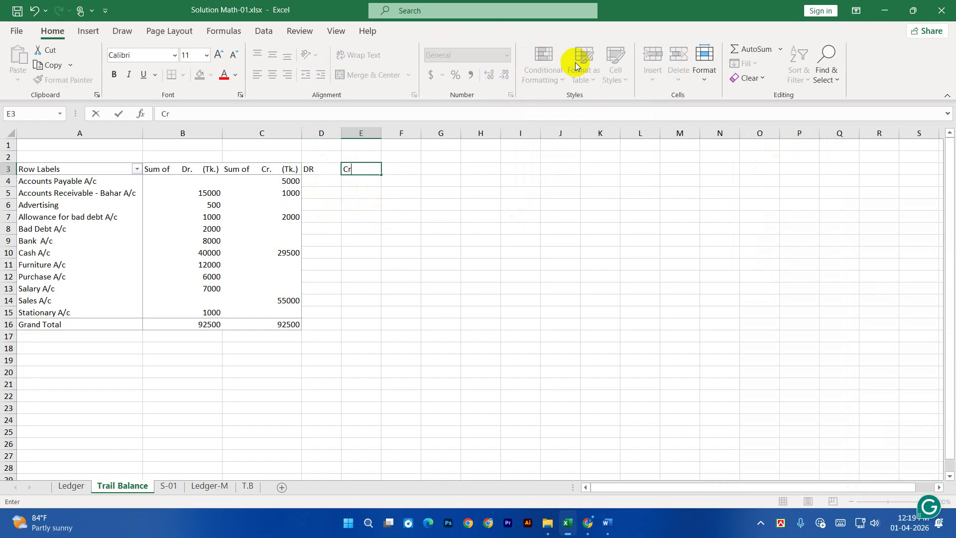
key(BackSpace)
text(R)
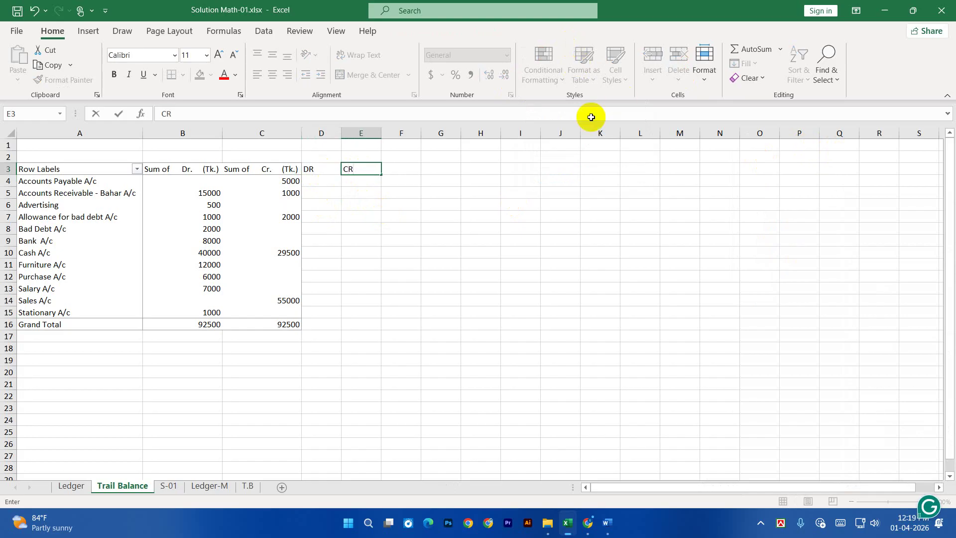
click(309, 184)
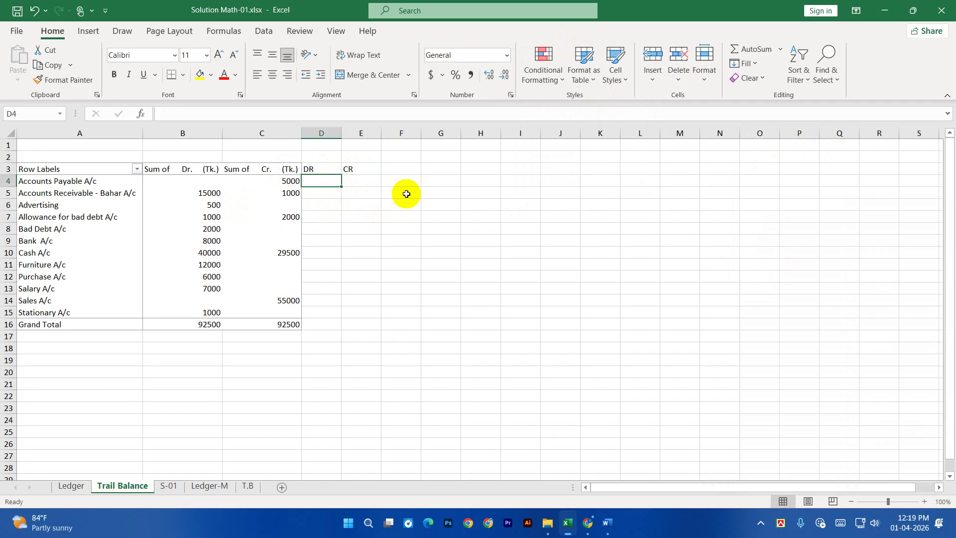
text(=if)
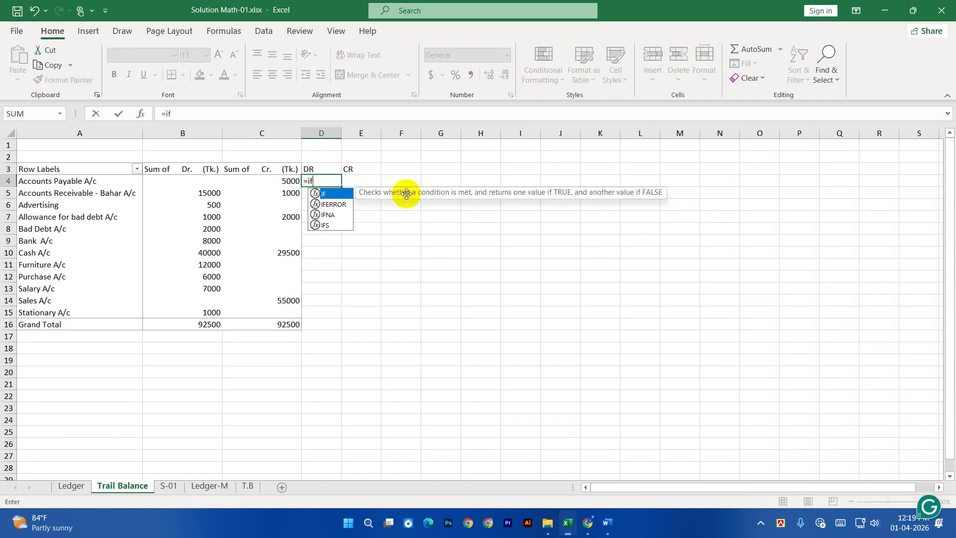
key(Tab)
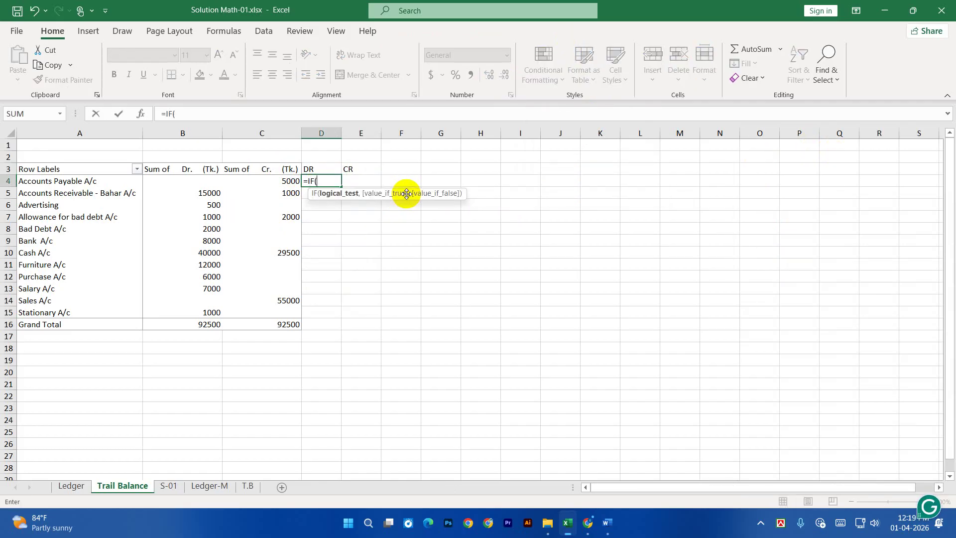
click(198, 182)
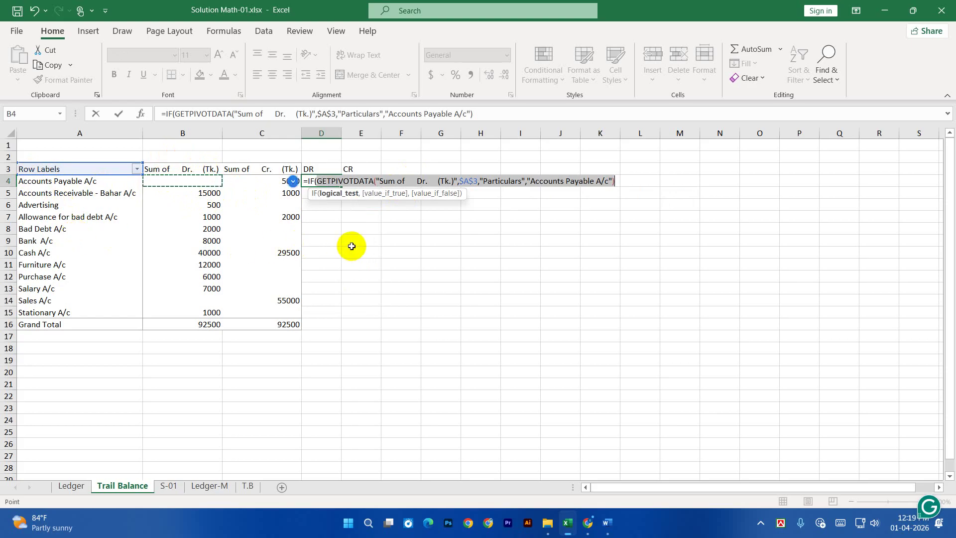
key(BackSpace)
key(BackSpace)
key(BackSpace)
key(BackSpace)
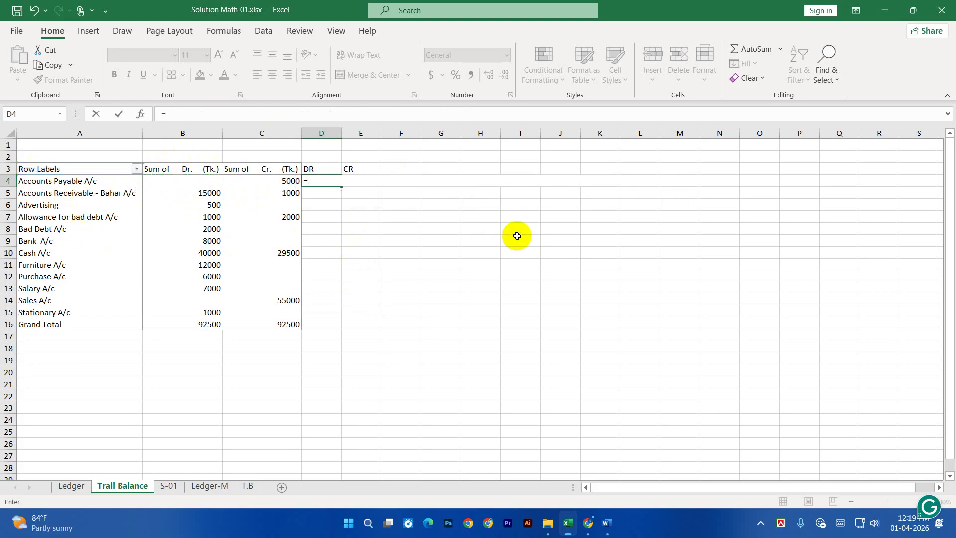
Step: Enter the formula =IF(B4-C4>0,B4-C4,"") in D4 to compute the Accounts Payable debit balance
text(if)
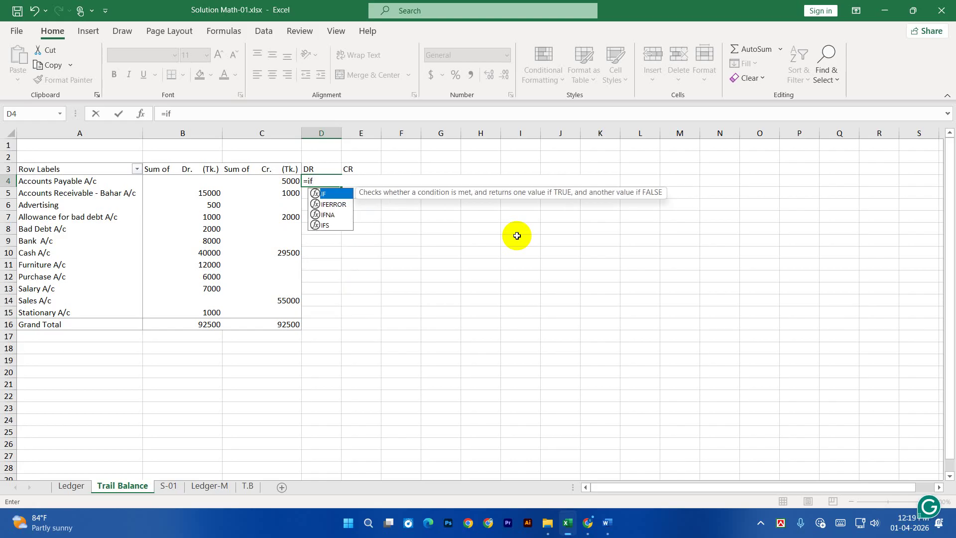
key(Tab)
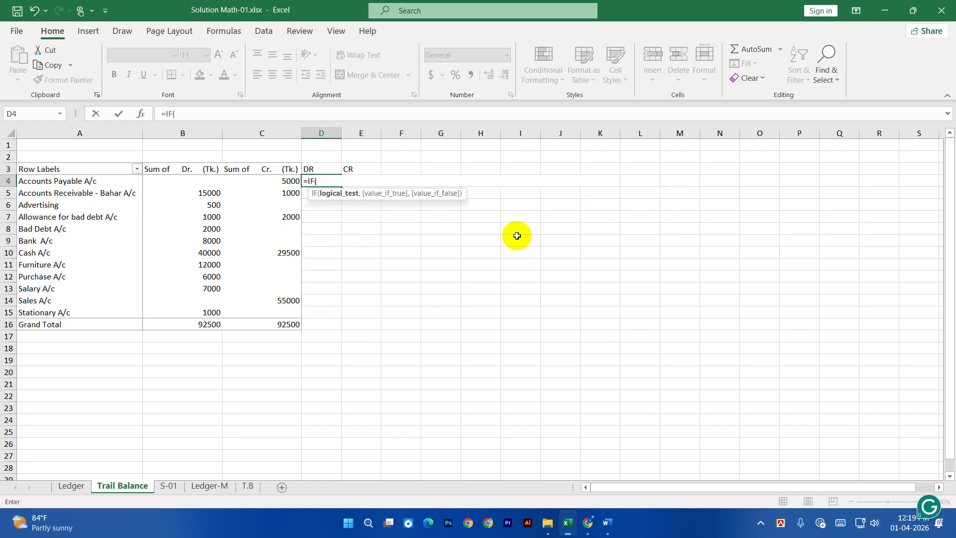
text(B)
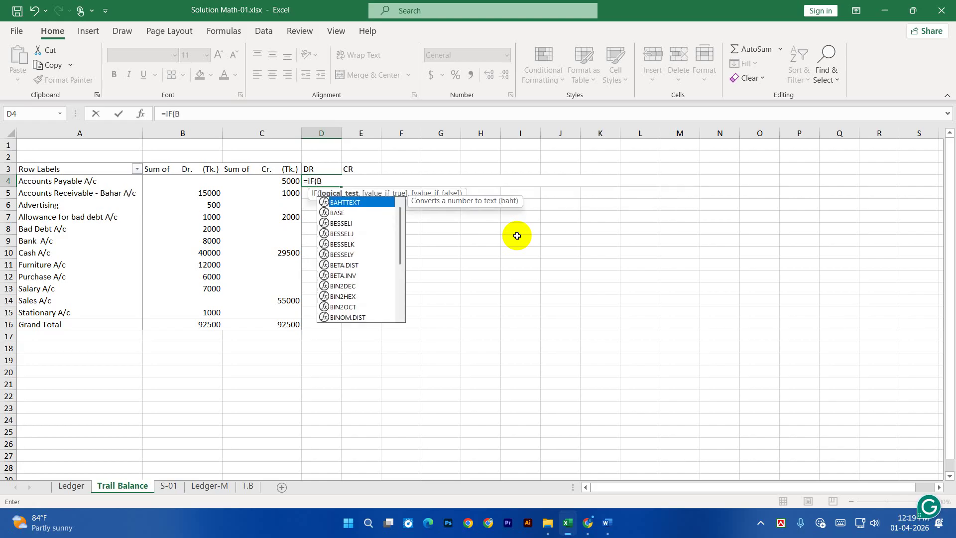
text(4)
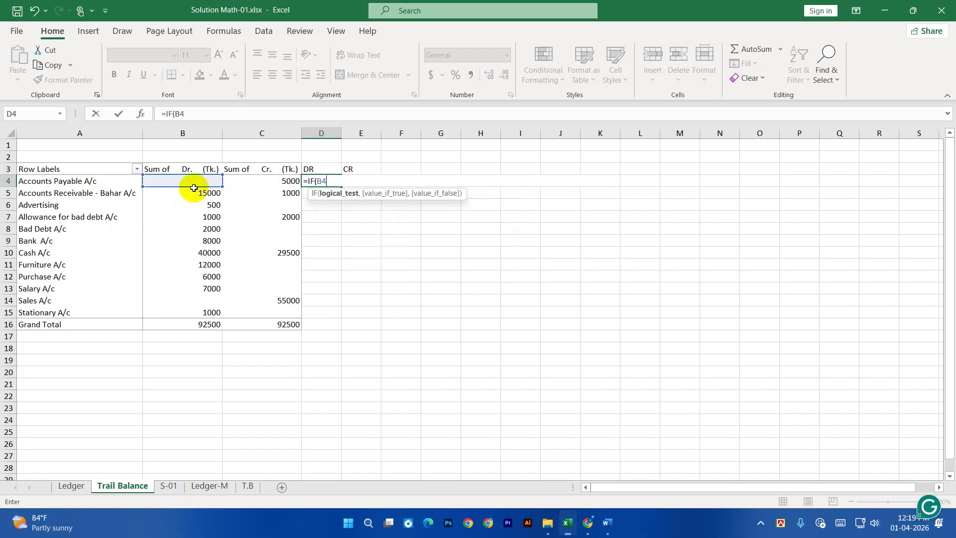
text(-C4>0)
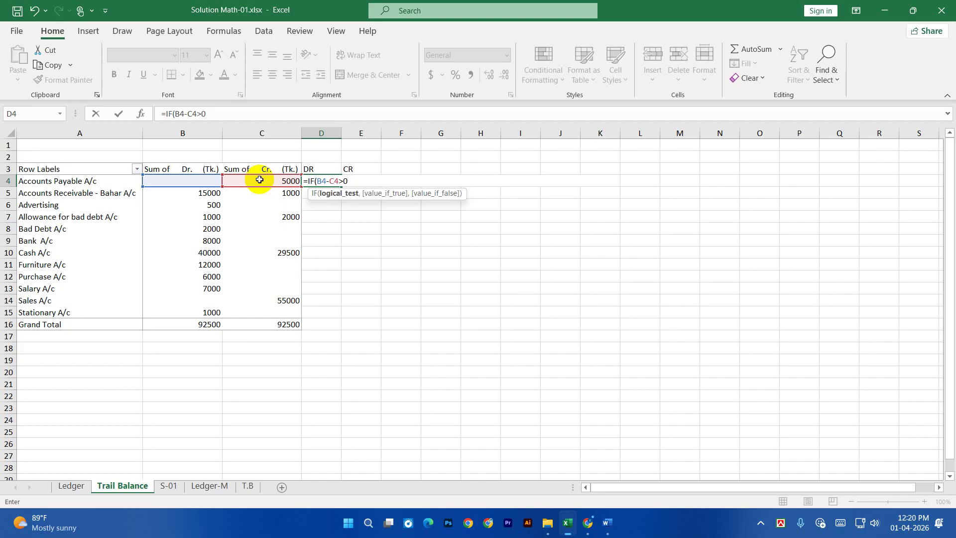
text(,)
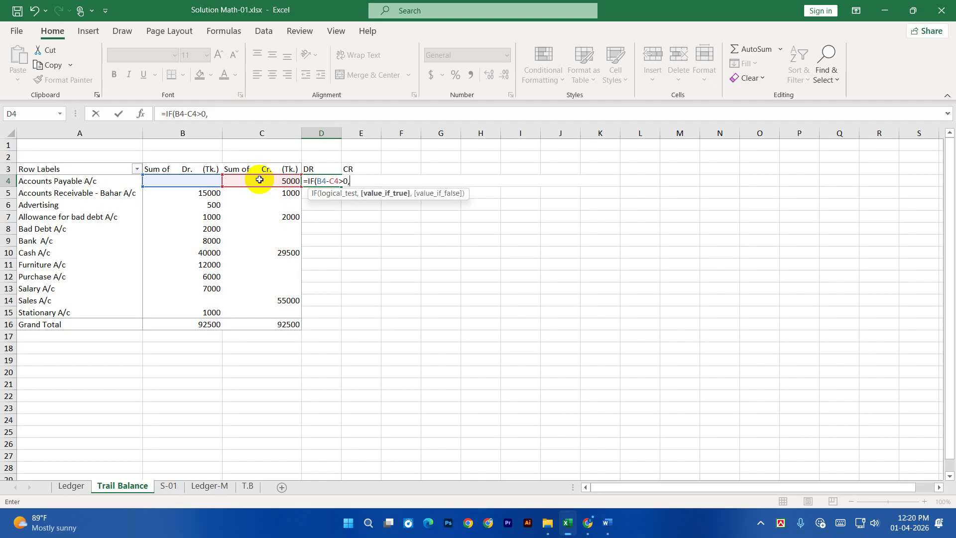
text(B4)
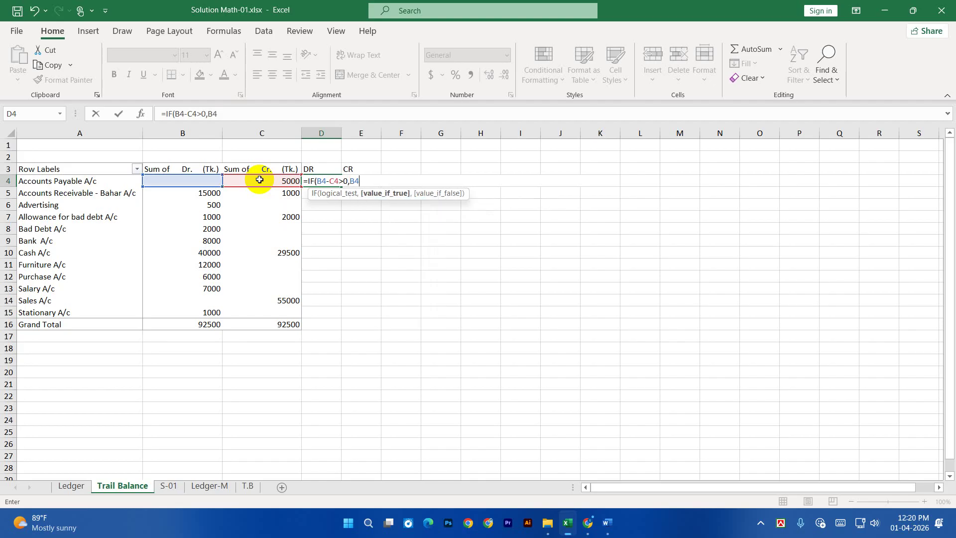
text(-C4)
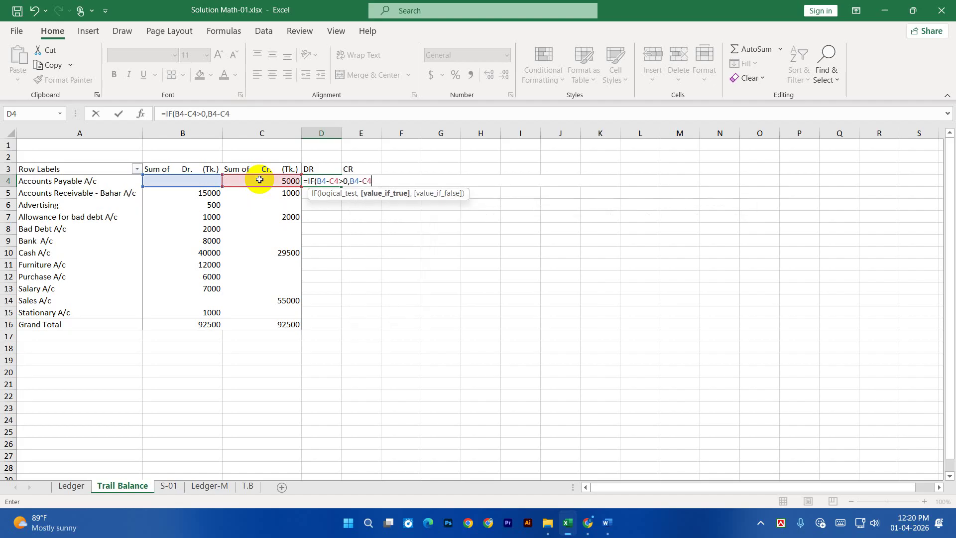
text(,)
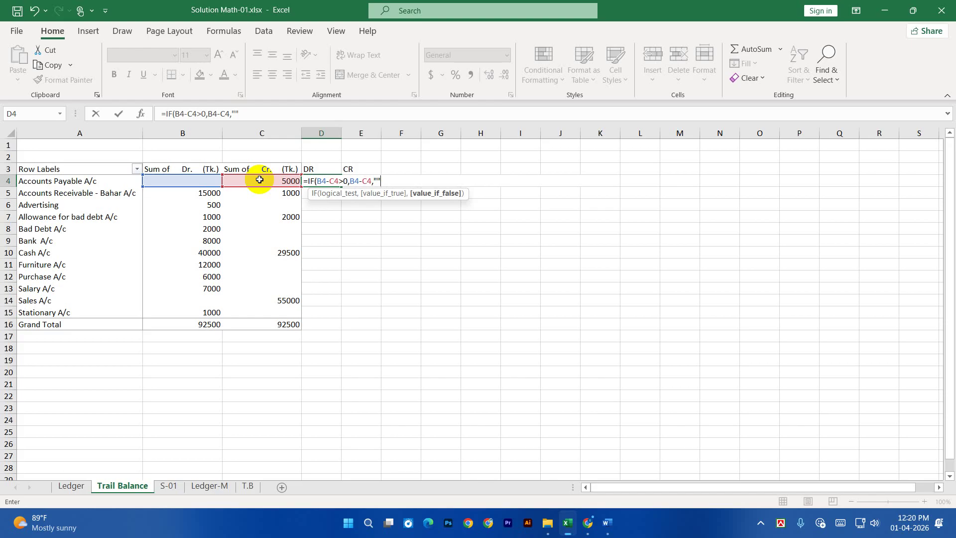
text("")
key(Return)
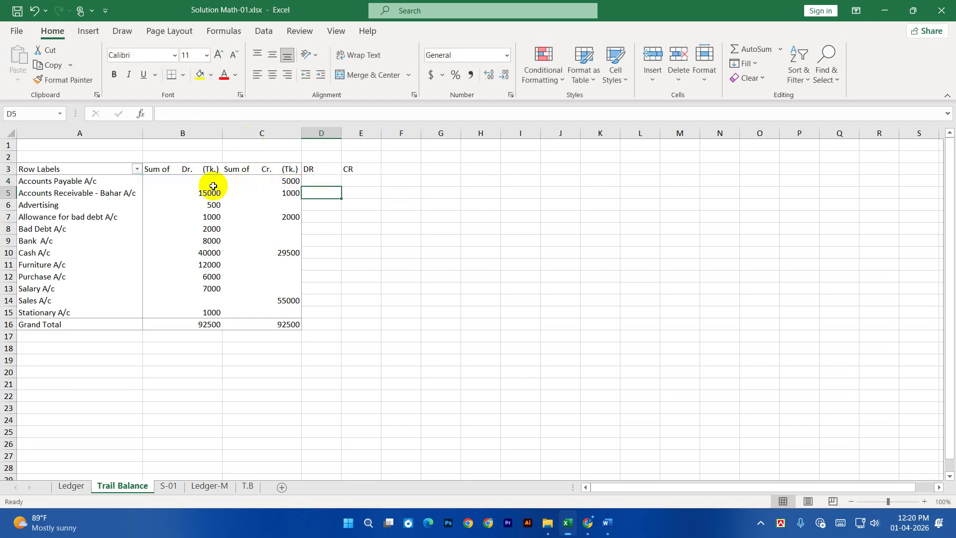
Step: Enter the formula =IF(B4-C4<0,C4-B4,"") in E4 to compute the Accounts Payable credit balance
click(213, 186)
click(264, 180)
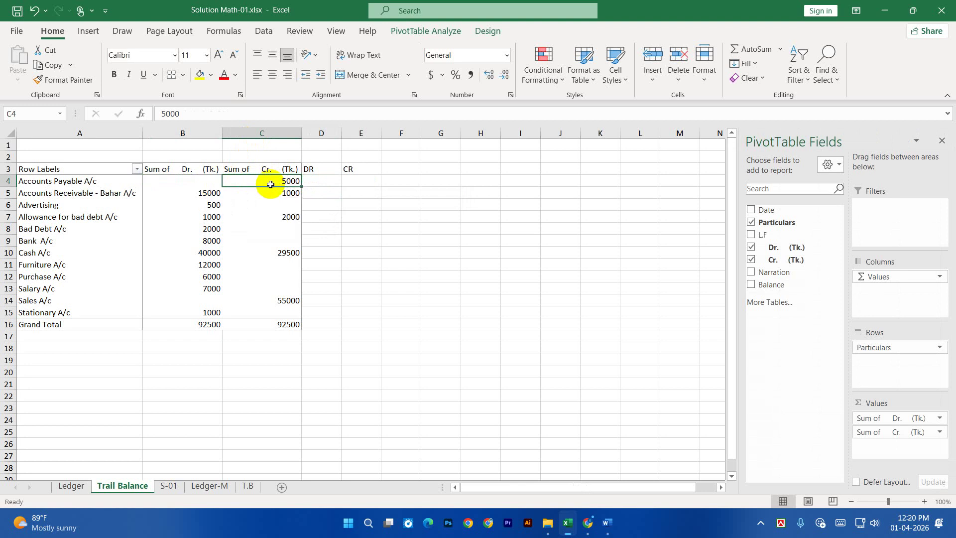
click(210, 181)
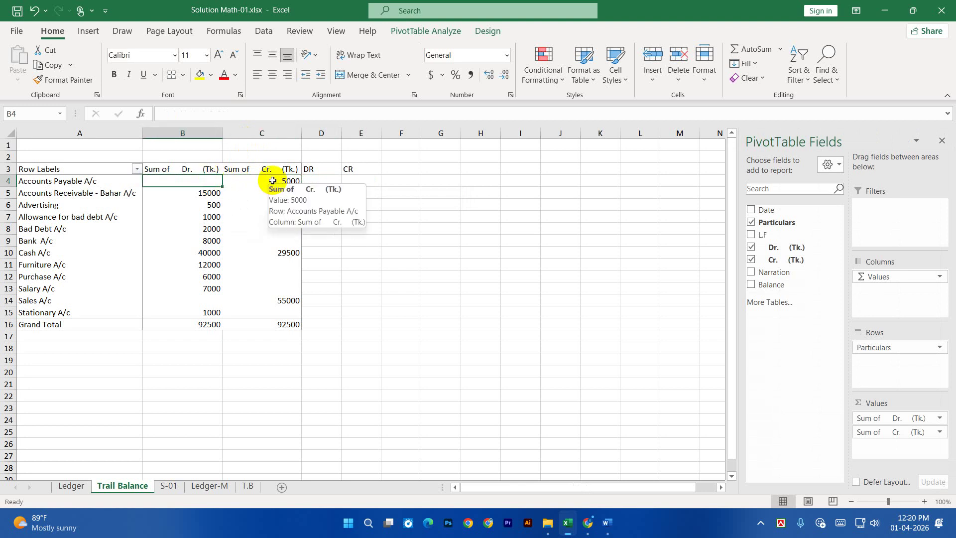
click(330, 181)
click(366, 180)
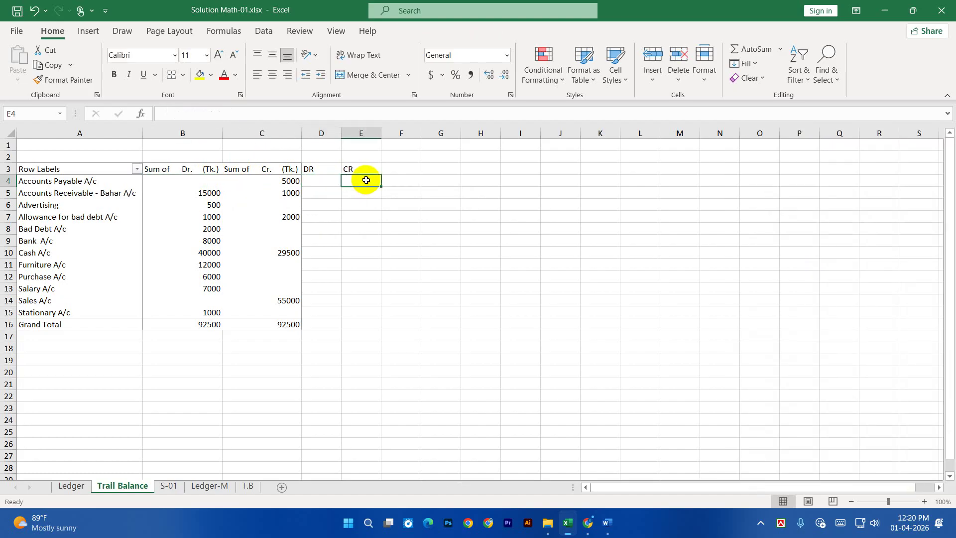
text(=IF)
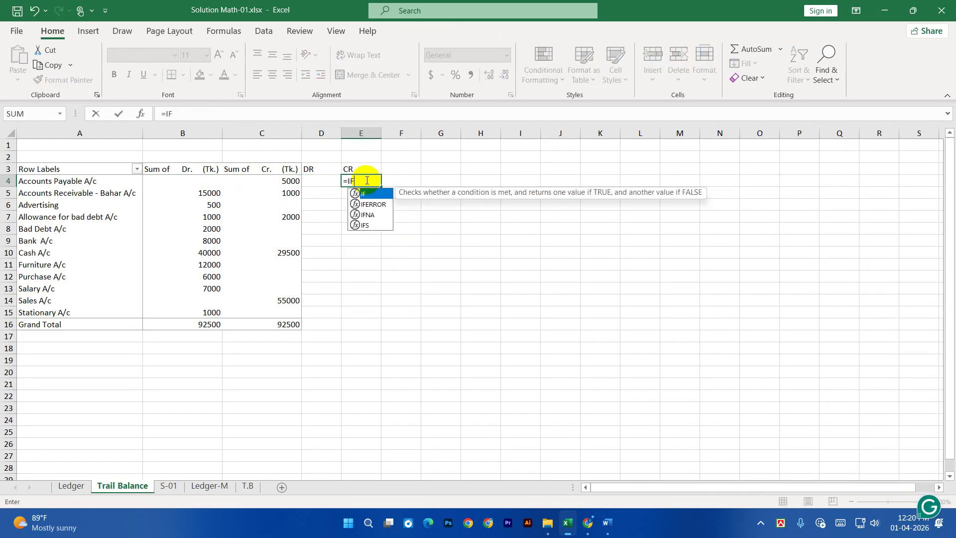
text(()
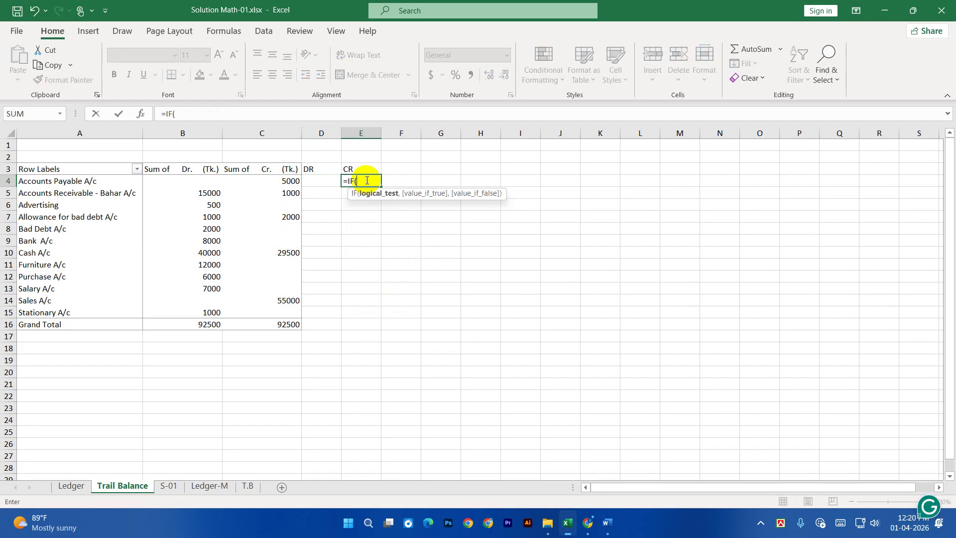
text(B4-C4)
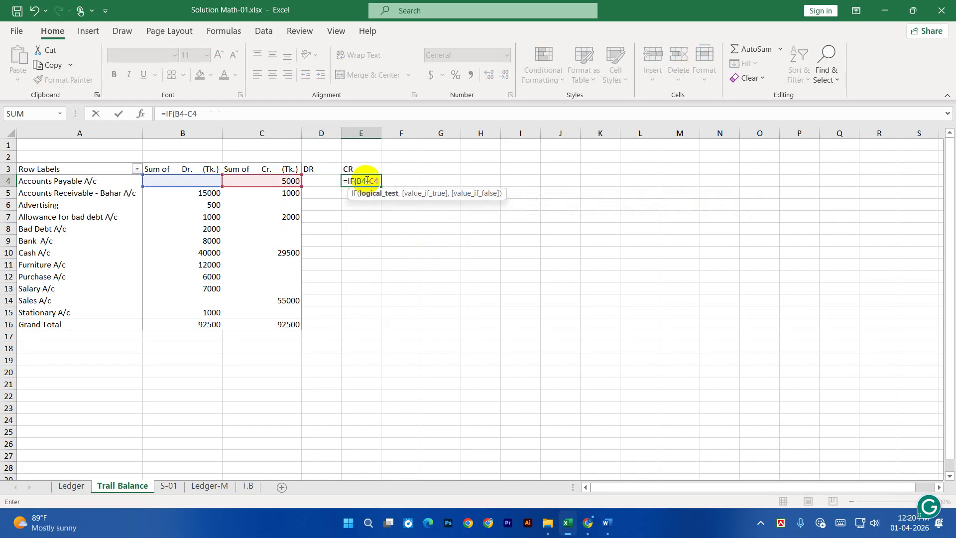
text(<0,)
text(C4)
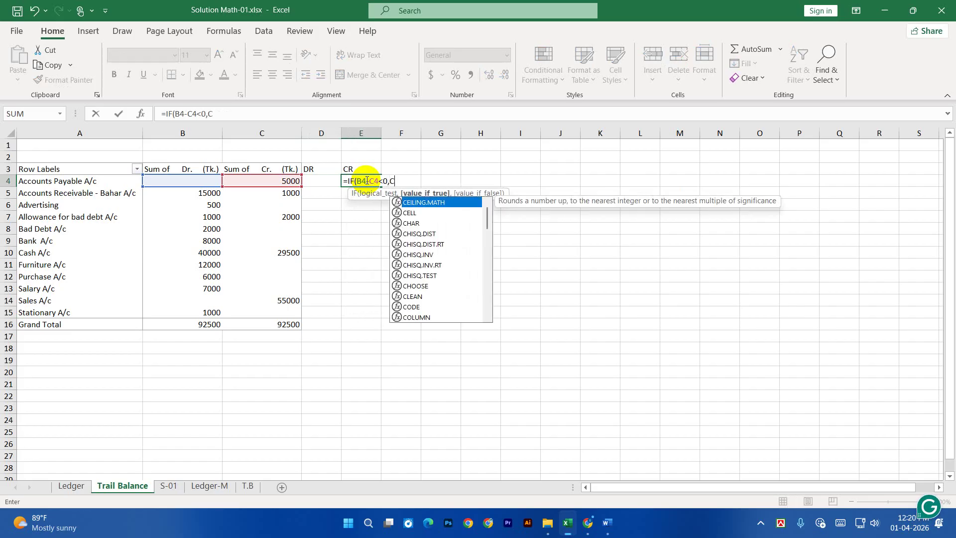
text(-)
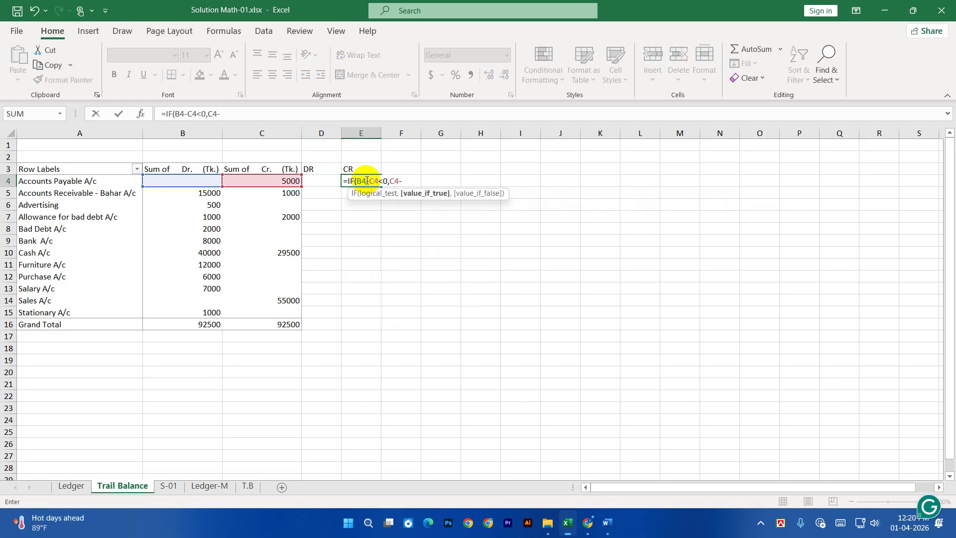
text(B)
text(4,"")
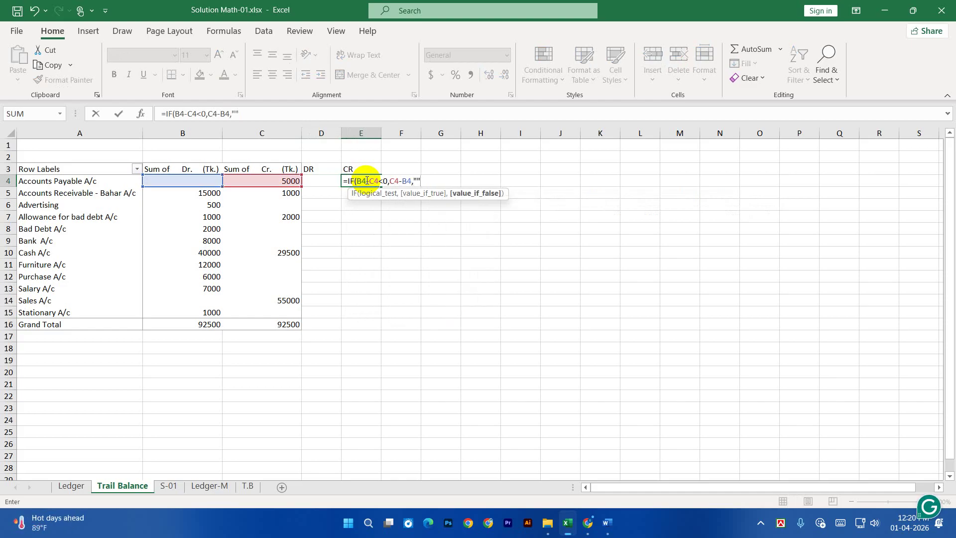
key(Return)
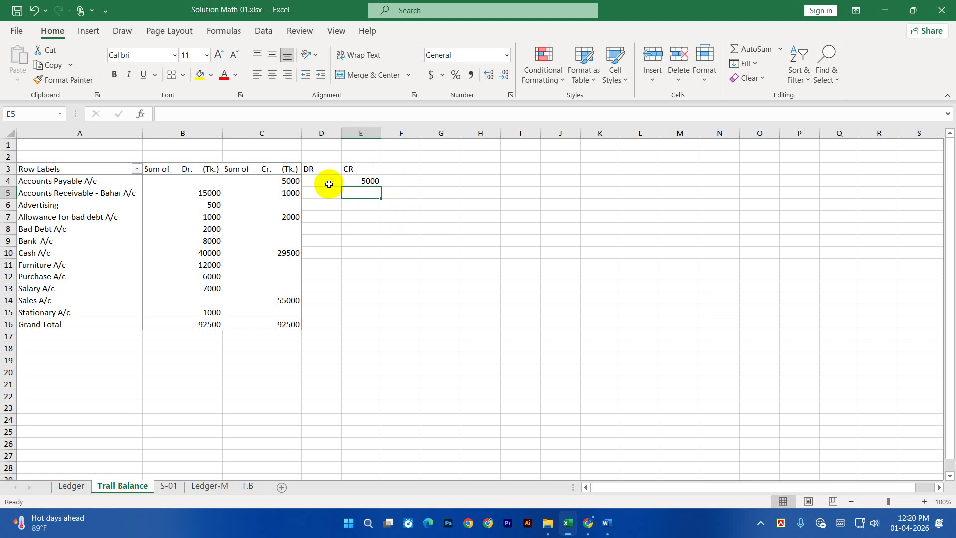
Step: Fill the DR and CR formulas in D4:E4 down to row 15 and apply all borders to D3:E15
drag(329, 184, 367, 318)
click(382, 357)
drag(311, 169, 354, 311)
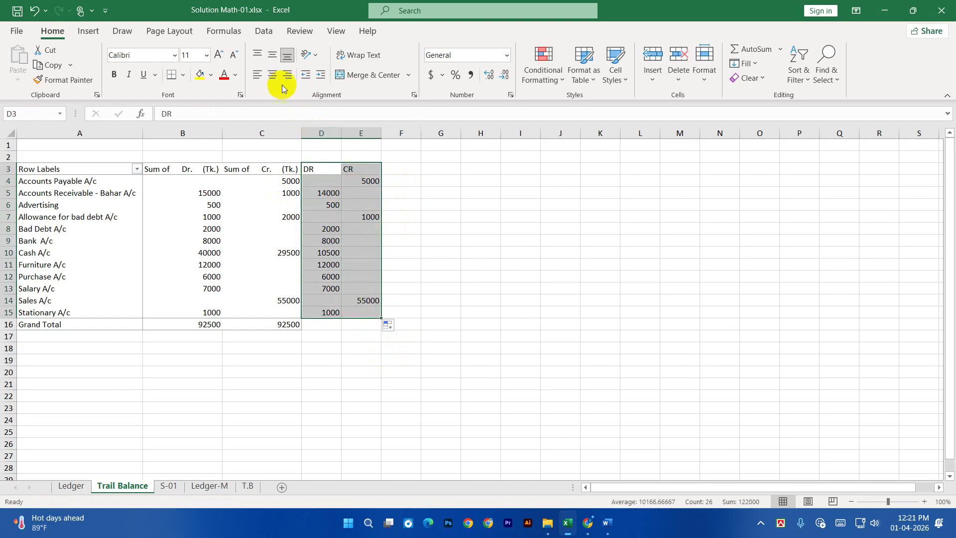
click(183, 78)
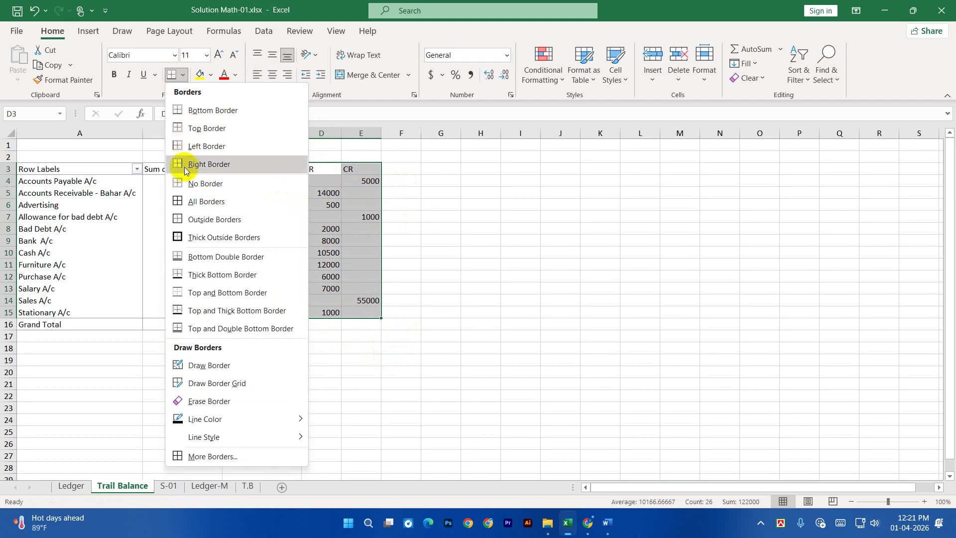
click(185, 199)
click(522, 297)
Step: Hide columns B and C, which hold the summed Dr. and Cr. values of the PivotTable
drag(183, 133, 284, 140)
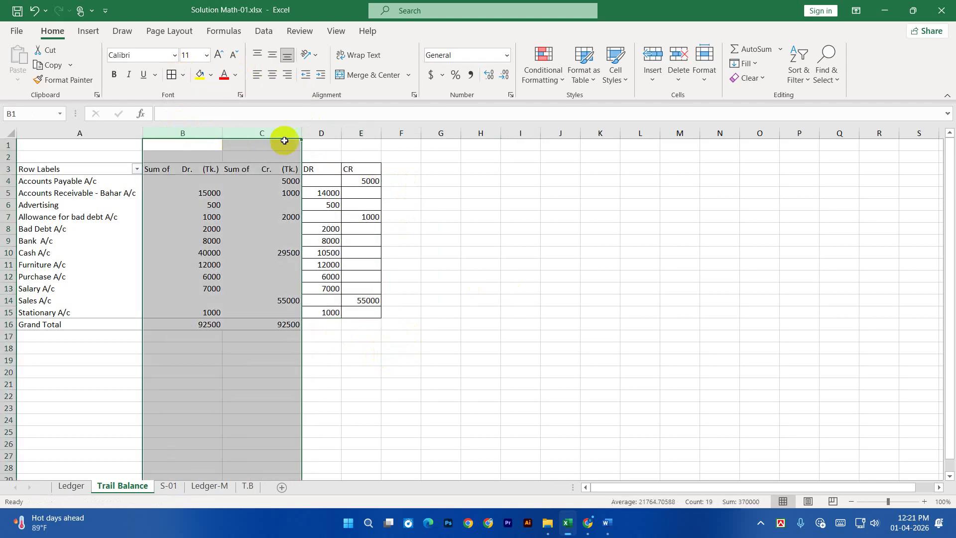
right_click(227, 133)
click(261, 331)
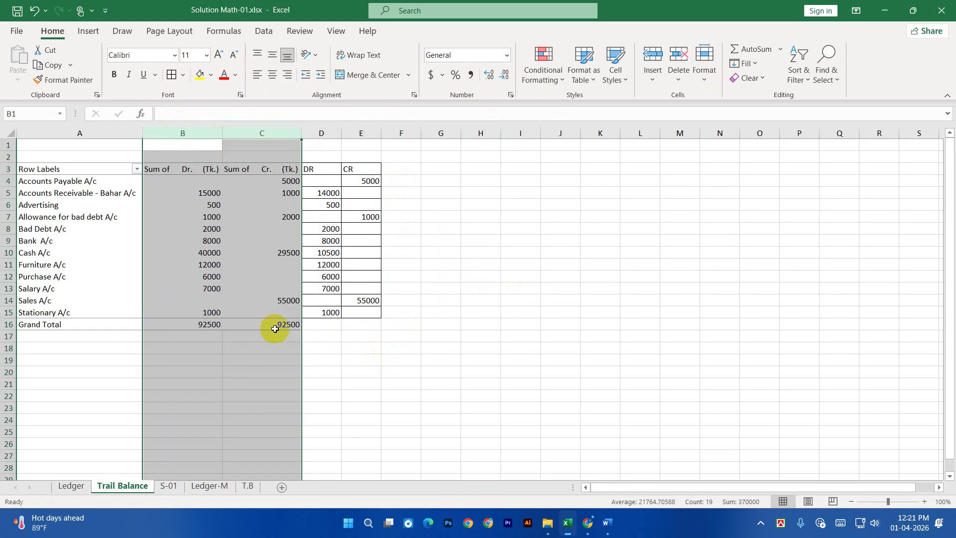
click(347, 360)
Step: Total the DR column in D16 with =SUM(D4:D15) and copy the formula to E16 for the CR column
click(164, 325)
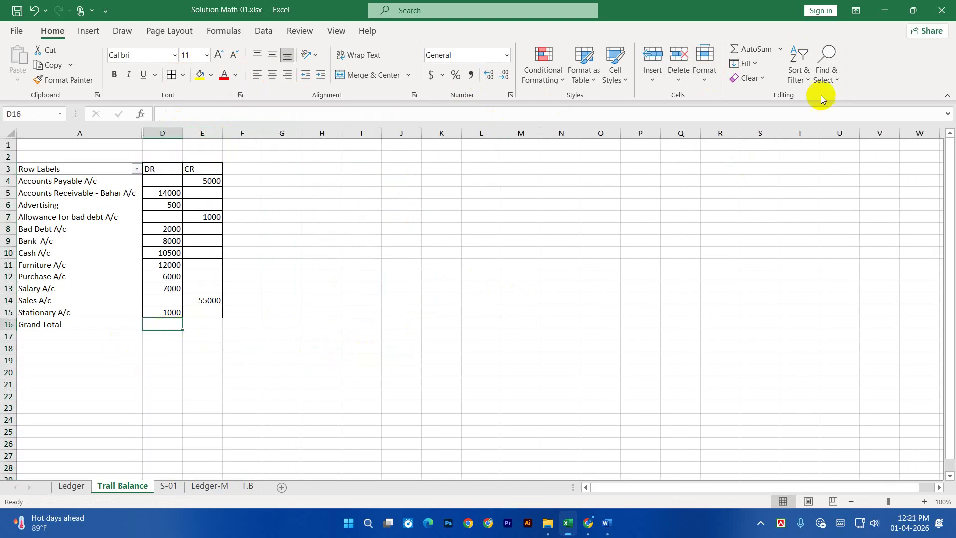
click(747, 50)
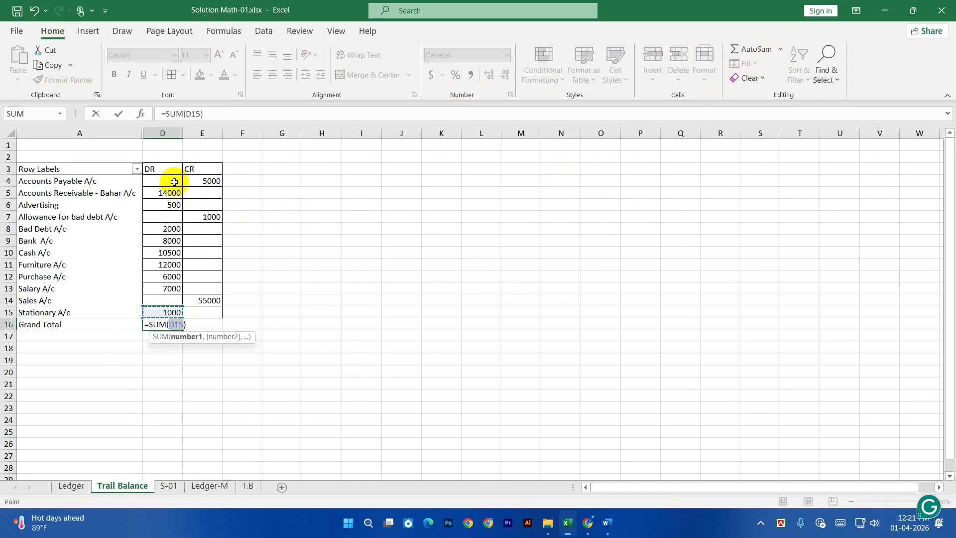
drag(172, 182, 160, 311)
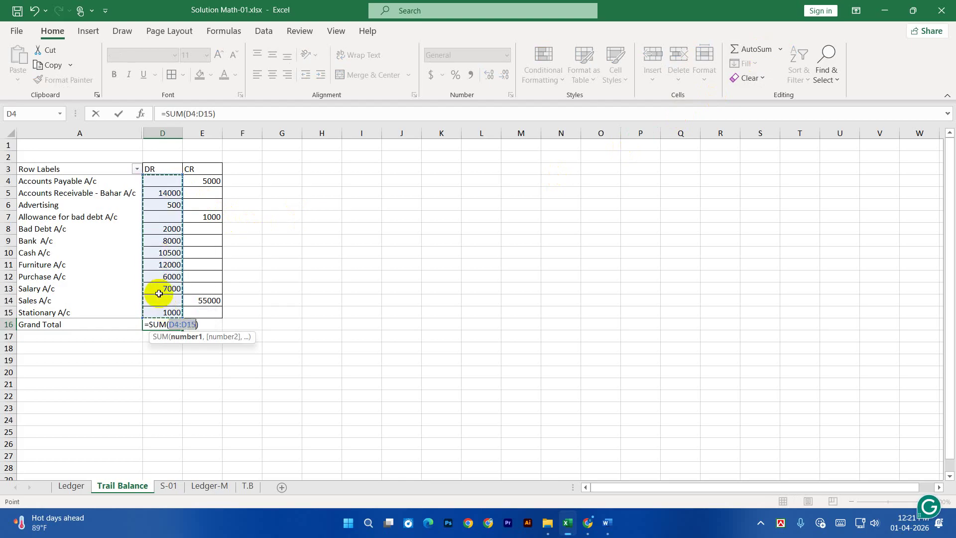
key(Return)
click(168, 325)
drag(183, 330, 213, 329)
Step: Format the balances in D4:E16 with comma style and no decimal places
drag(172, 183, 195, 324)
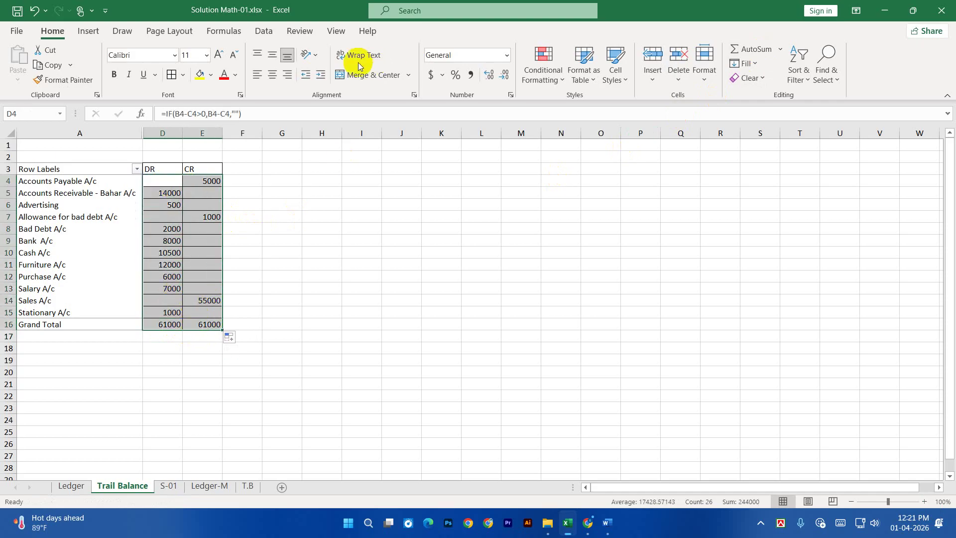
click(470, 76)
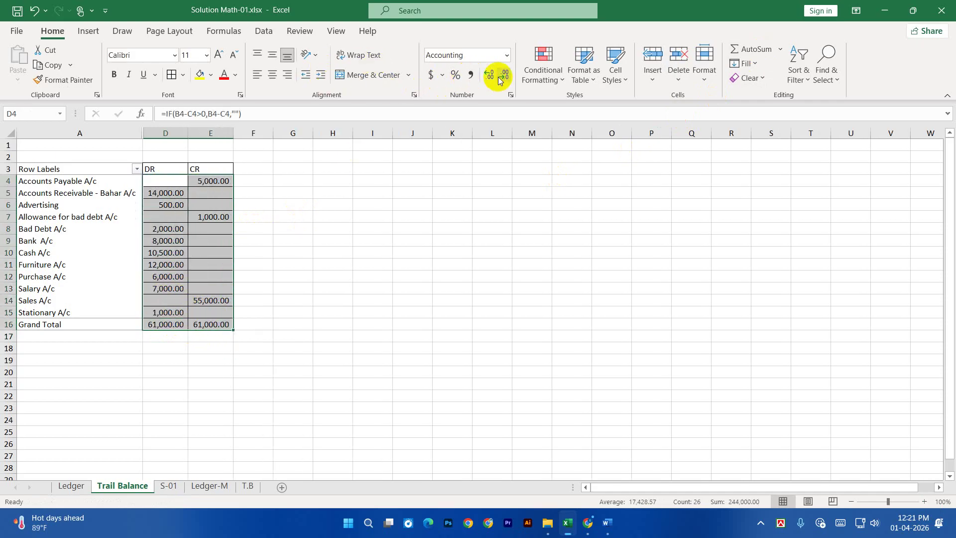
click(504, 75)
click(504, 75)
click(462, 251)
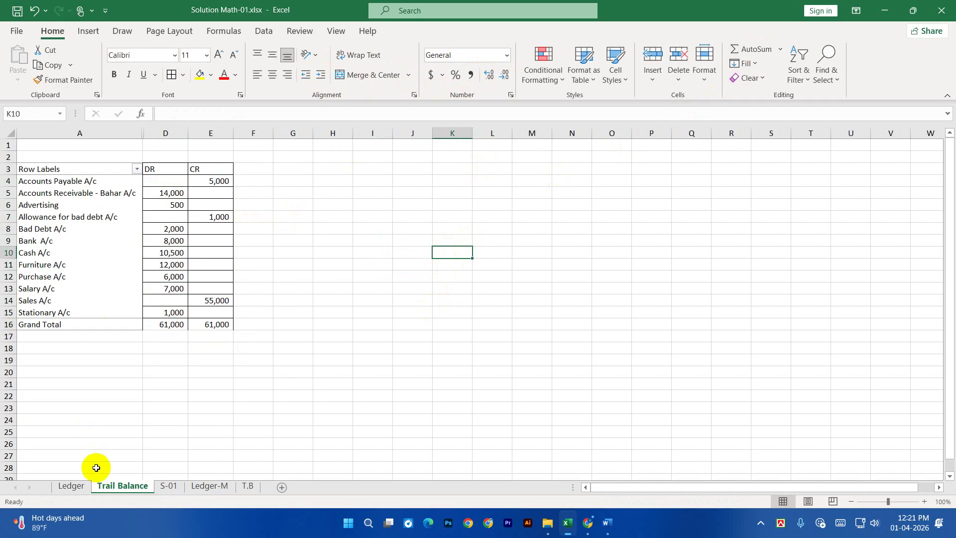
Step: Clear the two 01-Apr-24 entries, Advertising and Cash A/c, from the last rows of the S-01 journal table
click(72, 486)
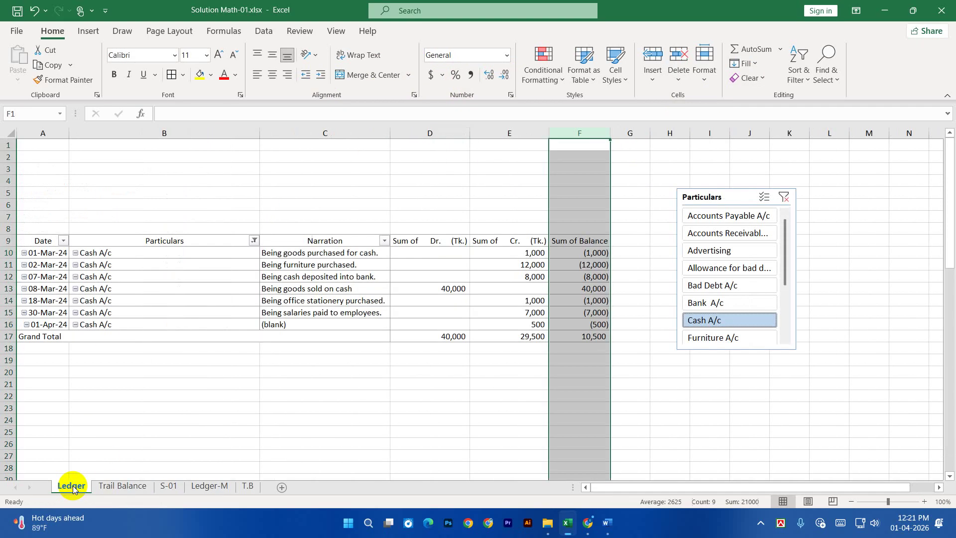
click(132, 492)
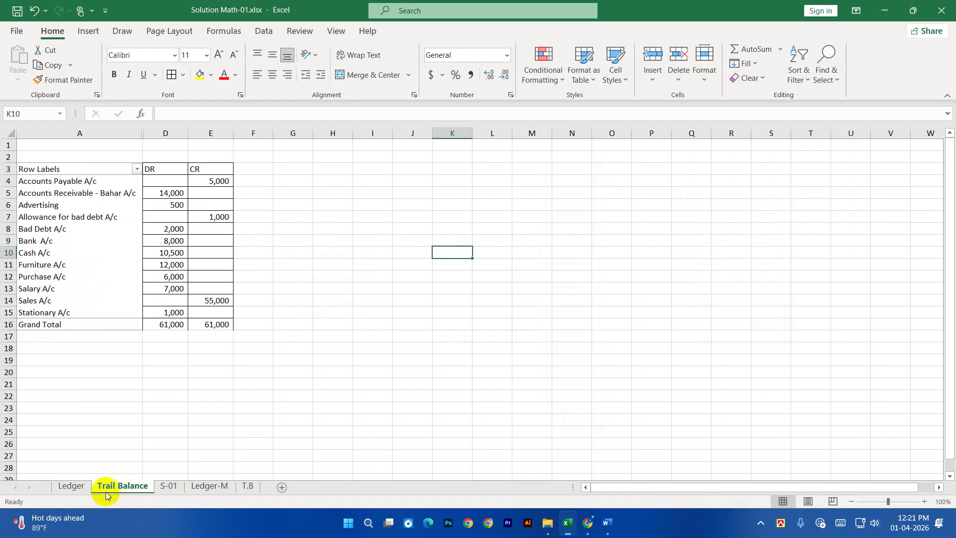
click(167, 488)
scroll(168, 419, down, 1)
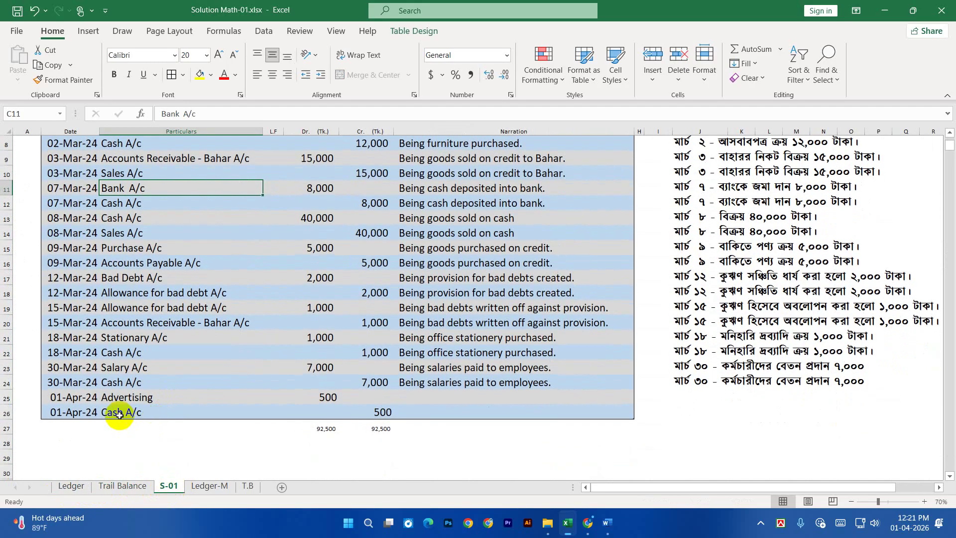
drag(72, 398, 498, 413)
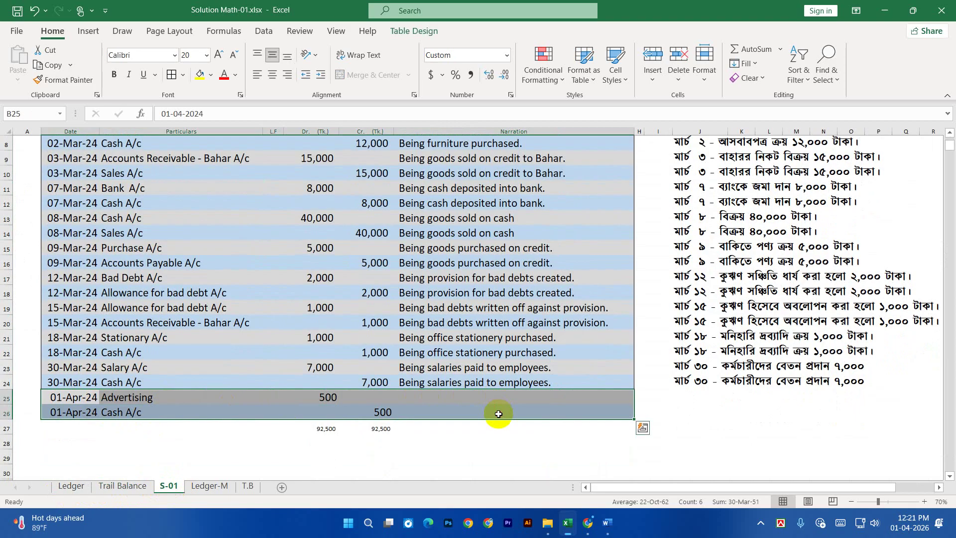
key(Delete)
click(334, 459)
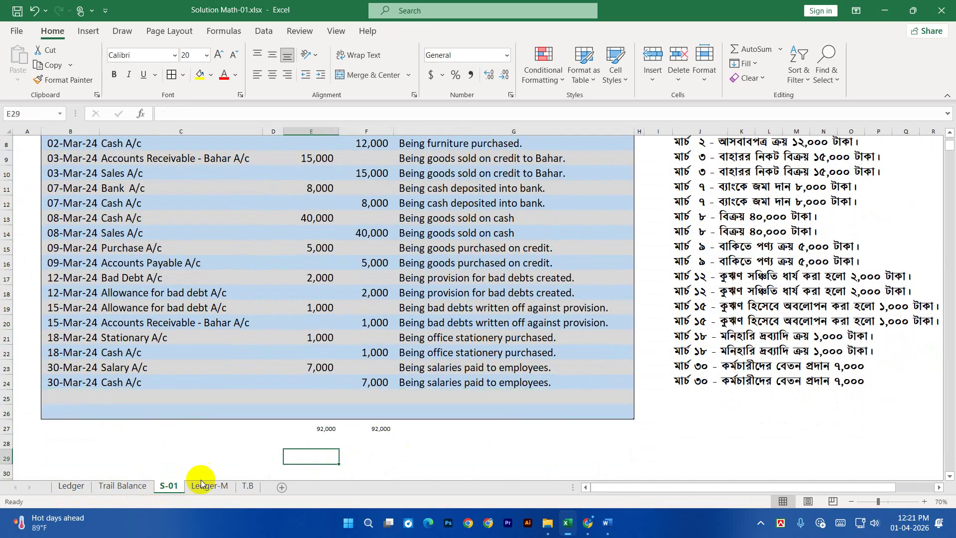
Step: Clear the Particulars slicer filter on the Ledger sheet so the PivotTable covers all accounts
click(69, 486)
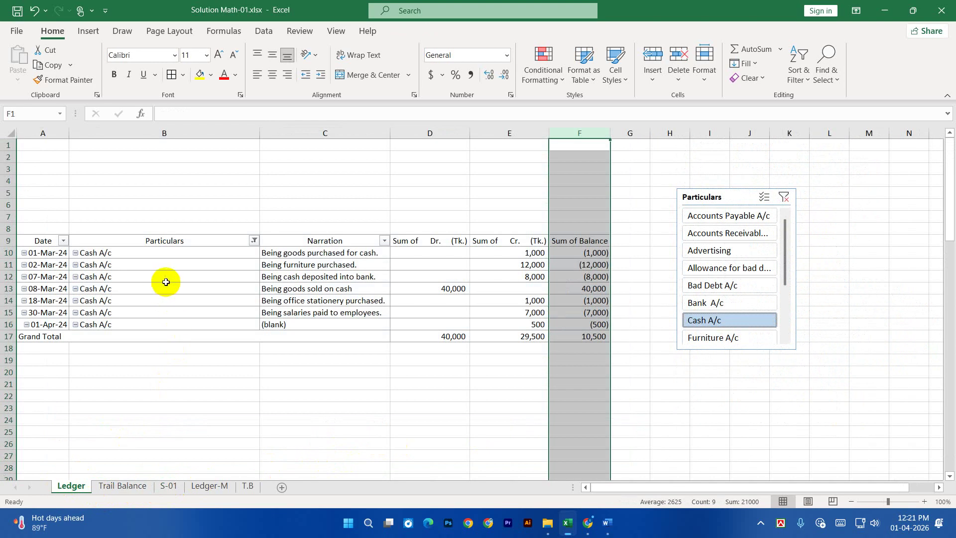
click(784, 197)
right_click(209, 305)
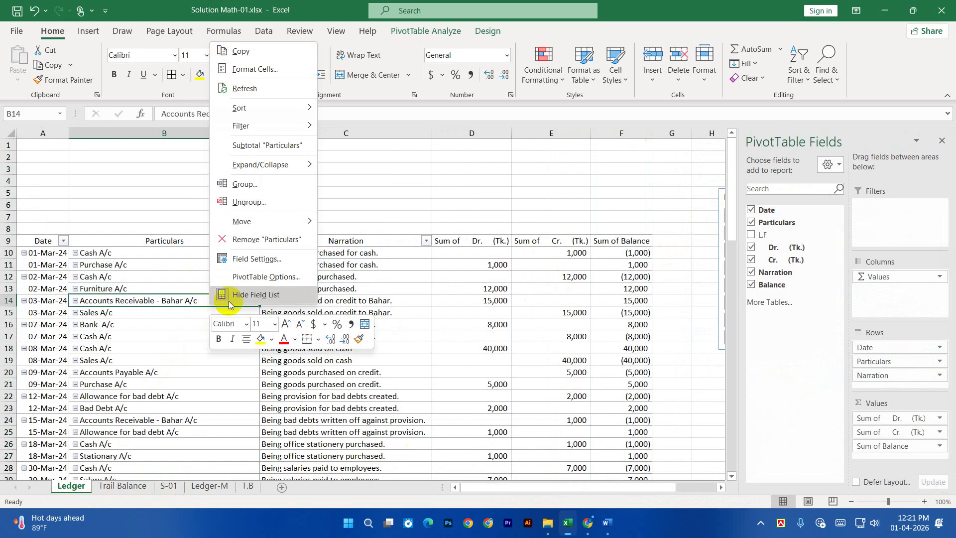
key(Escape)
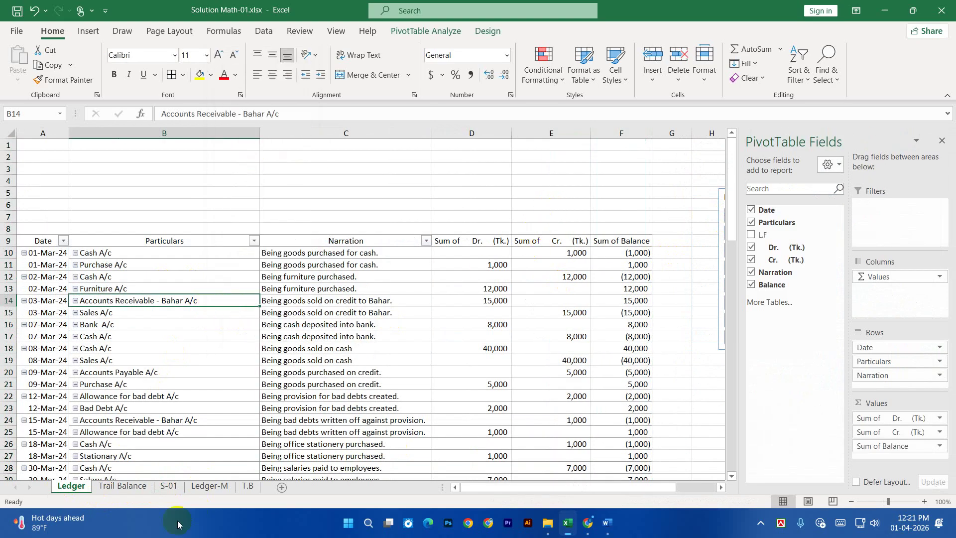
Step: Refresh the Ledger sheet's PivotTable to pick up the cleared journal entries, and check the accounts on the Trail Balance sheet
click(131, 487)
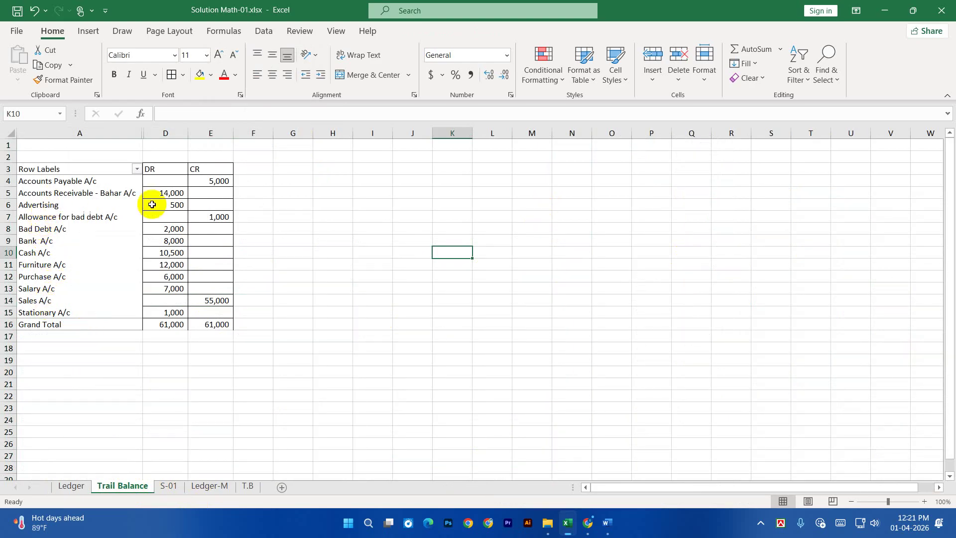
click(71, 487)
right_click(164, 277)
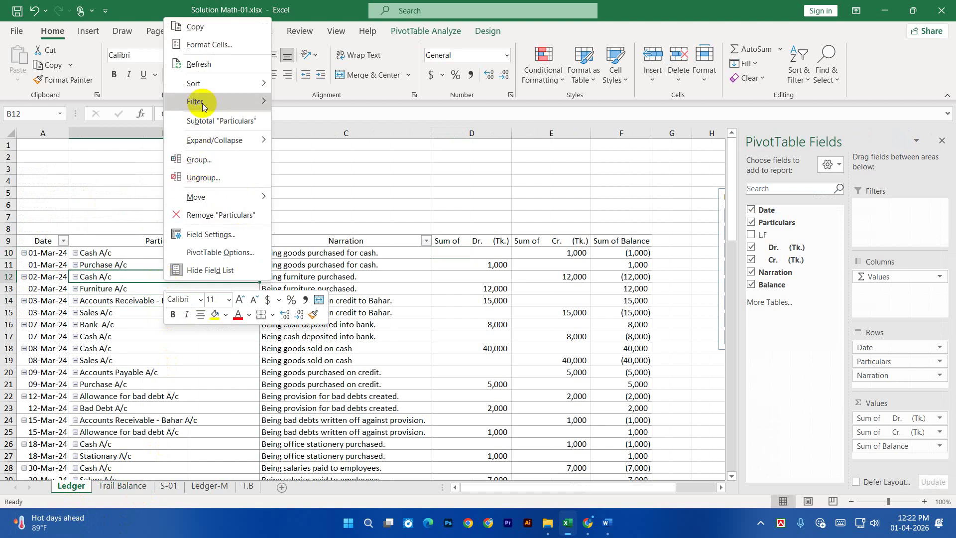
click(199, 64)
scroll(170, 362, down, 3)
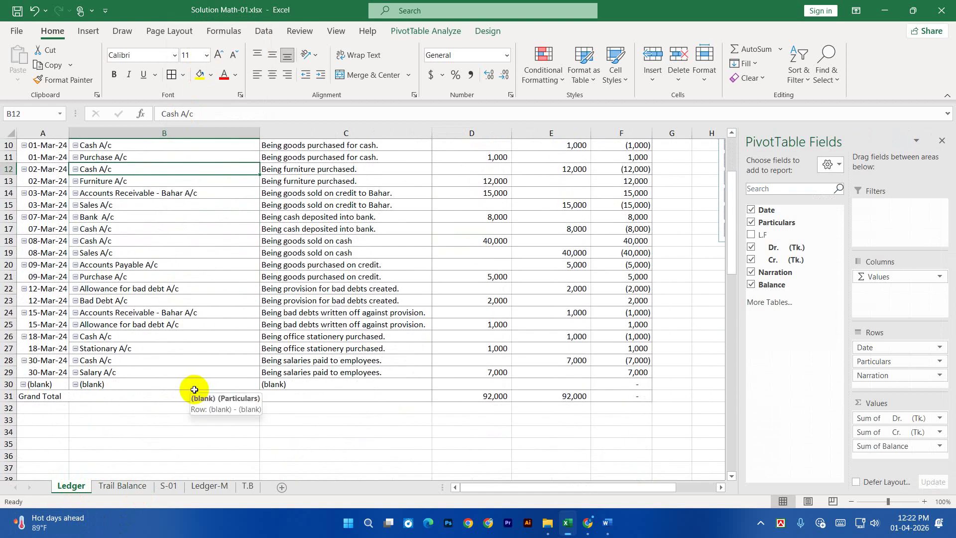
click(136, 486)
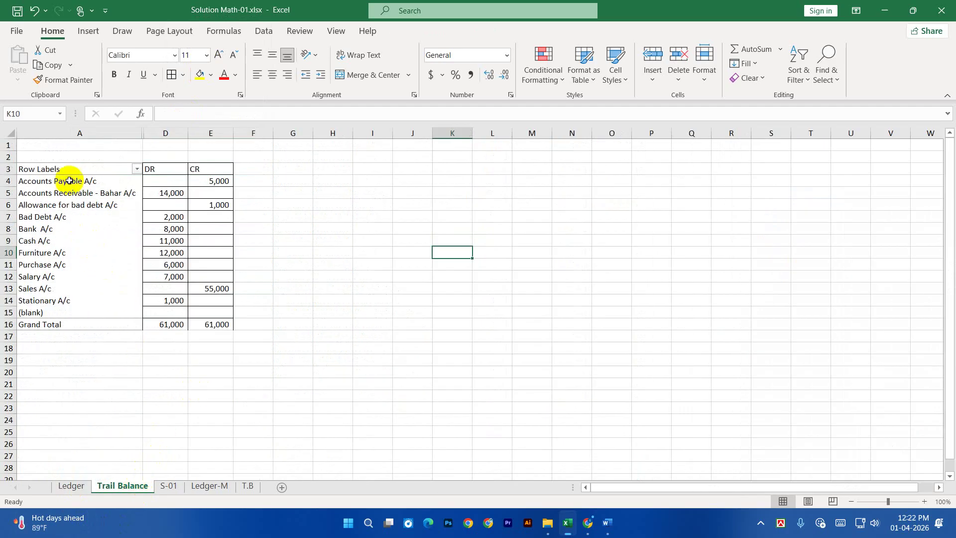